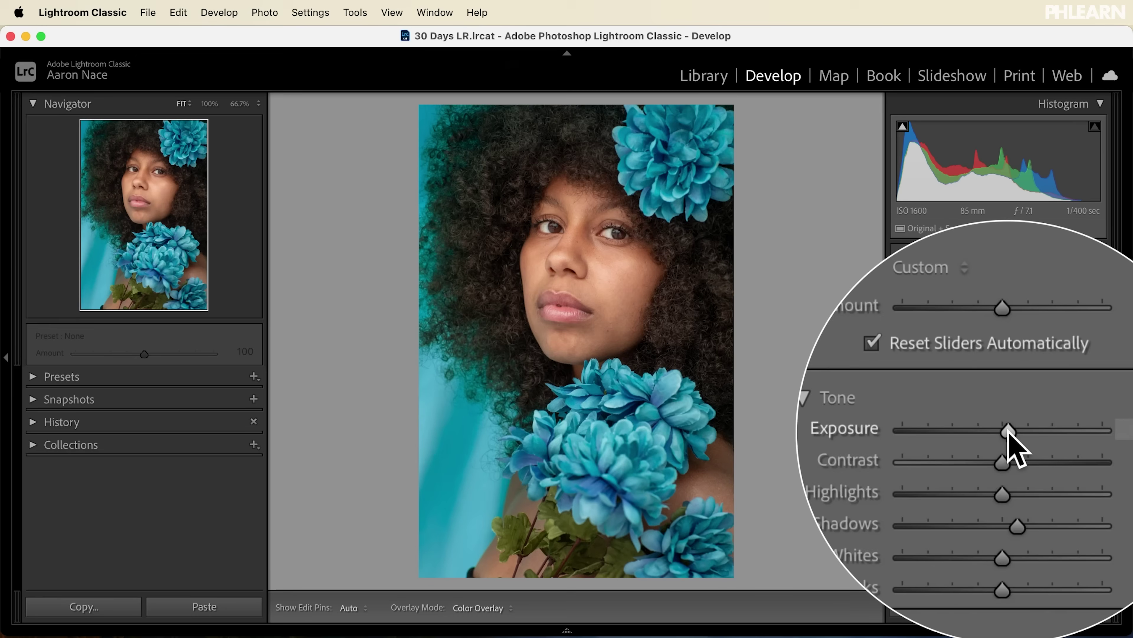
{"action": "left_click_drag", "start_coordinate": [1009, 431], "coordinate": [1000, 431]}
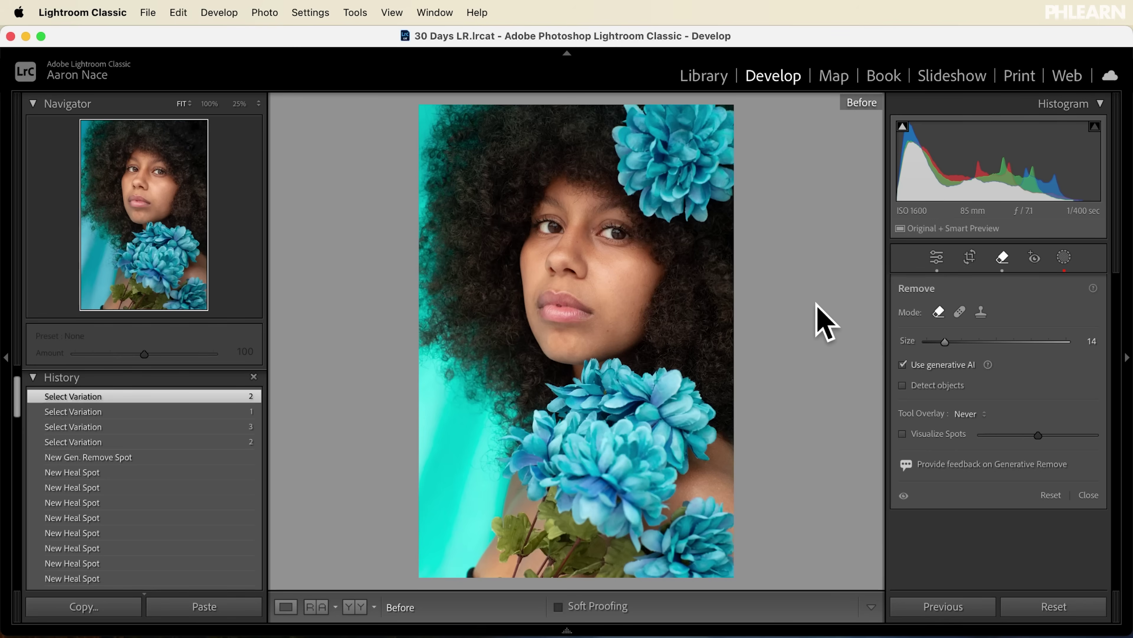
{"action": "key", "text": "backslash"}
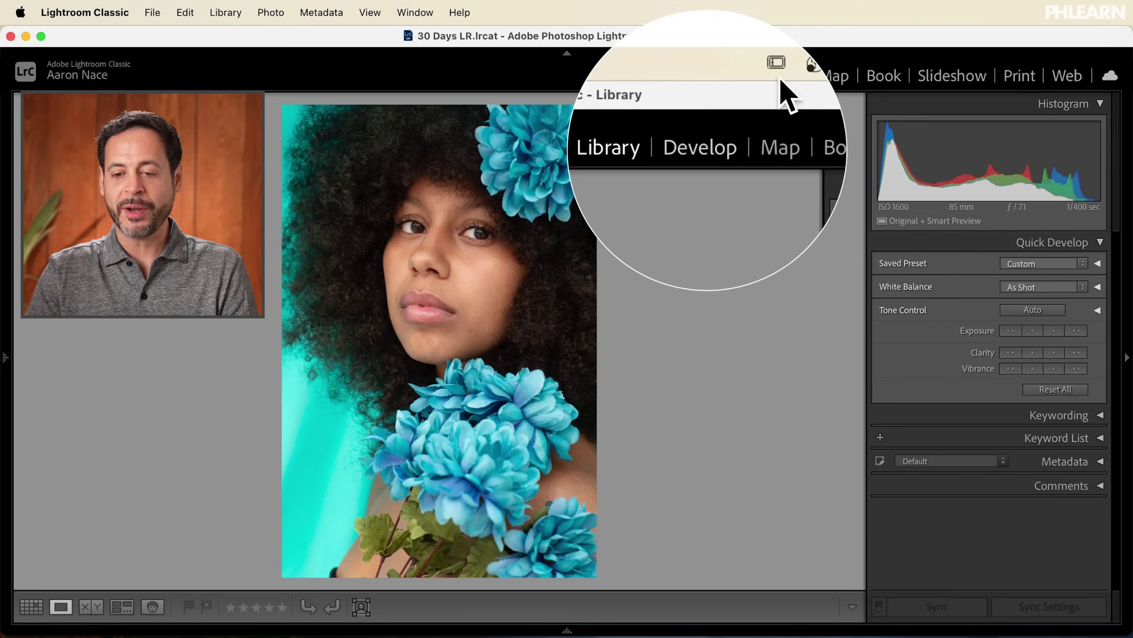
- Open the portrait for developing, collapse the expanded adjustment sections and apply the automatic Basic adjustments
{"action": "left_click", "coordinate": [774, 77]}
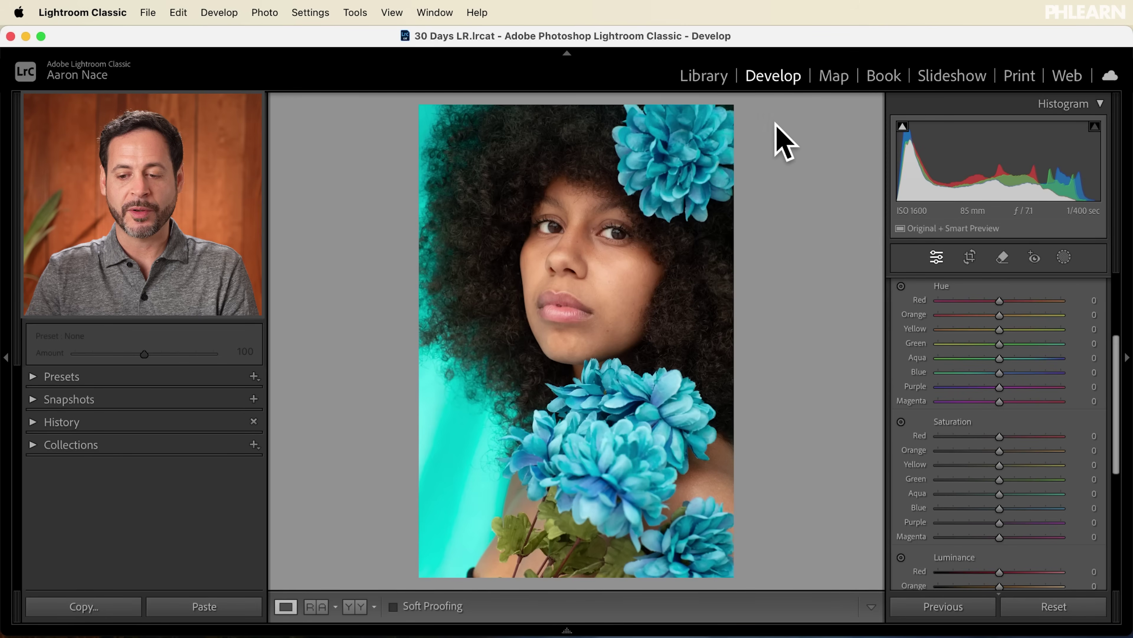
{"action": "scroll", "coordinate": [937, 319], "scroll_direction": "up", "scroll_amount": 3}
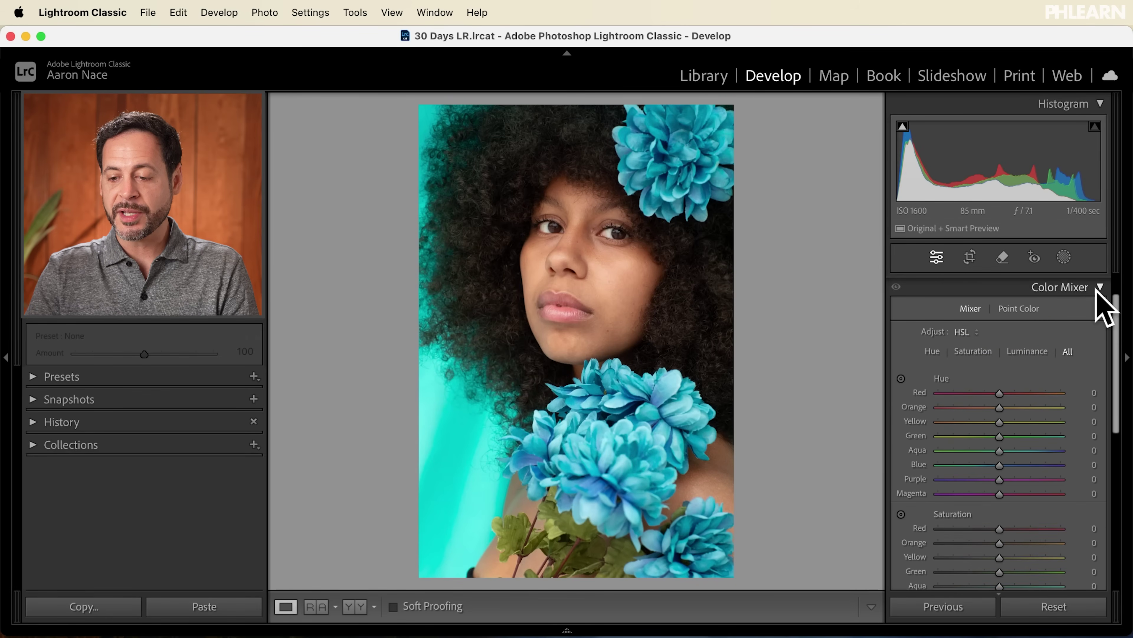
{"action": "key", "text": "ctrl+super+3"}
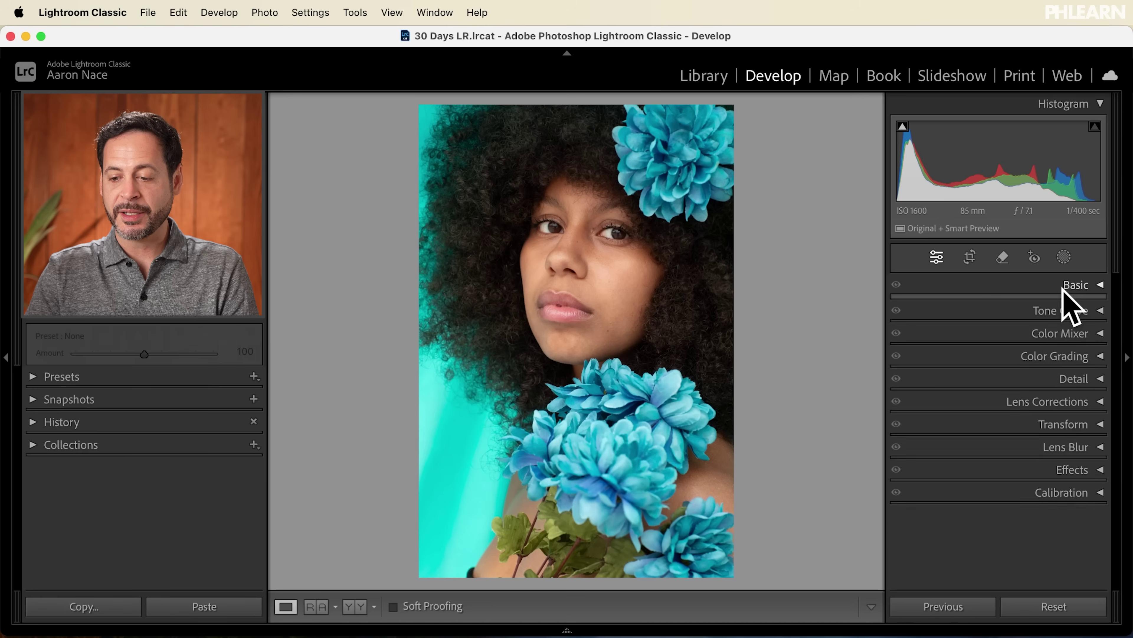
{"action": "left_click", "coordinate": [1063, 285]}
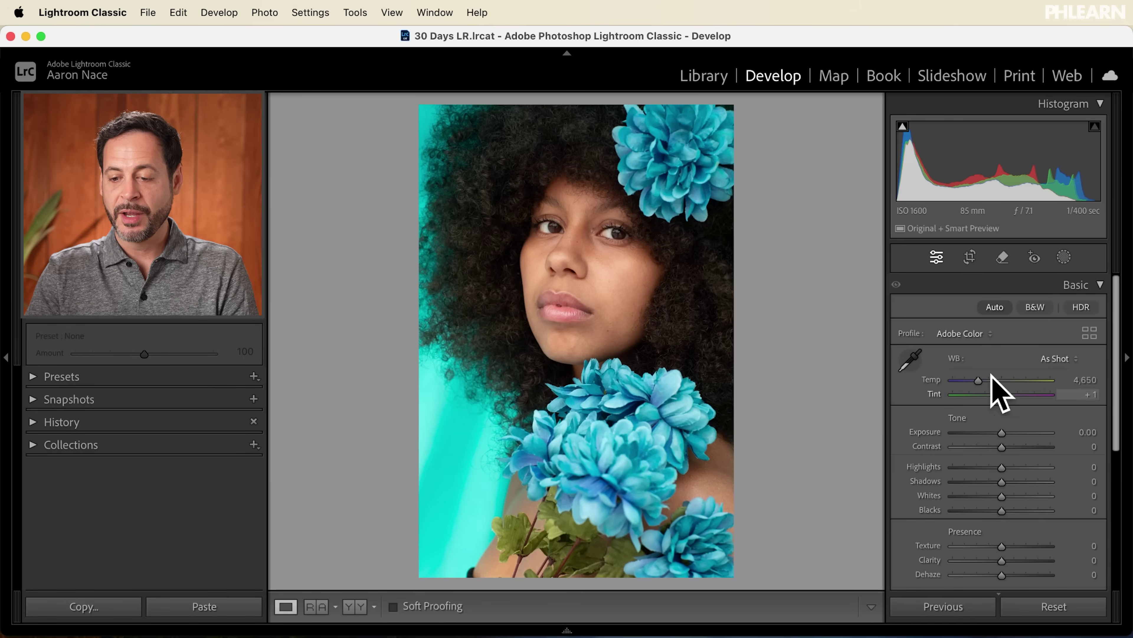
{"action": "left_click", "coordinate": [995, 311]}
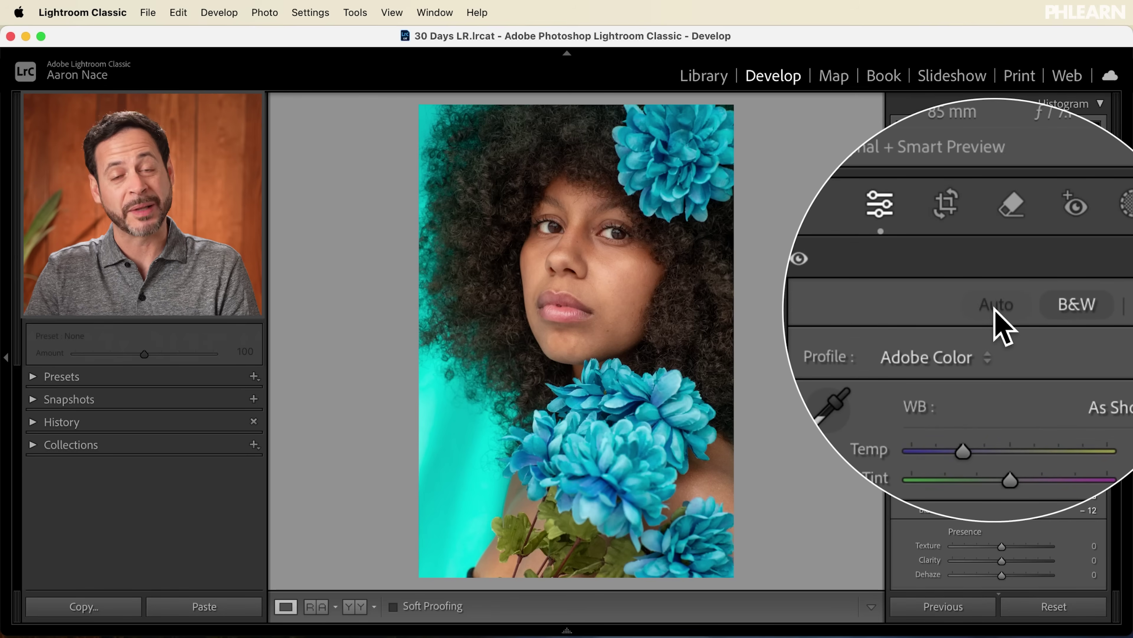
{"action": "scroll", "coordinate": [999, 380], "scroll_direction": "down", "scroll_amount": 3}
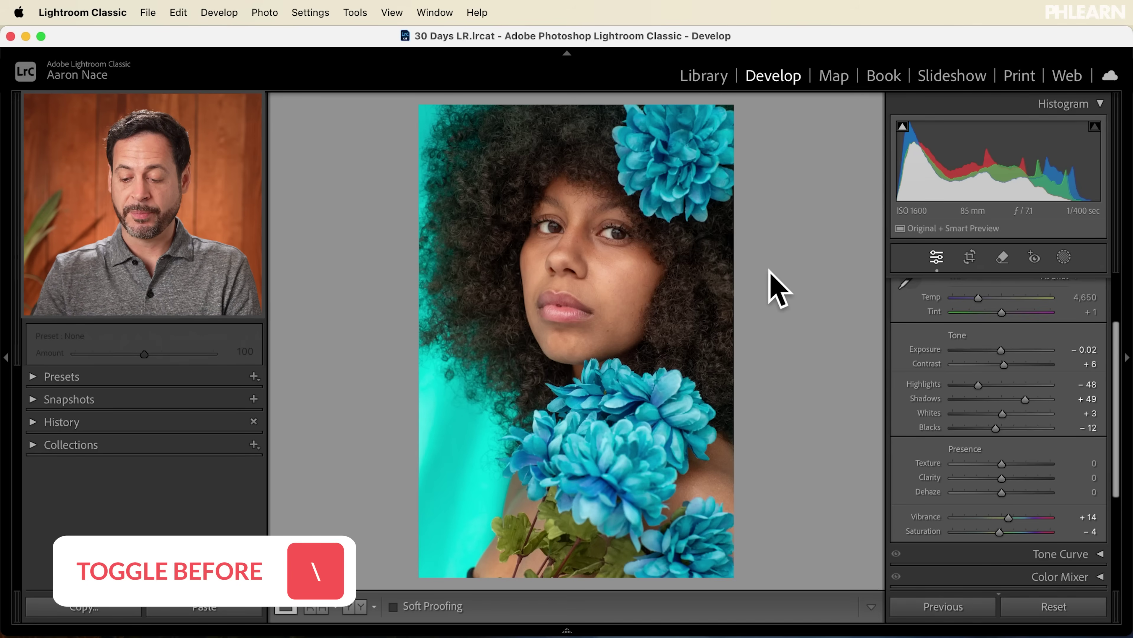
- Compare the portrait before and after the automatic adjustments several times
{"action": "key", "text": "backslash"}
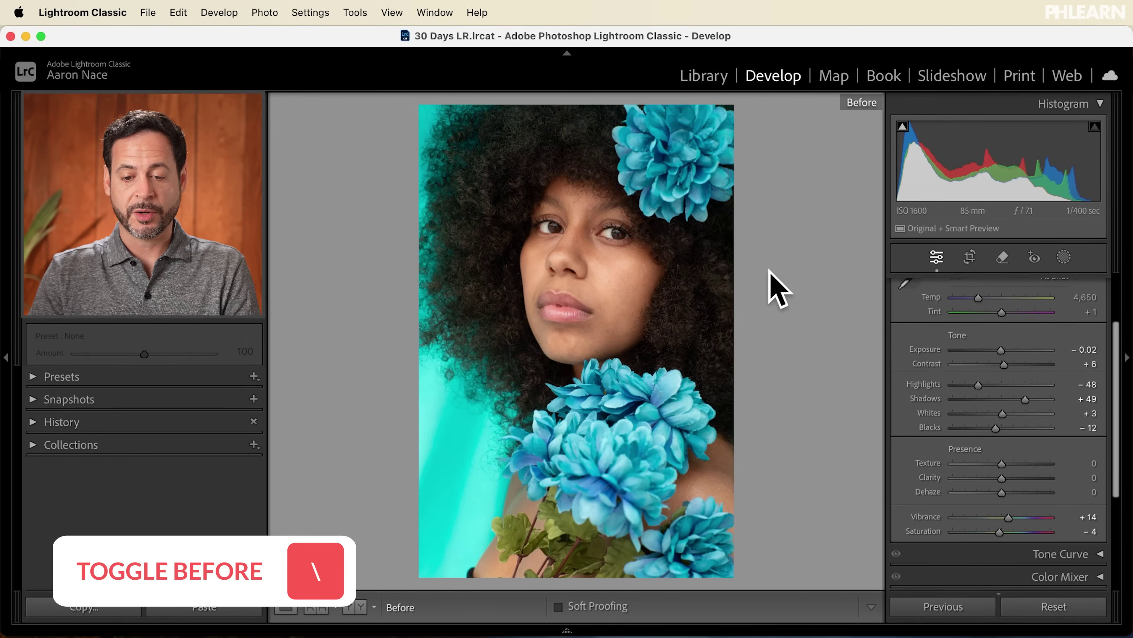
{"action": "key", "text": "backslash"}
{"action": "key", "text": "backslash"}
{"action": "key", "text": "backslash"}
{"action": "key", "text": "backslash"}
{"action": "key", "text": "backslash"}
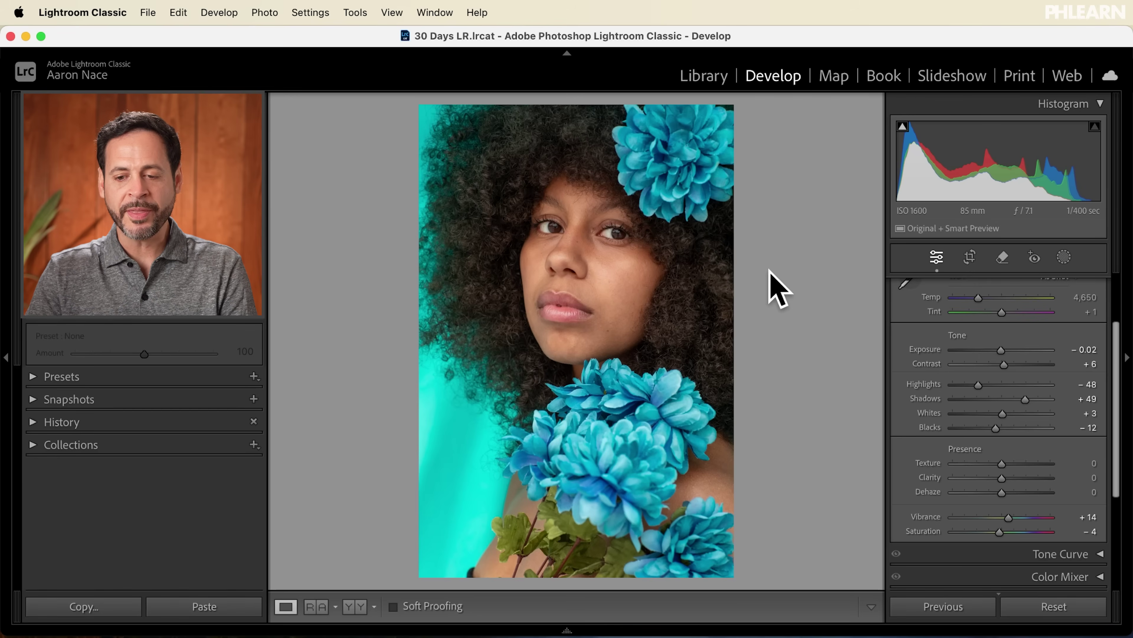
- Collapse the Basic adjustments, then create a subject mask and invert Mask 1 so it covers the backdrop
{"action": "scroll", "coordinate": [975, 380], "scroll_direction": "up", "scroll_amount": 3}
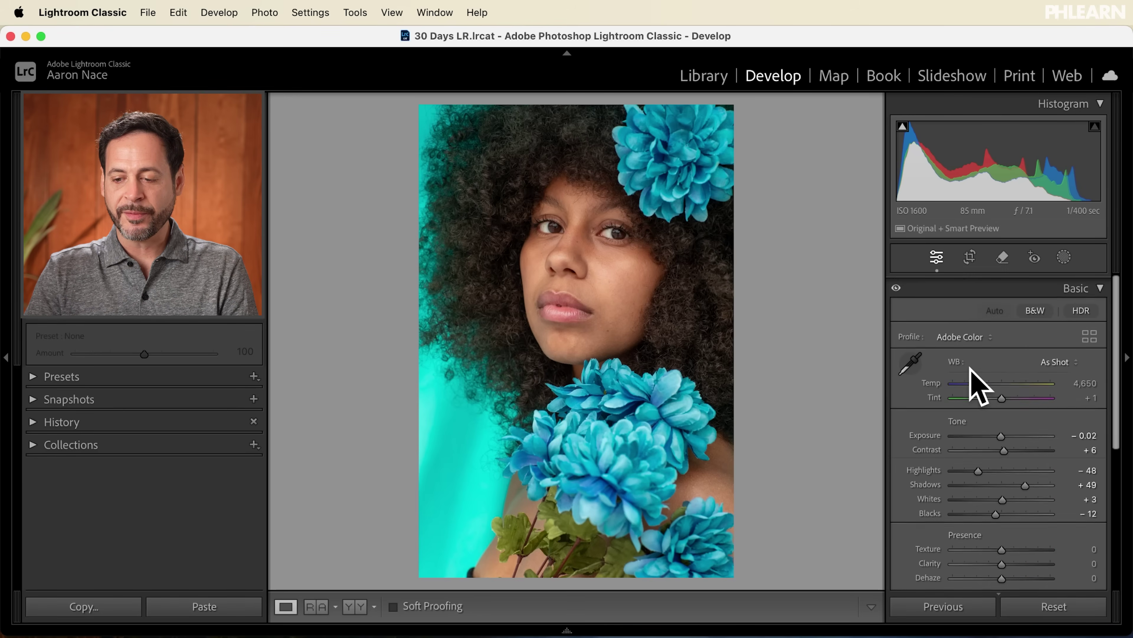
{"action": "left_click", "coordinate": [1073, 289]}
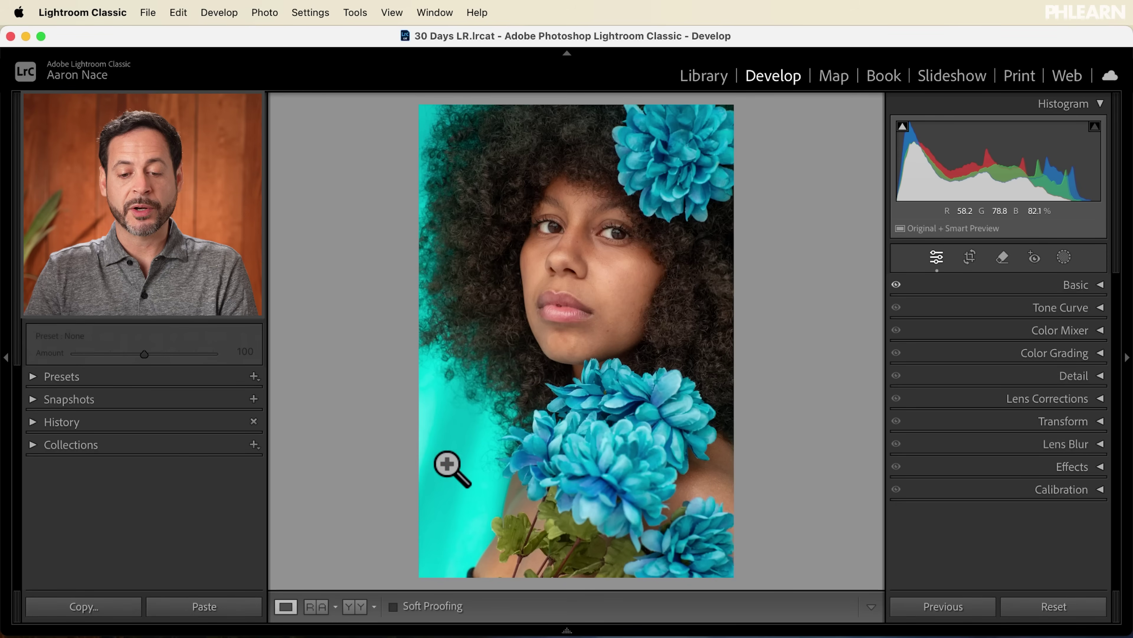
{"action": "left_click", "coordinate": [1065, 261]}
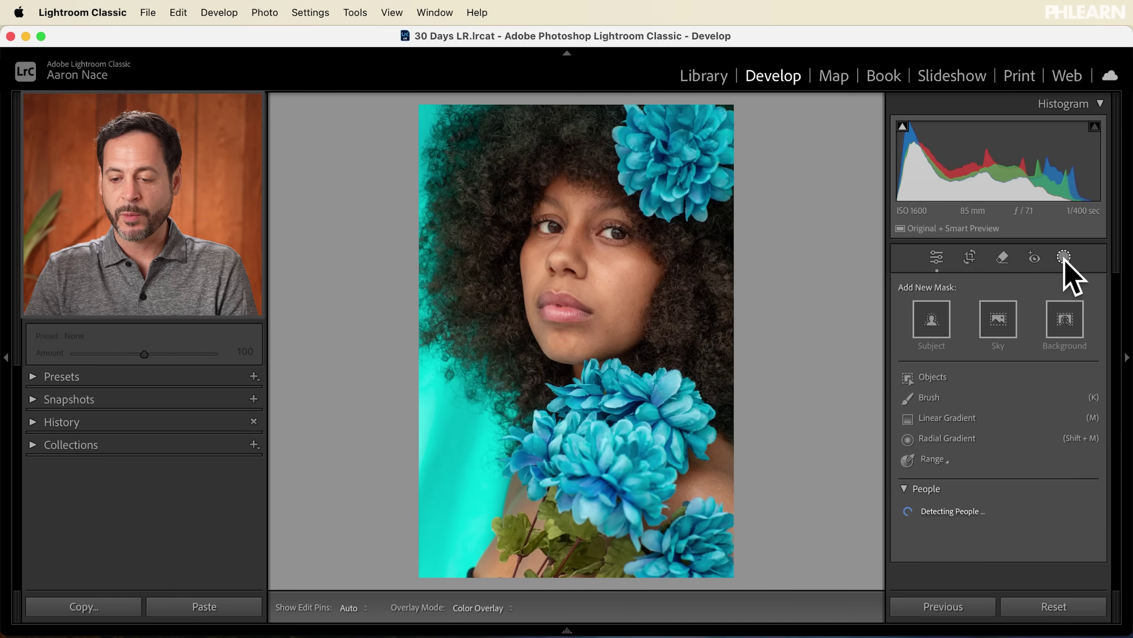
{"action": "left_click", "coordinate": [937, 328]}
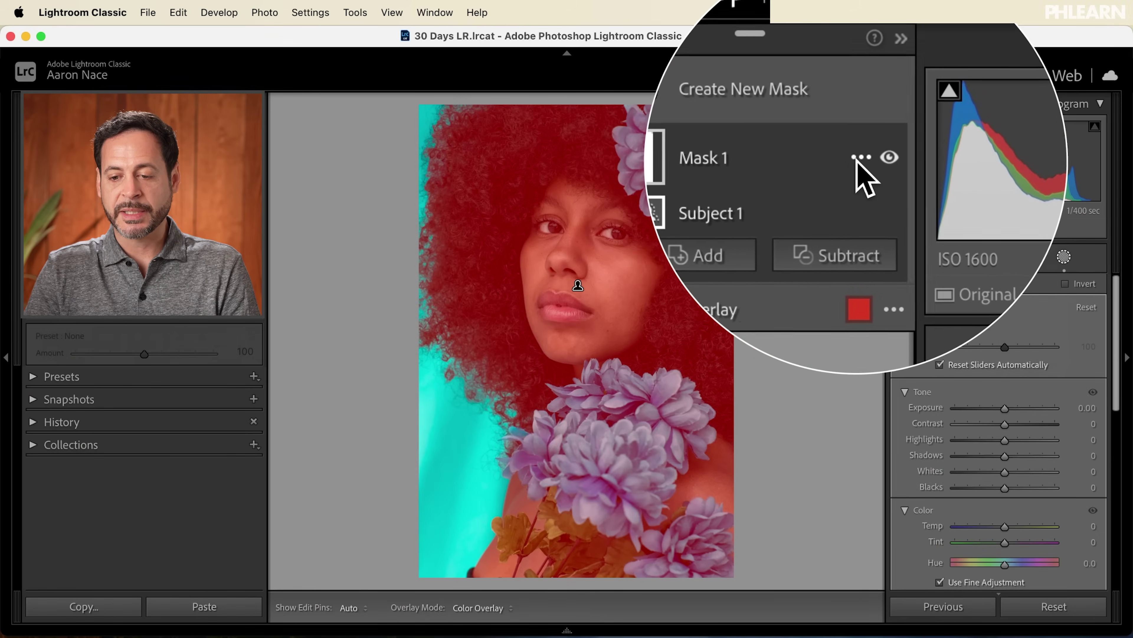
{"action": "left_click", "coordinate": [855, 159]}
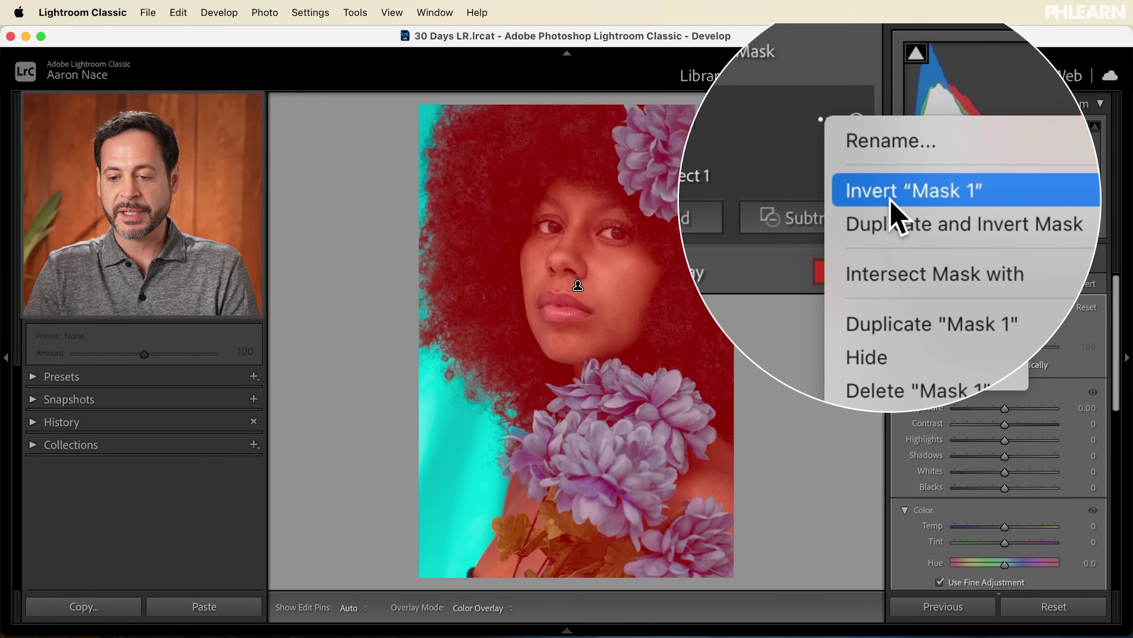
{"action": "left_click", "coordinate": [892, 203]}
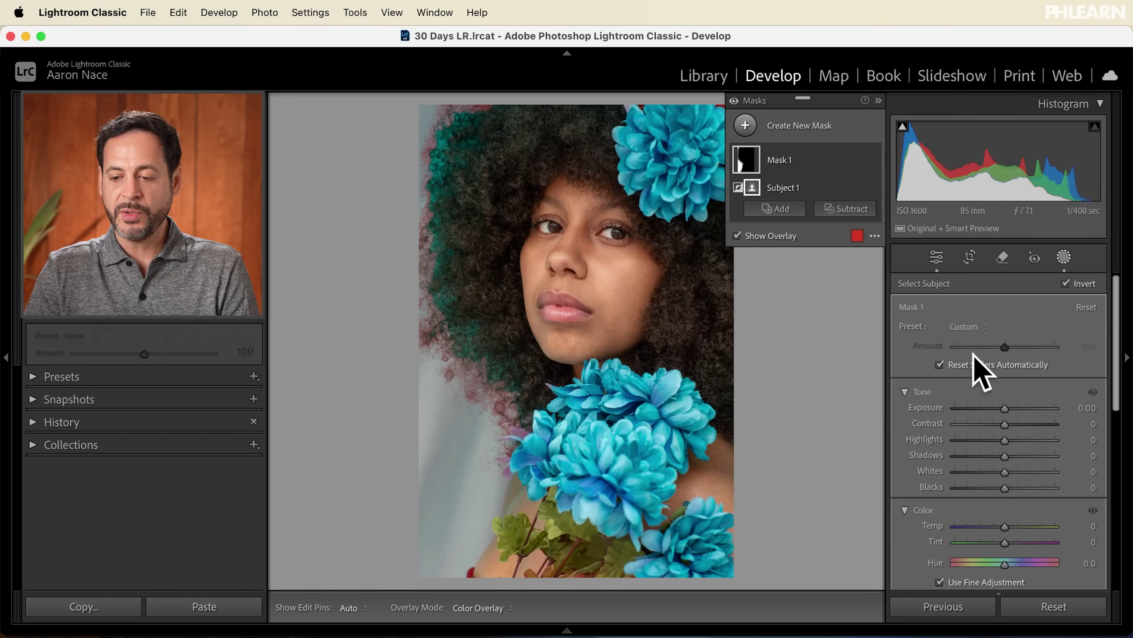
- Sample the teal backdrop with Point Color in Mask 1 and set its Hue Shift to 62
{"action": "scroll", "coordinate": [974, 354], "scroll_direction": "down", "scroll_amount": 3}
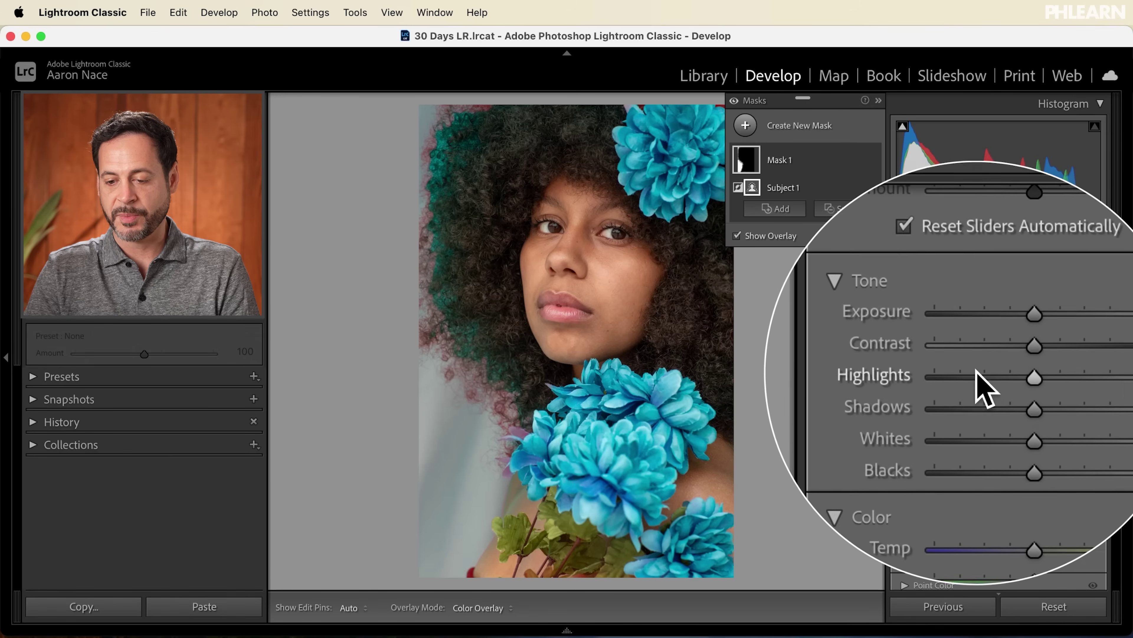
{"action": "scroll", "coordinate": [985, 439], "scroll_direction": "down", "scroll_amount": 6}
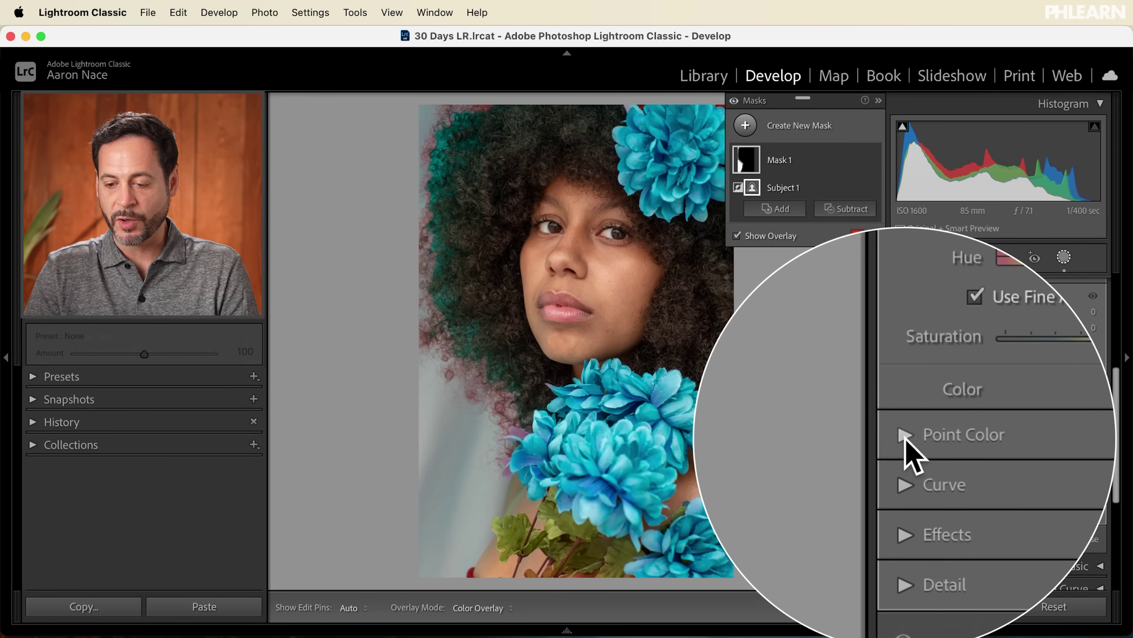
{"action": "left_click", "coordinate": [914, 437]}
{"action": "scroll", "coordinate": [950, 451], "scroll_direction": "down", "scroll_amount": 5}
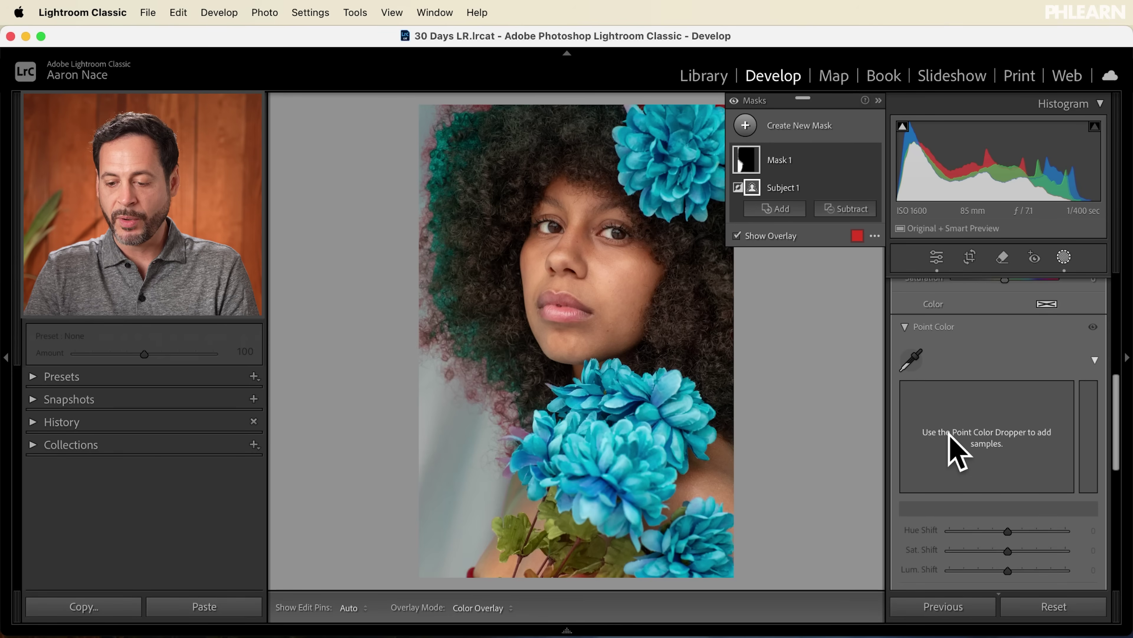
{"action": "left_click", "coordinate": [912, 360]}
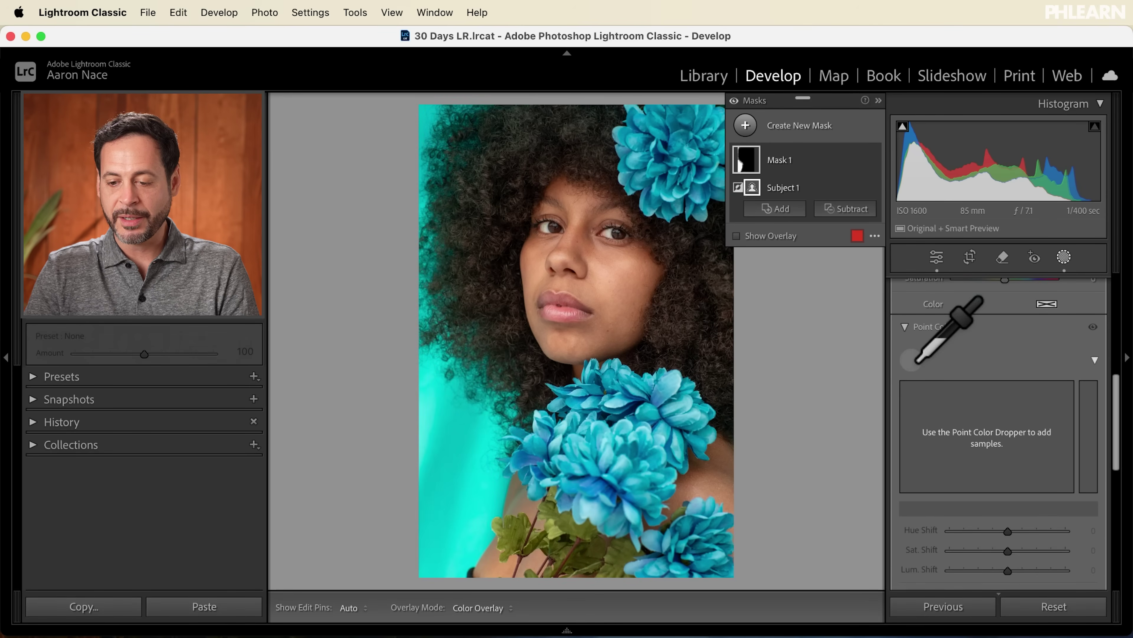
{"action": "left_click", "coordinate": [432, 409]}
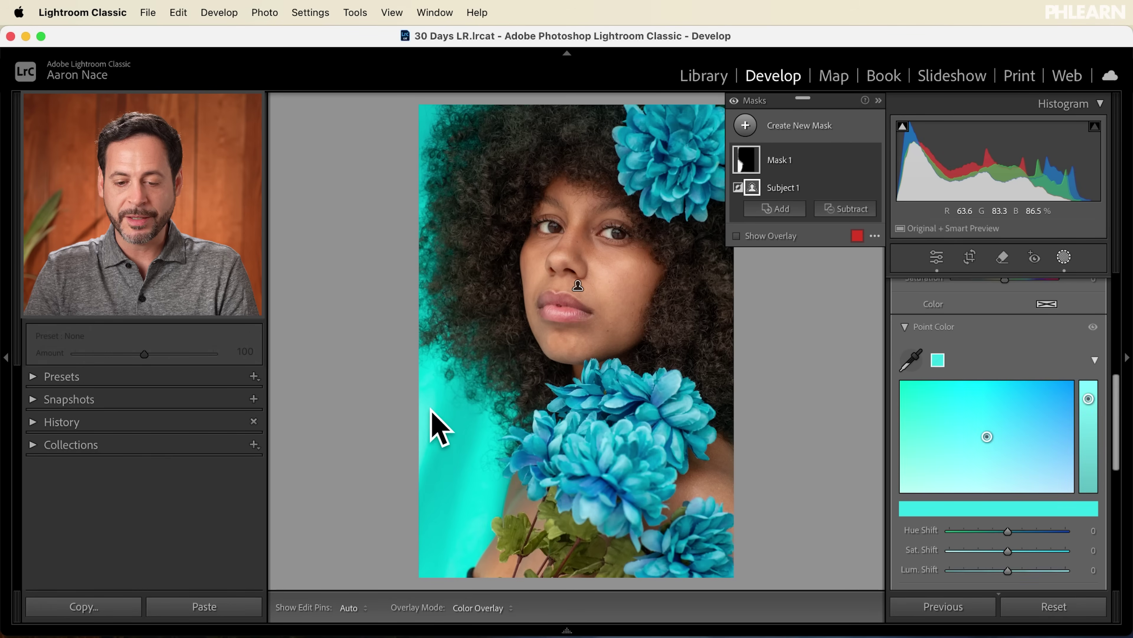
{"action": "scroll", "coordinate": [993, 367], "scroll_direction": "down", "scroll_amount": 3}
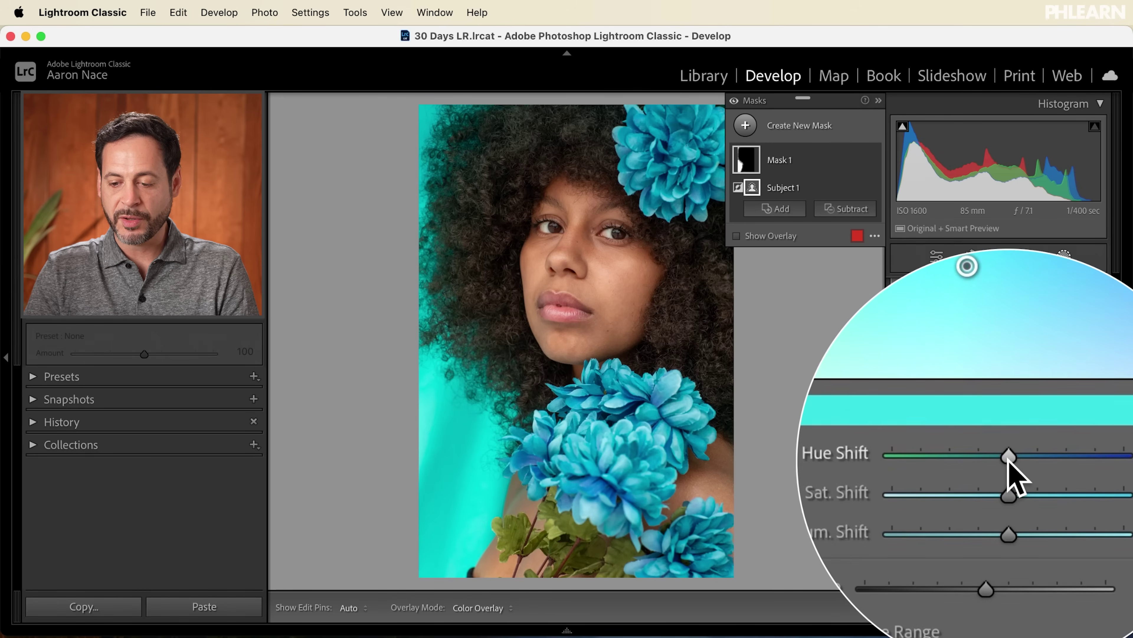
{"action": "left_click_drag", "start_coordinate": [1006, 456], "coordinate": [1047, 455]}
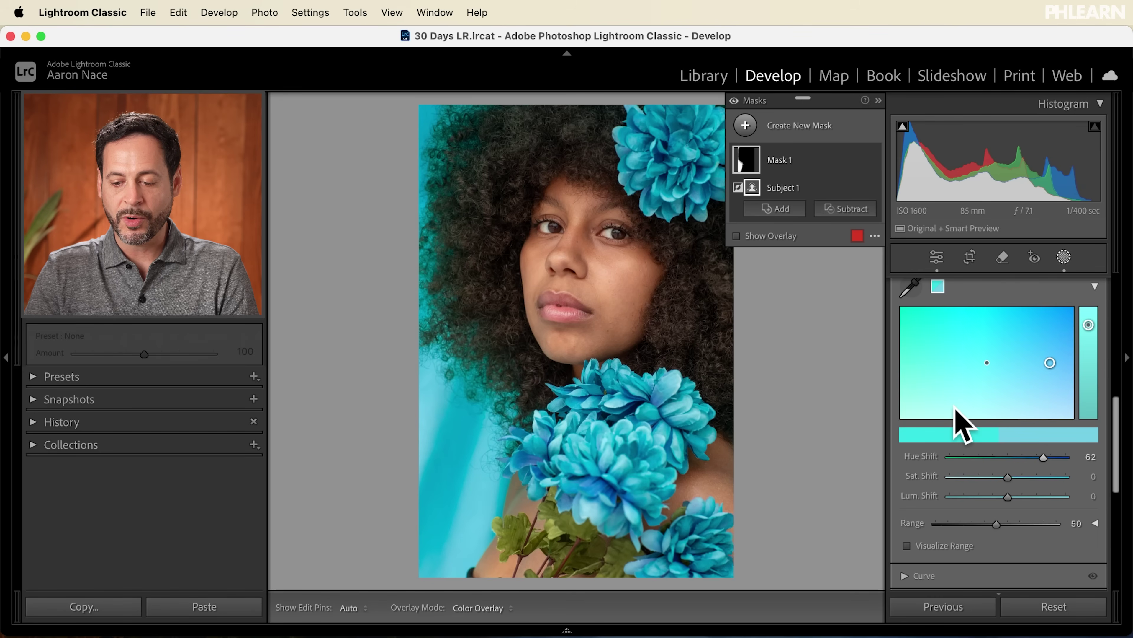
- Compare the backdrop with Mask 1's Point Color adjustment switched off and on
{"action": "scroll", "coordinate": [955, 407], "scroll_direction": "up", "scroll_amount": 3}
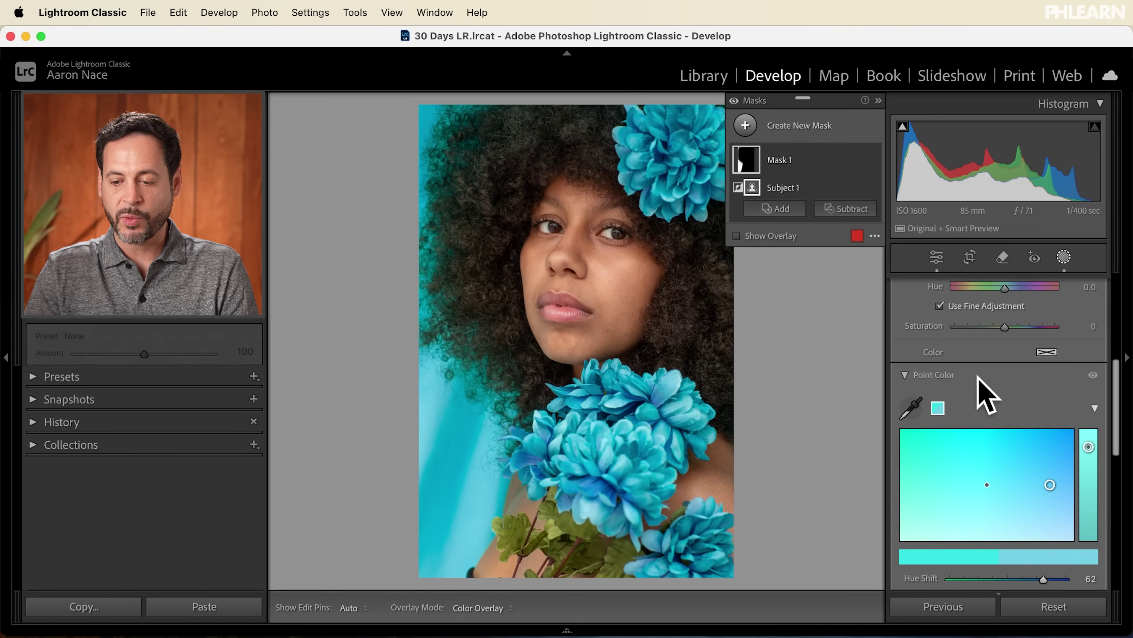
{"action": "left_click", "coordinate": [1092, 376]}
{"action": "left_click", "coordinate": [1092, 376]}
{"action": "left_click", "coordinate": [1093, 376]}
{"action": "left_click", "coordinate": [1092, 375]}
{"action": "left_click", "coordinate": [1093, 375]}
{"action": "left_click", "coordinate": [1093, 376]}
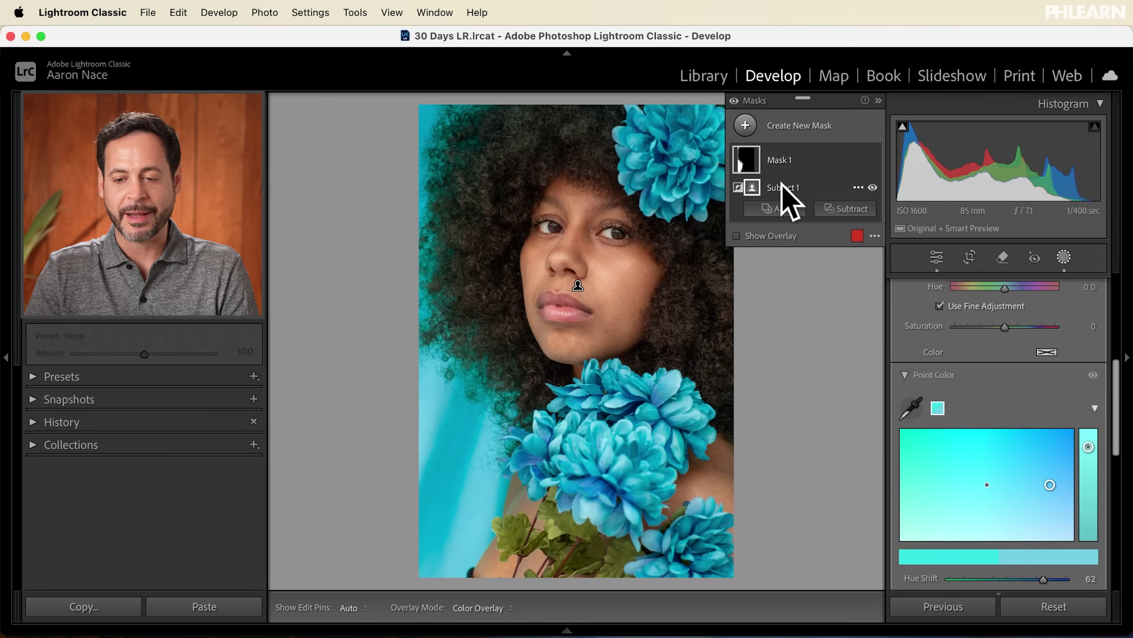
- Add a radial gradient mask centred on the face and set its Exposure to 0.27 and Shadows to 15
{"action": "scroll", "coordinate": [1004, 393], "scroll_direction": "up", "scroll_amount": 10}
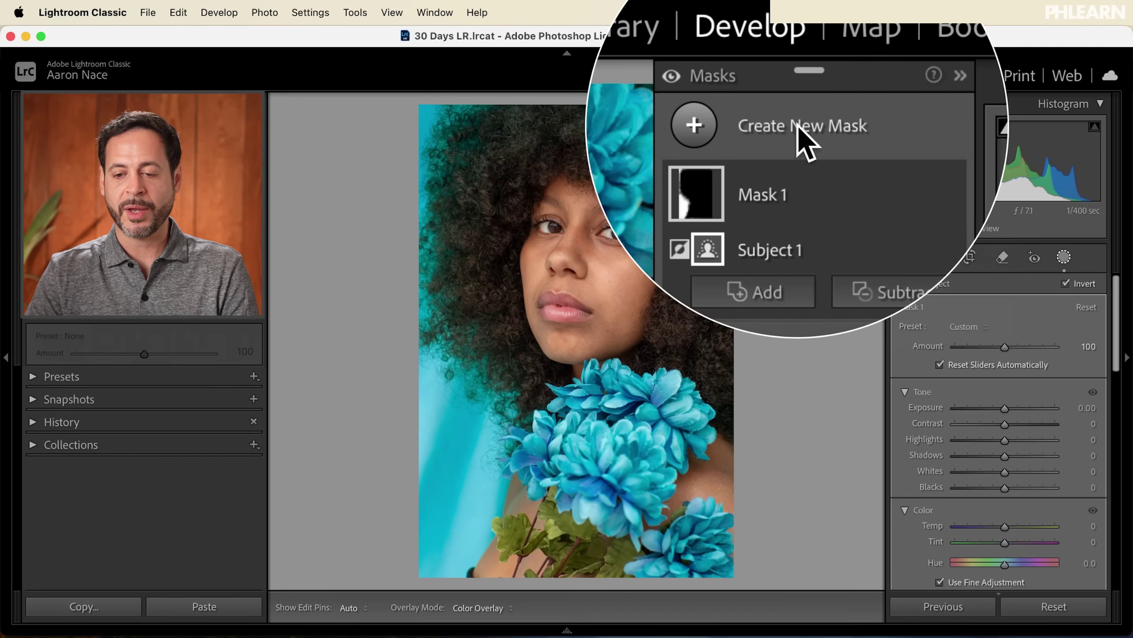
{"action": "left_click", "coordinate": [799, 129]}
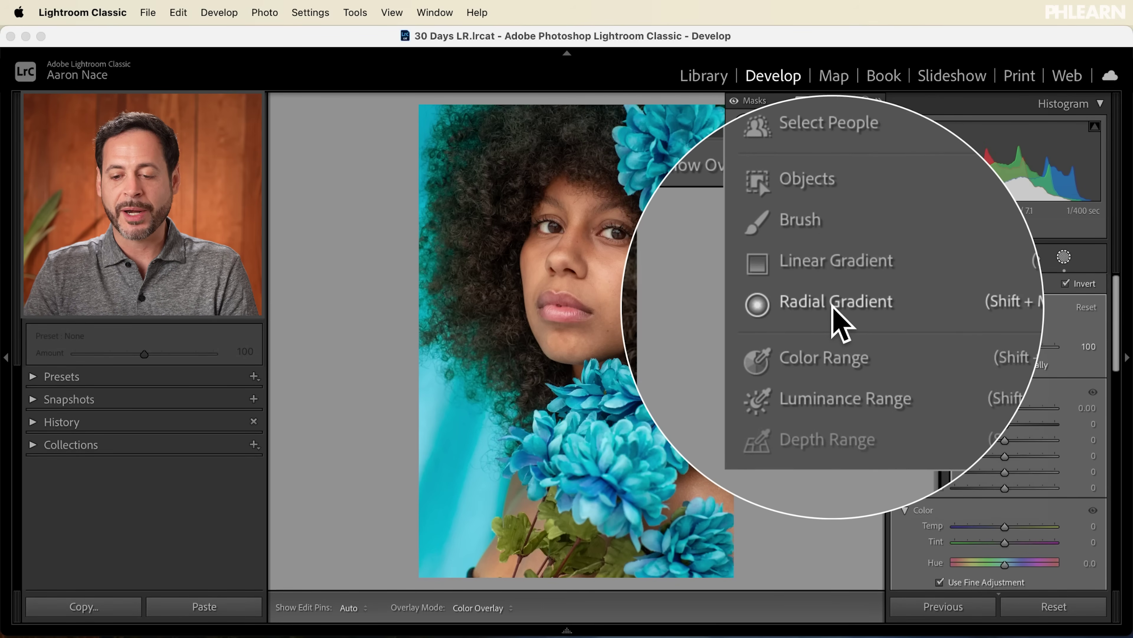
{"action": "left_click", "coordinate": [834, 307]}
{"action": "left_click_drag", "start_coordinate": [574, 236], "coordinate": [745, 404]}
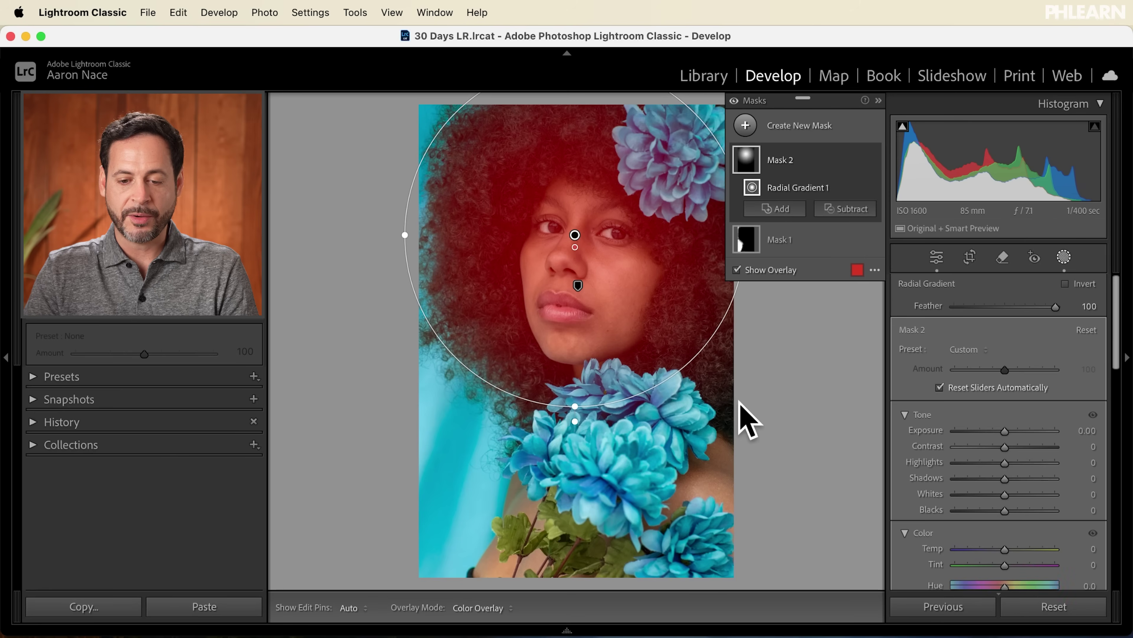
{"action": "mouse_move", "coordinate": [580, 239]}
{"action": "left_mouse_down"}
{"action": "mouse_move", "coordinate": [590, 263]}
{"action": "mouse_move", "coordinate": [587, 251]}
{"action": "left_mouse_up"}
{"action": "left_click_drag", "start_coordinate": [1005, 431], "coordinate": [1009, 433]}
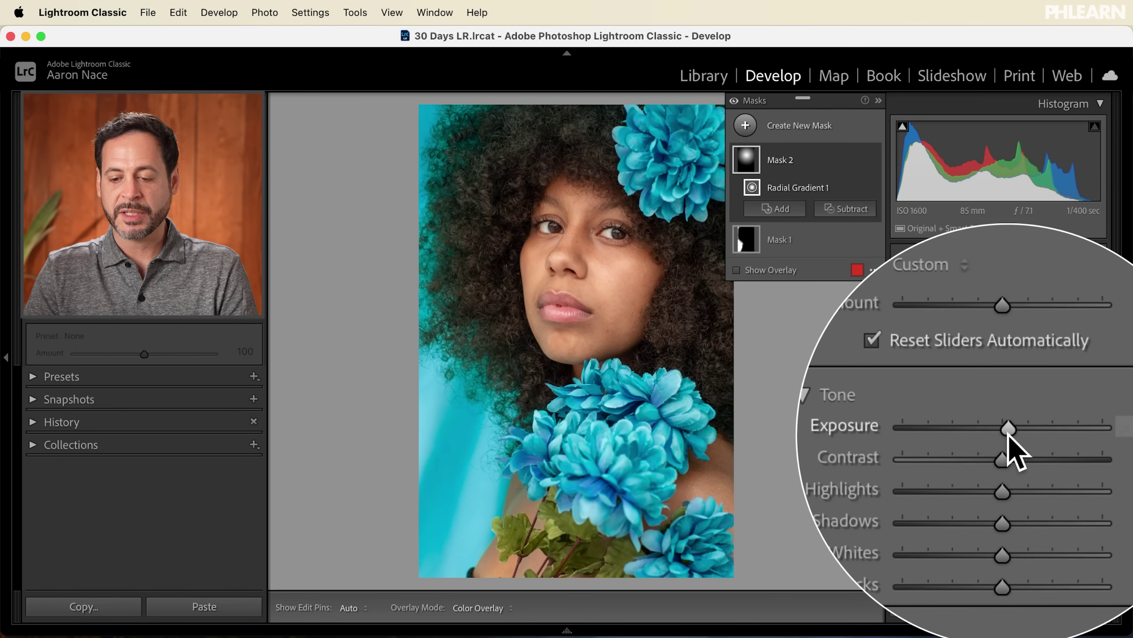
{"action": "left_click_drag", "start_coordinate": [1002, 479], "coordinate": [1013, 480]}
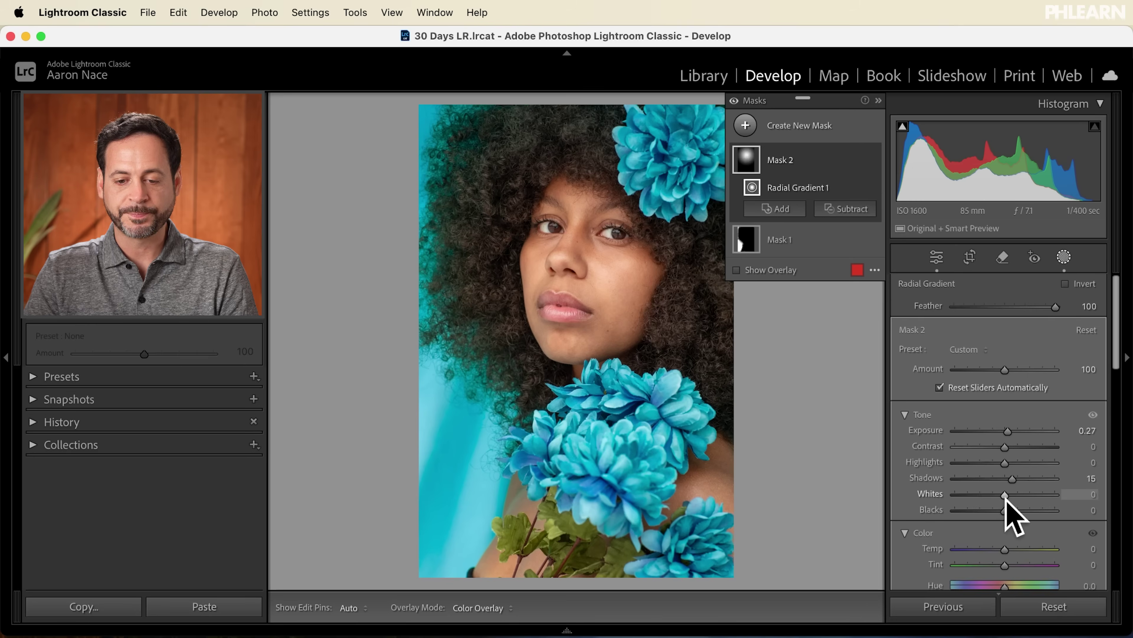
- Compare the portrait with all masks switched off and on
{"action": "left_click", "coordinate": [734, 100]}
{"action": "left_click", "coordinate": [734, 101]}
{"action": "left_click", "coordinate": [734, 100]}
{"action": "left_click", "coordinate": [734, 101]}
{"action": "left_click", "coordinate": [734, 100]}
{"action": "left_click", "coordinate": [734, 100]}
{"action": "left_click", "coordinate": [734, 100]}
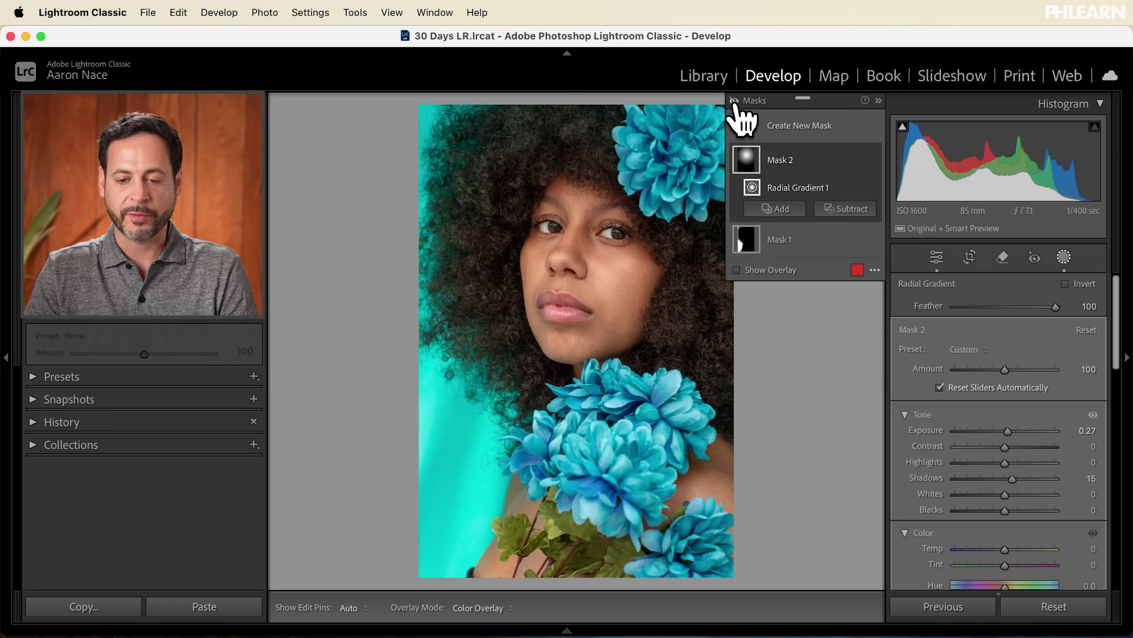
{"action": "left_click", "coordinate": [734, 100]}
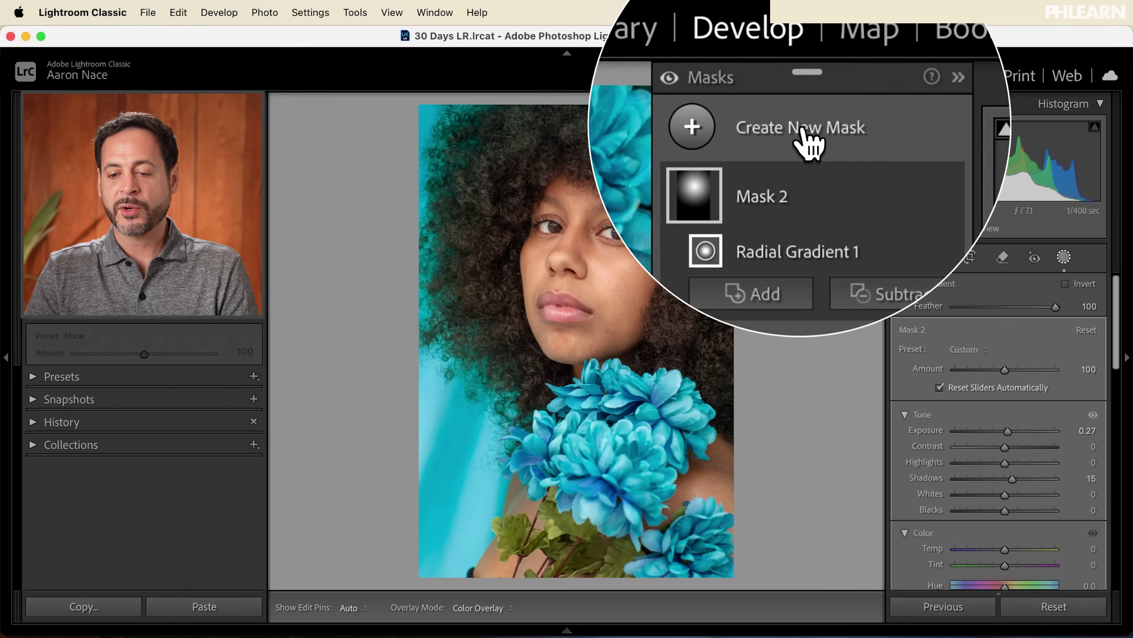
- Add another radial gradient mask centred on the face and hair, and invert it to cover the surrounding area
{"action": "left_click", "coordinate": [799, 128]}
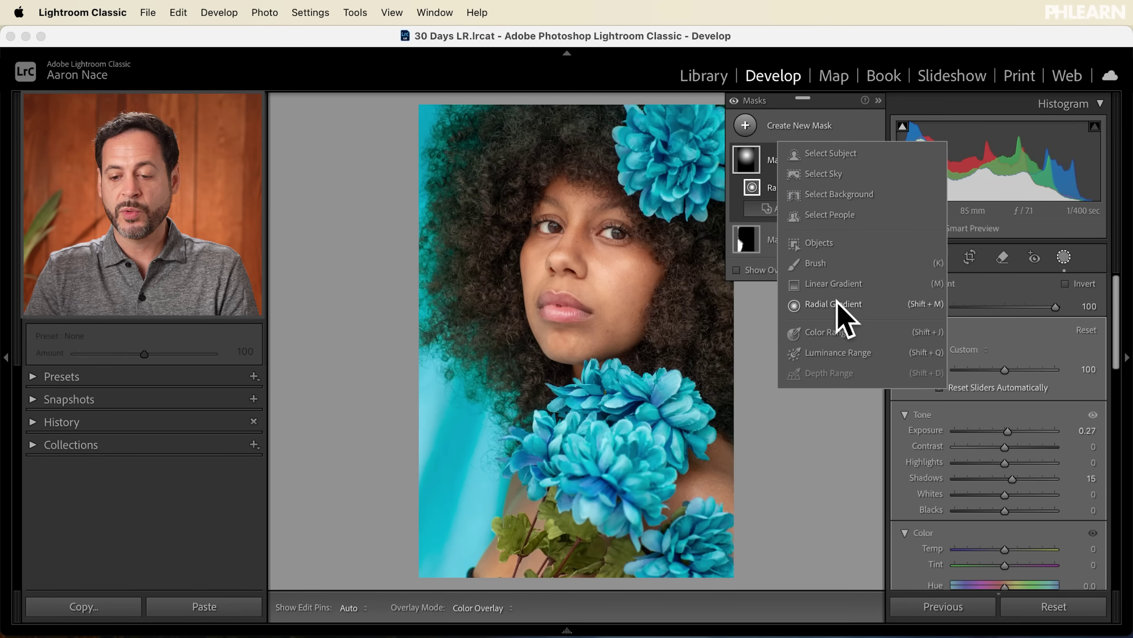
{"action": "left_click", "coordinate": [838, 304]}
{"action": "left_click_drag", "start_coordinate": [558, 228], "coordinate": [741, 417]}
{"action": "left_click_drag", "start_coordinate": [558, 229], "coordinate": [579, 236]}
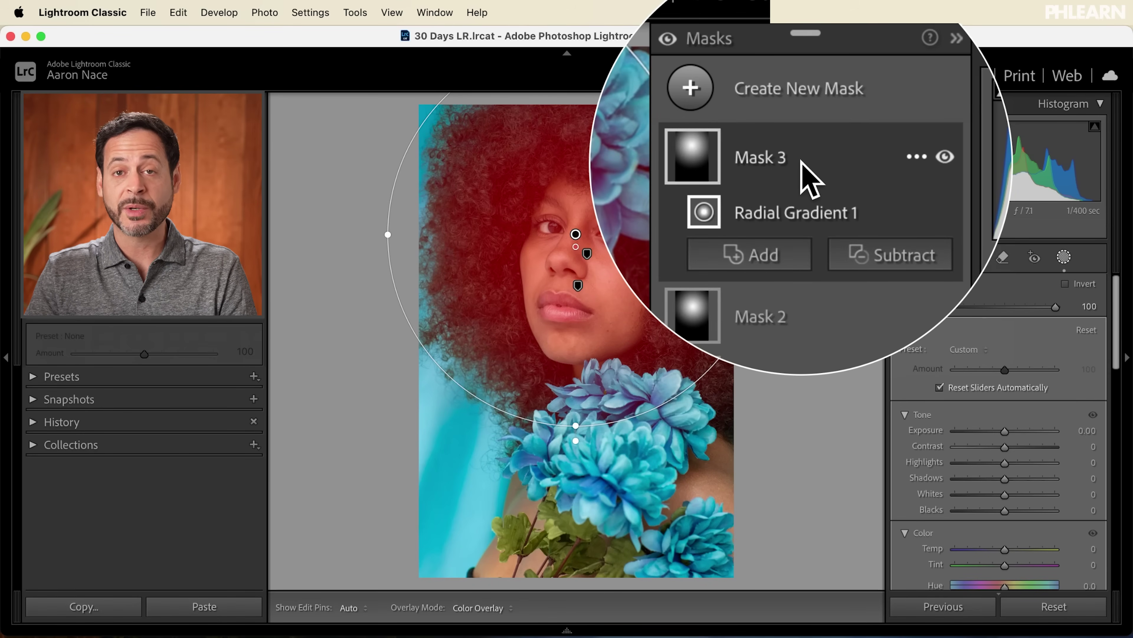
{"action": "left_click", "coordinate": [917, 156]}
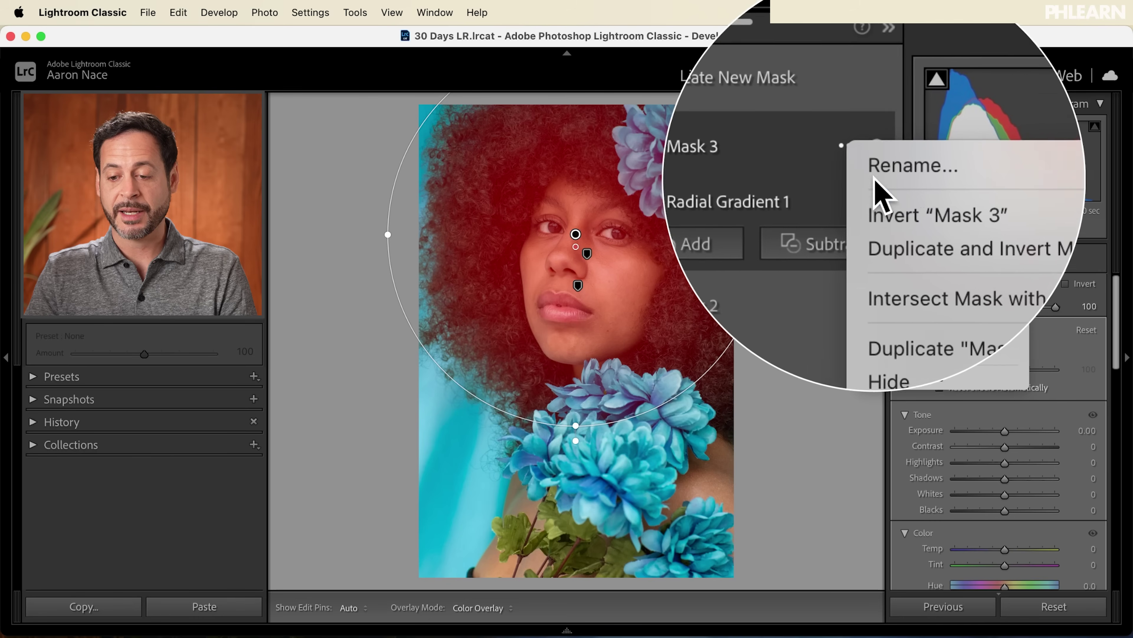
{"action": "left_click", "coordinate": [884, 196]}
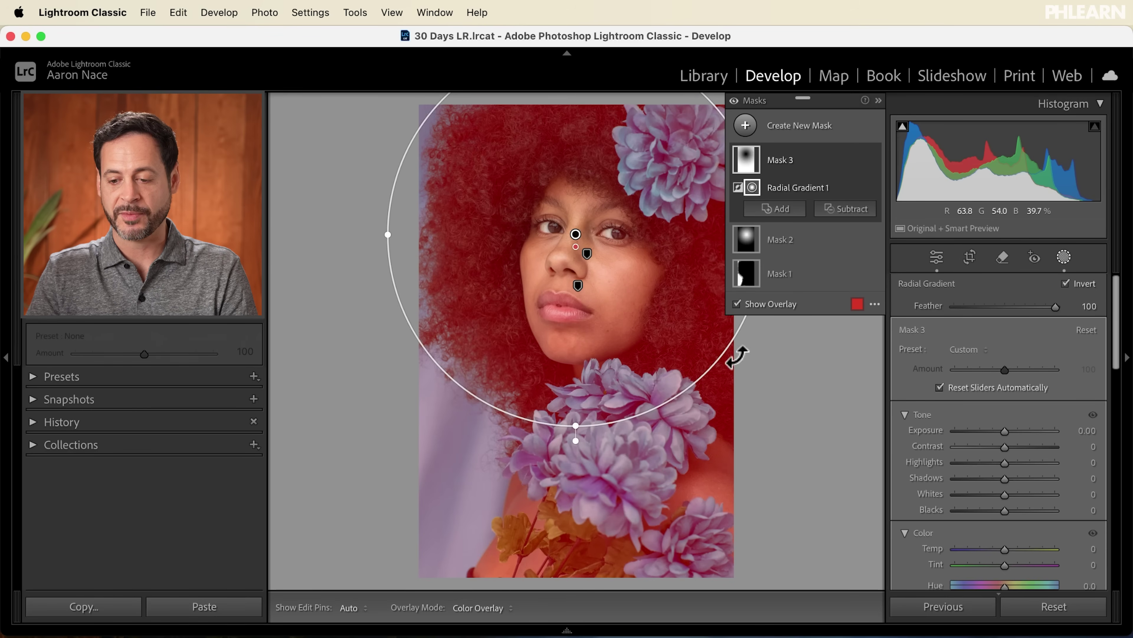
- Set Mask 3's Exposure to -0.47 and Saturation to -14 to darken and mute the surroundings
{"action": "left_click_drag", "start_coordinate": [1005, 430], "coordinate": [999, 431]}
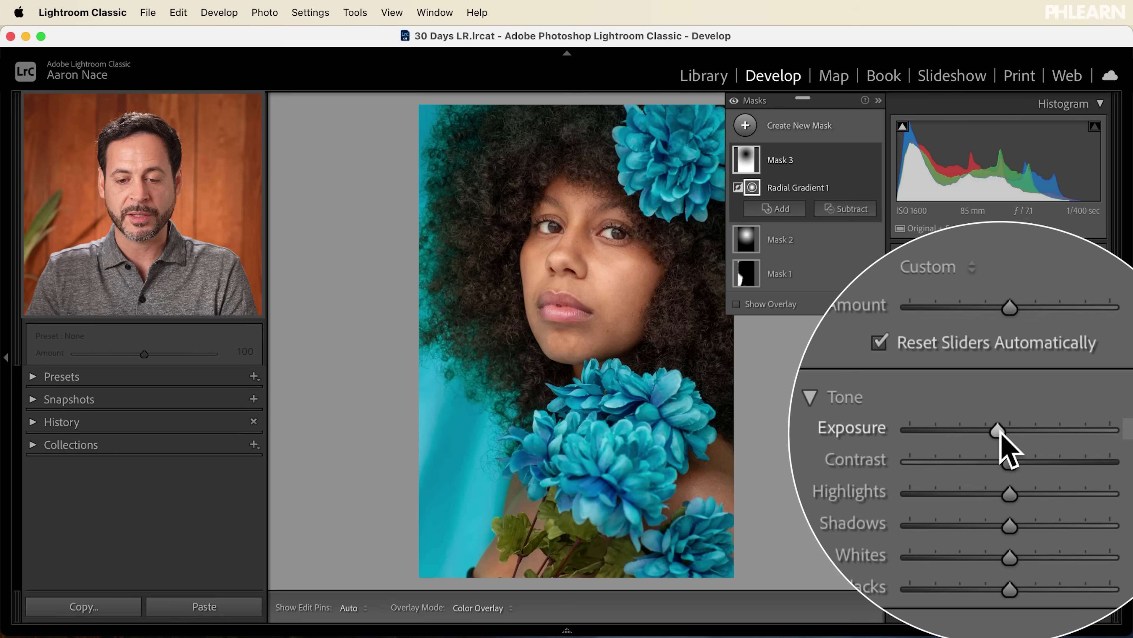
{"action": "scroll", "coordinate": [1001, 432], "scroll_direction": "down", "scroll_amount": 5}
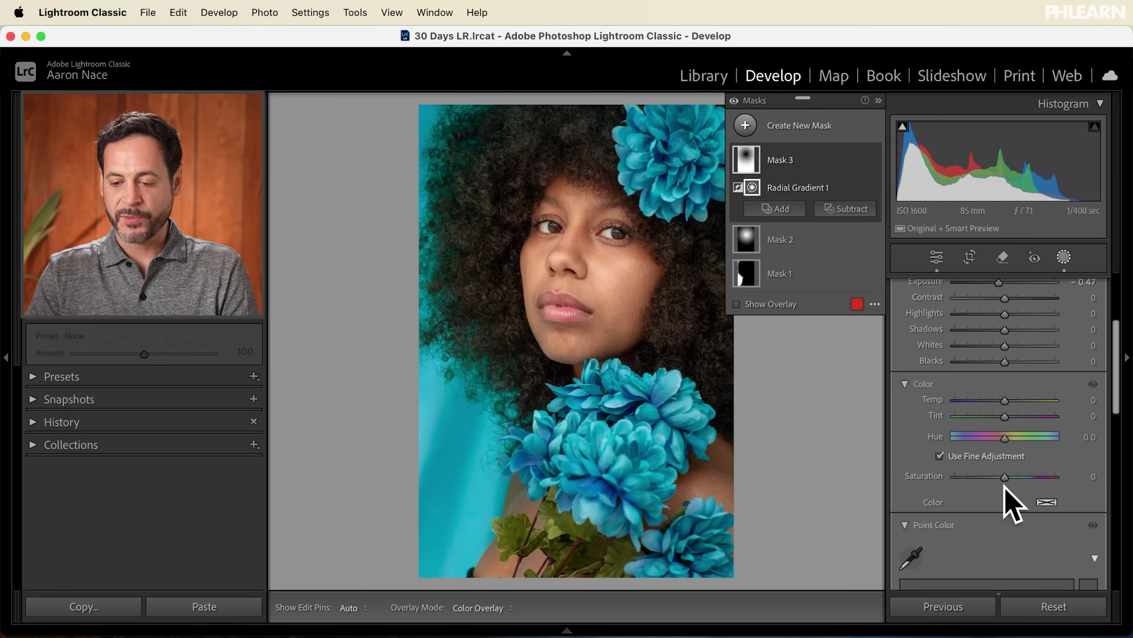
{"action": "left_click_drag", "start_coordinate": [1005, 477], "coordinate": [999, 477]}
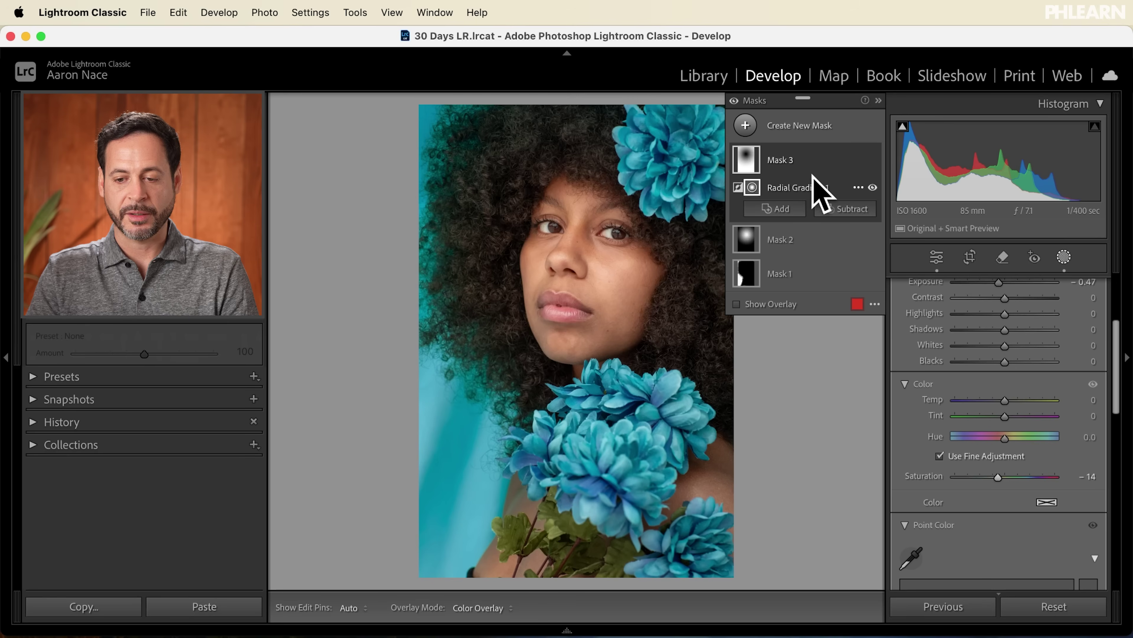
- Compare the portrait with Mask 3 switched off and on
{"action": "left_click", "coordinate": [872, 159]}
{"action": "left_click", "coordinate": [873, 159]}
{"action": "left_click", "coordinate": [873, 159]}
{"action": "left_click", "coordinate": [873, 158]}
{"action": "left_click", "coordinate": [873, 158]}
{"action": "left_click", "coordinate": [872, 159]}
{"action": "left_click", "coordinate": [873, 159]}
{"action": "left_click", "coordinate": [873, 159]}
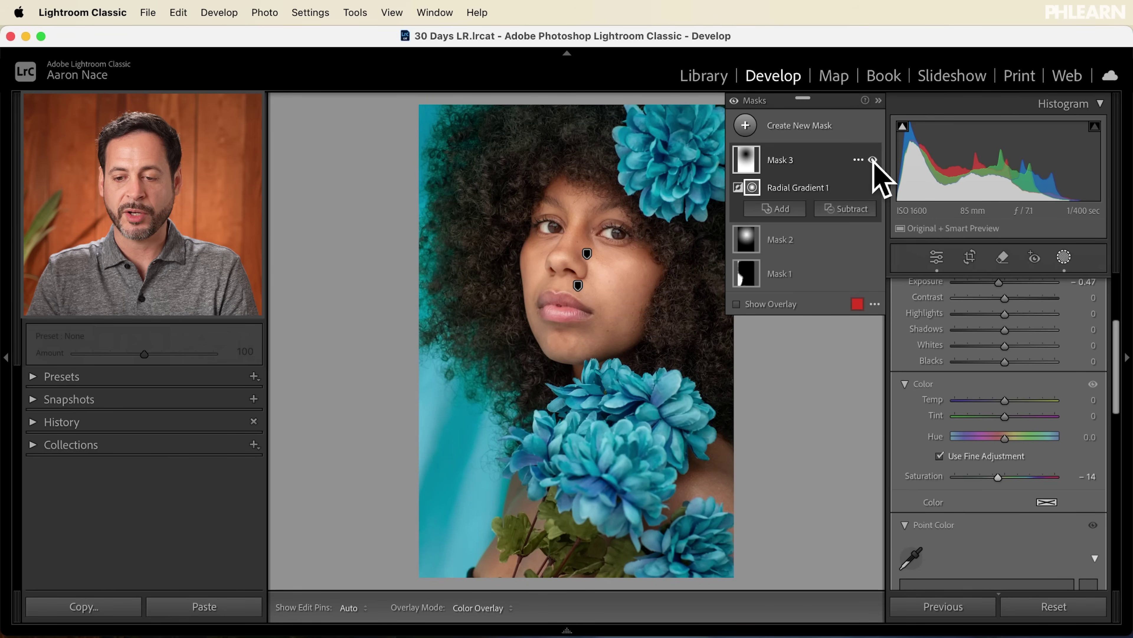
{"action": "left_click", "coordinate": [872, 160]}
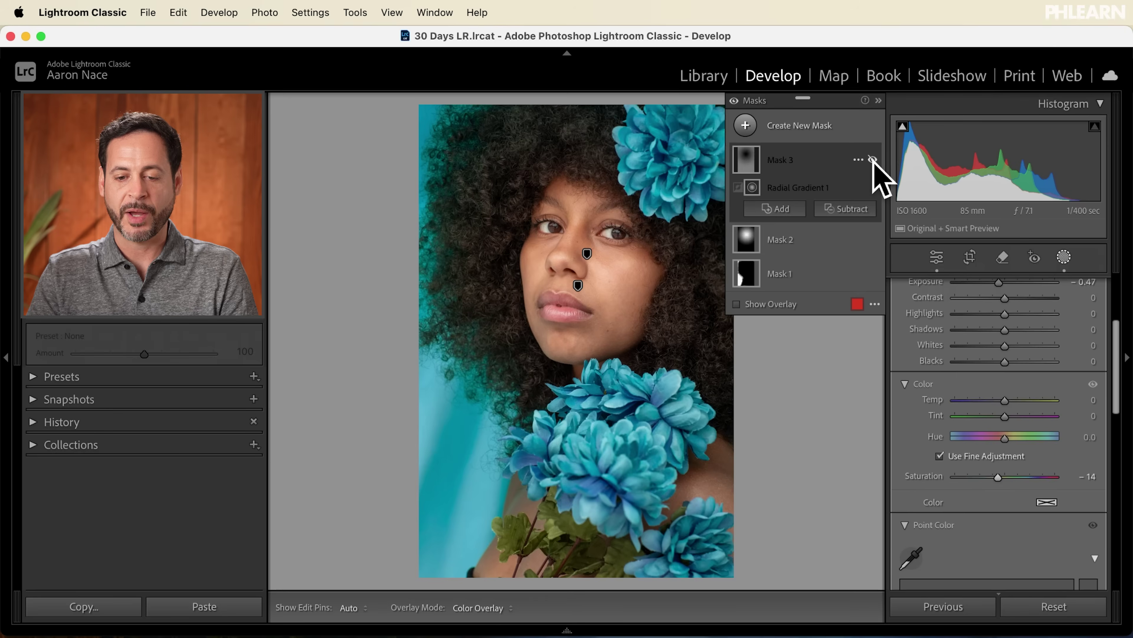
{"action": "left_click", "coordinate": [873, 160]}
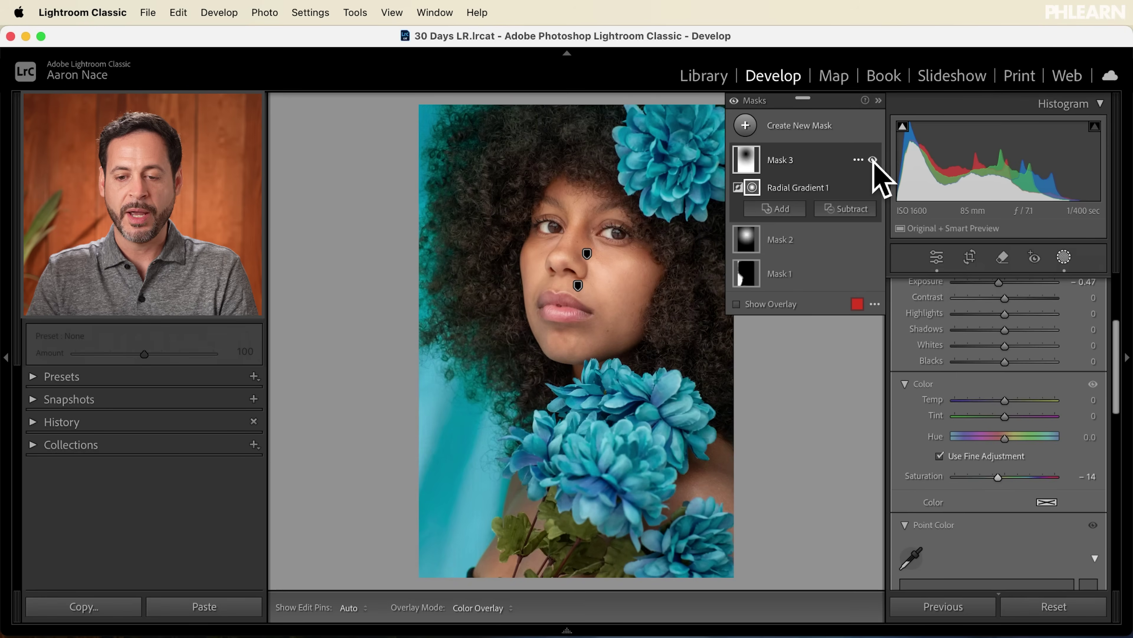
- Compare the portrait with all three masks switched off and on
{"action": "left_click", "coordinate": [734, 101]}
{"action": "left_click", "coordinate": [734, 100]}
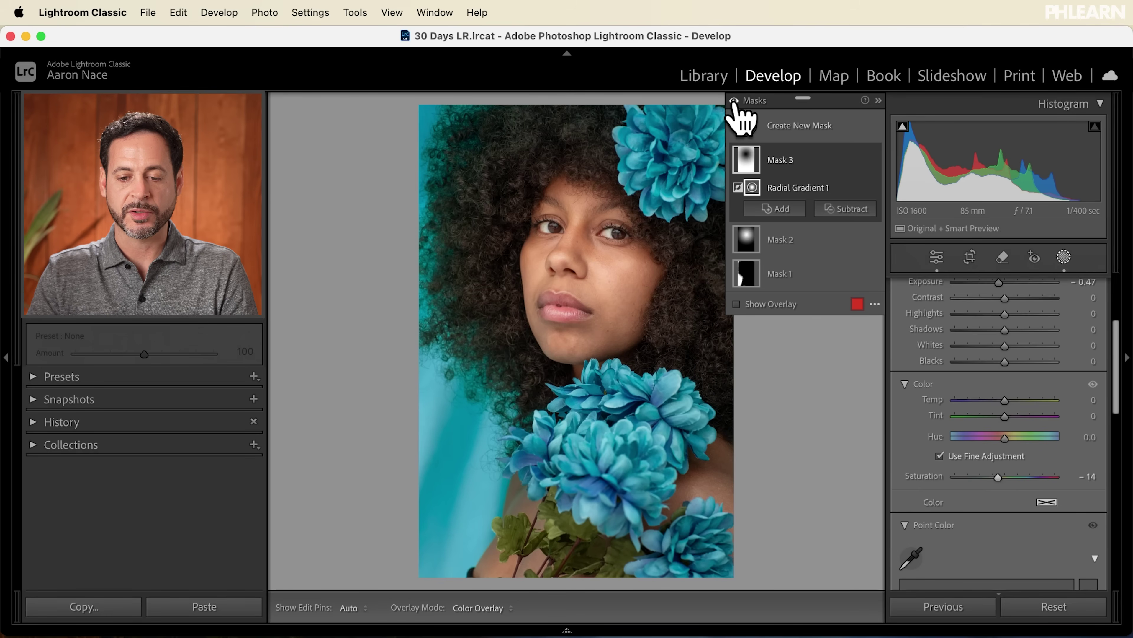
{"action": "left_click", "coordinate": [734, 101]}
{"action": "left_click", "coordinate": [734, 101]}
{"action": "left_click", "coordinate": [734, 101]}
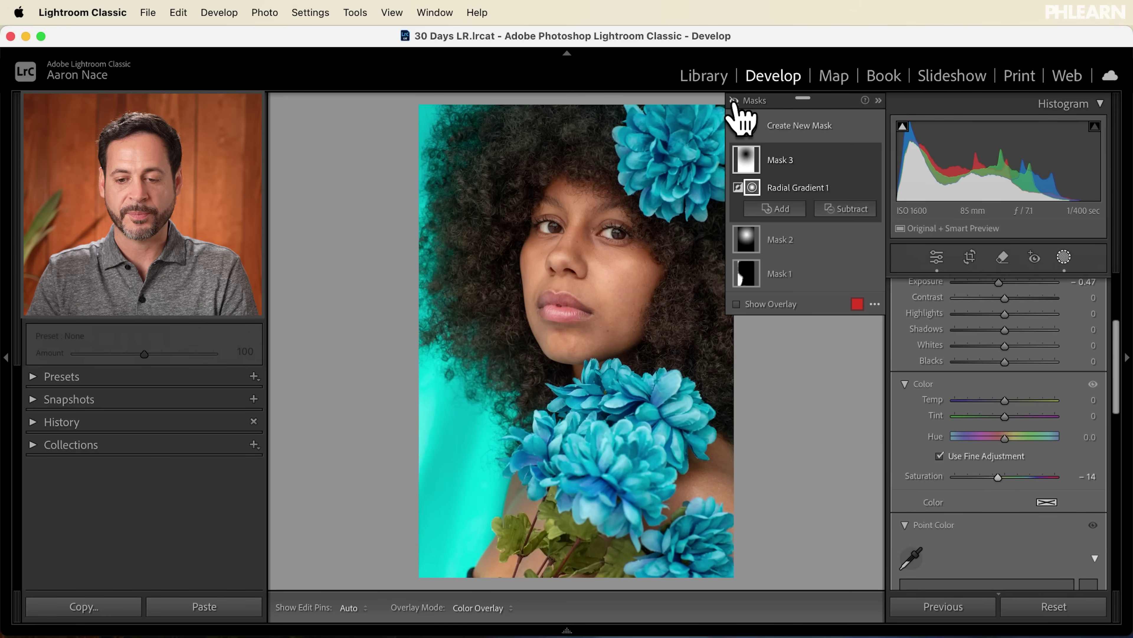
{"action": "left_click", "coordinate": [734, 101]}
- Enlarge Mask 2's radial gradient around the face, shift it slightly down, and set its Exposure to 0.22
{"action": "left_click", "coordinate": [808, 245]}
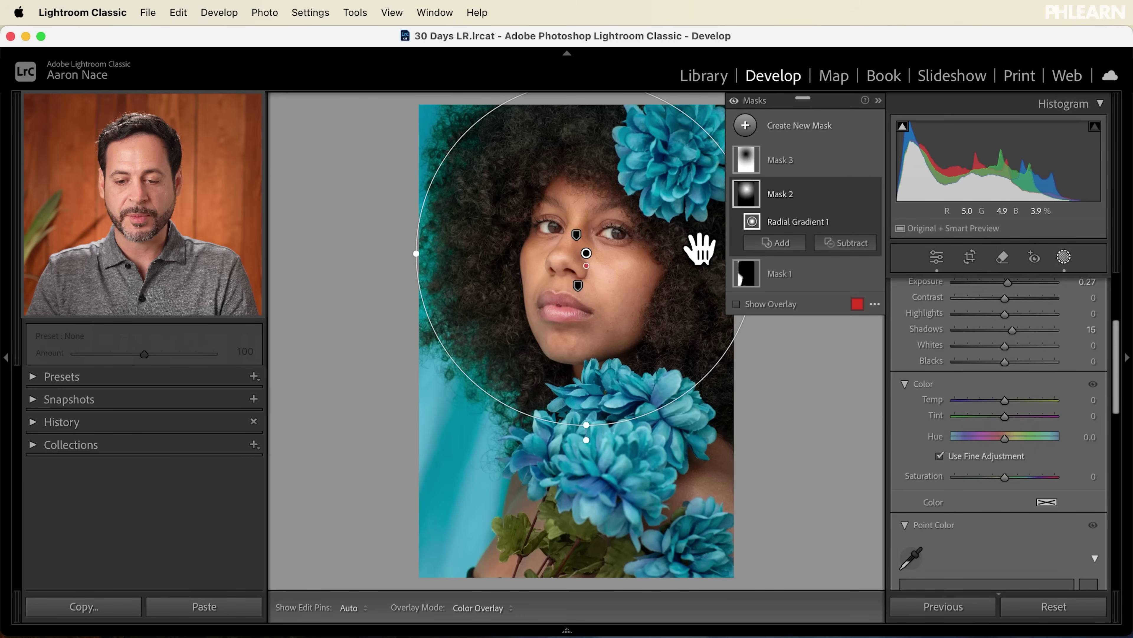
{"action": "left_click_drag", "start_coordinate": [427, 262], "coordinate": [395, 253]}
{"action": "left_click_drag", "start_coordinate": [585, 426], "coordinate": [587, 468]}
{"action": "left_click_drag", "start_coordinate": [590, 258], "coordinate": [589, 264]}
{"action": "scroll", "coordinate": [1006, 441], "scroll_direction": "up", "scroll_amount": 5}
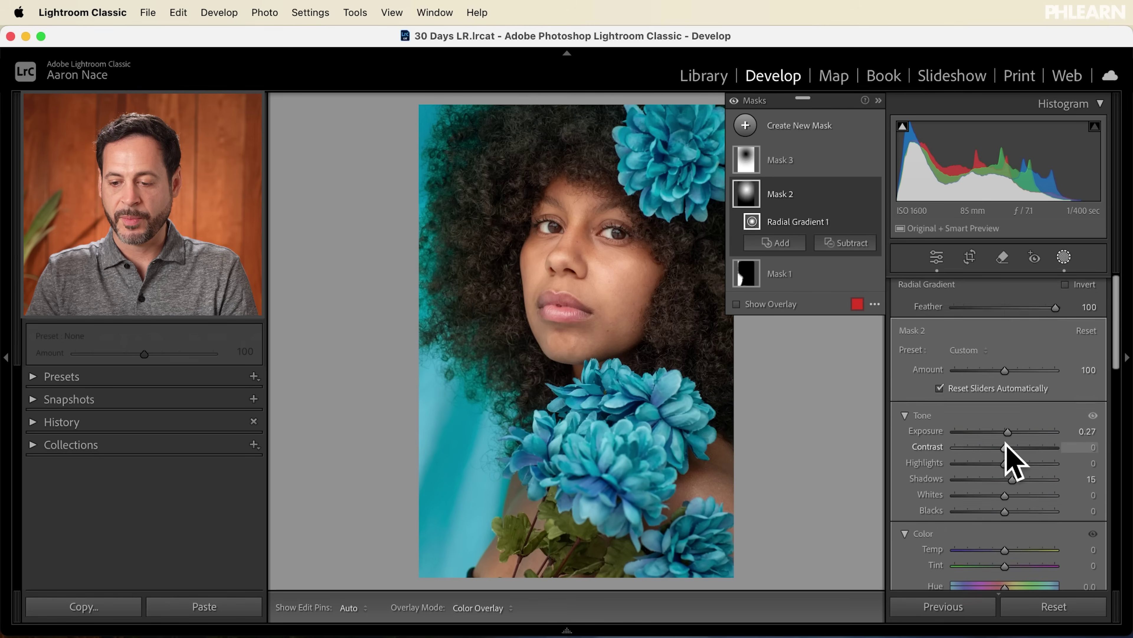
{"action": "left_click_drag", "start_coordinate": [1008, 431], "coordinate": [1007, 431]}
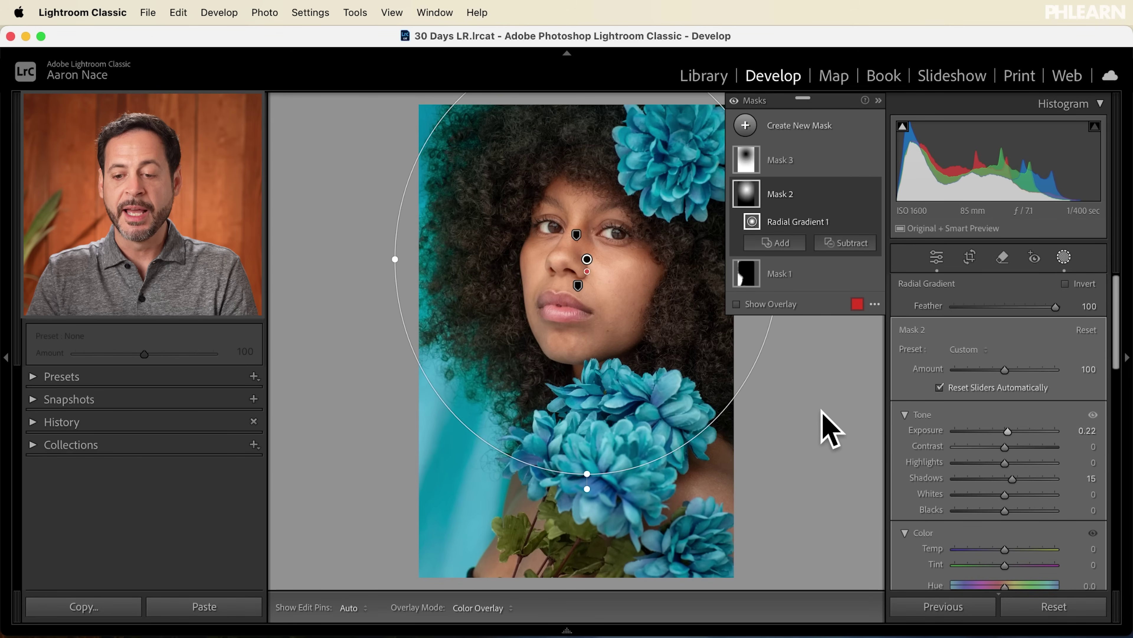
- Leave masking and compare the edited portrait with its Before view
{"action": "left_click", "coordinate": [1064, 256]}
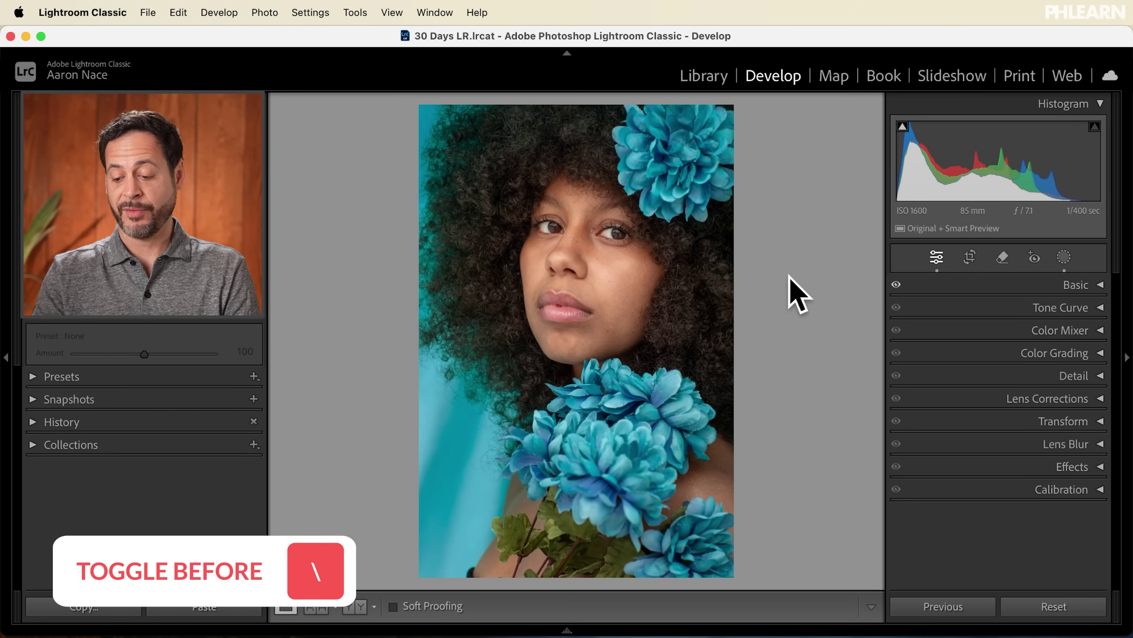
{"action": "key", "text": "backslash"}
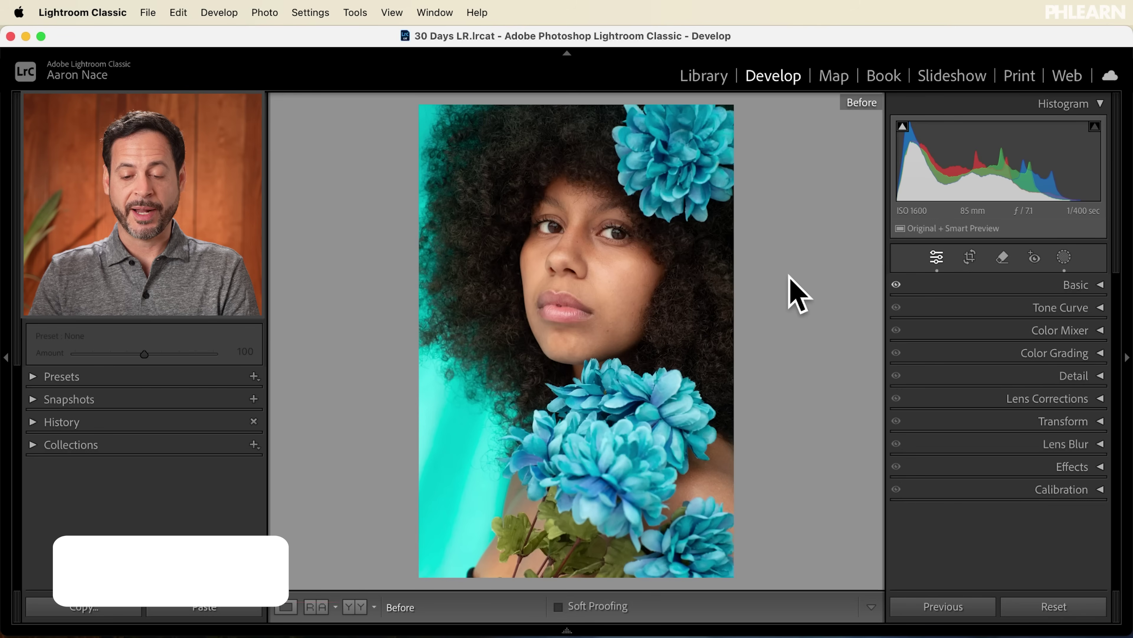
{"action": "key", "text": "backslash"}
{"action": "key", "text": "backslash"}
{"action": "key", "text": "backslash"}
{"action": "key", "text": "backslash"}
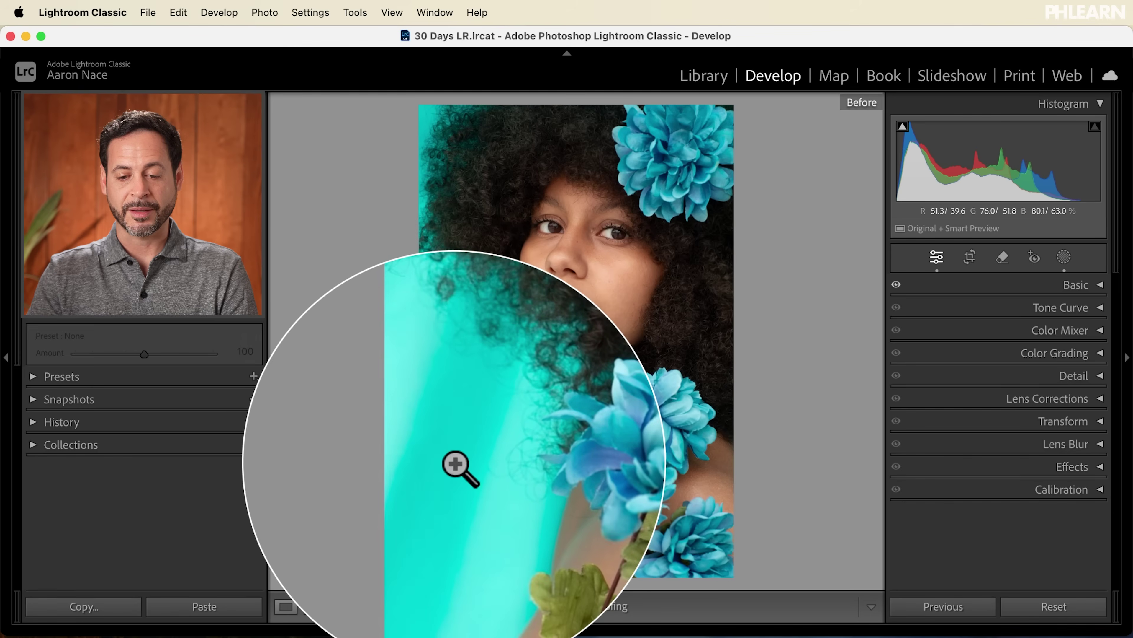
{"action": "key", "text": "backslash"}
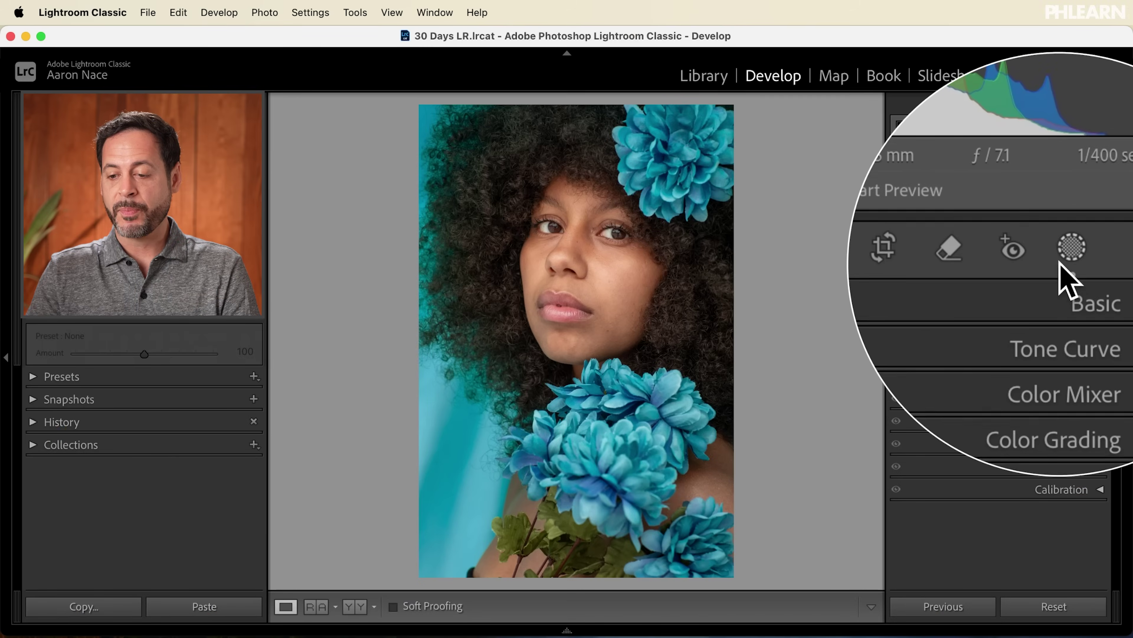
- Return to masking and start a new brush mask for the eyes with Size 3.0 and Feather 0
{"action": "left_click", "coordinate": [1064, 261]}
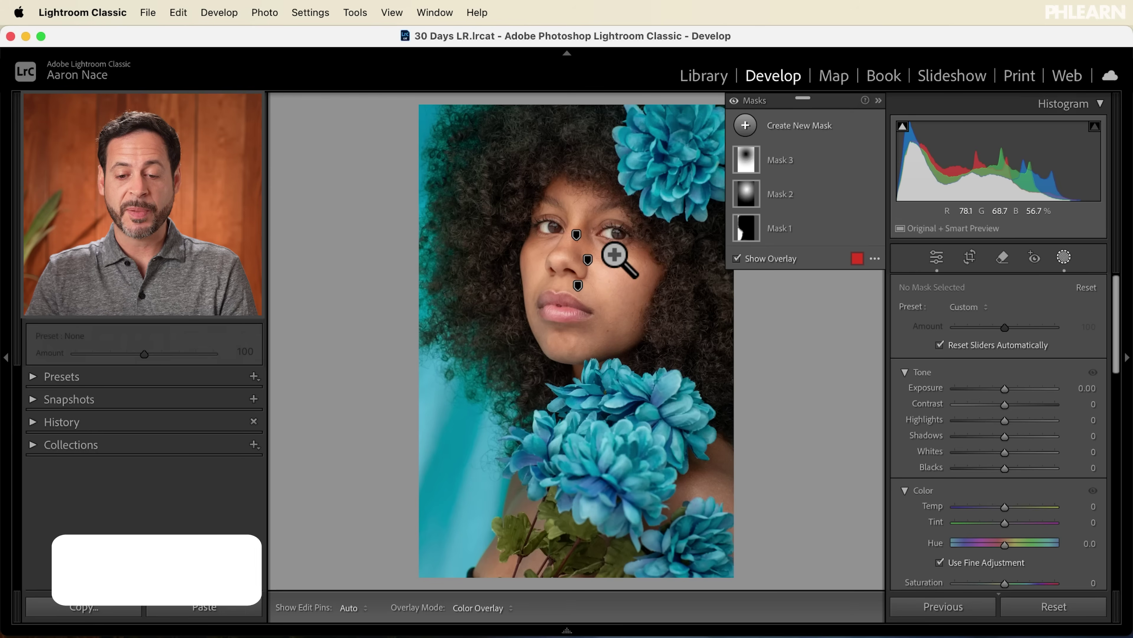
{"action": "left_click", "coordinate": [611, 254]}
{"action": "left_click_drag", "start_coordinate": [607, 243], "coordinate": [706, 446]}
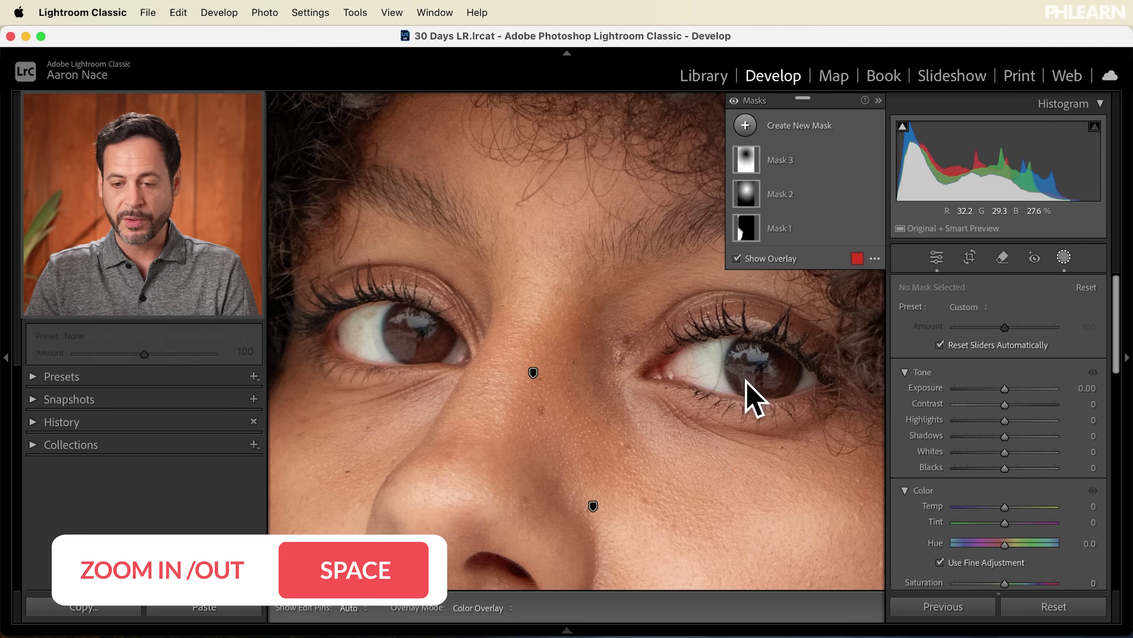
{"action": "left_click", "coordinate": [790, 126]}
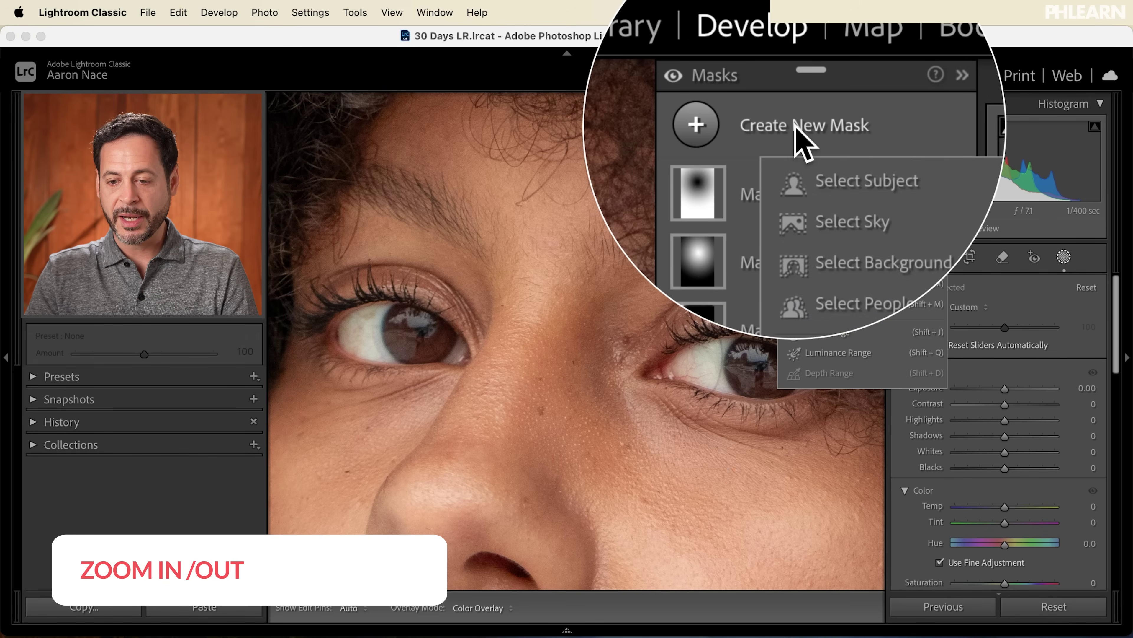
{"action": "left_click", "coordinate": [833, 274]}
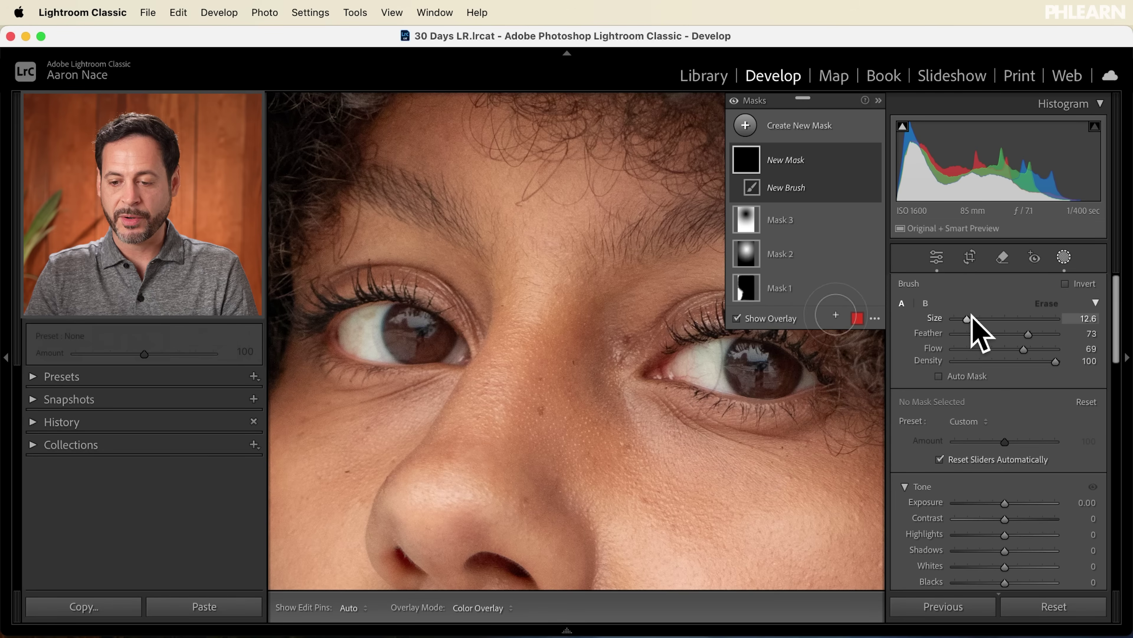
{"action": "left_click_drag", "start_coordinate": [959, 318], "coordinate": [958, 318]}
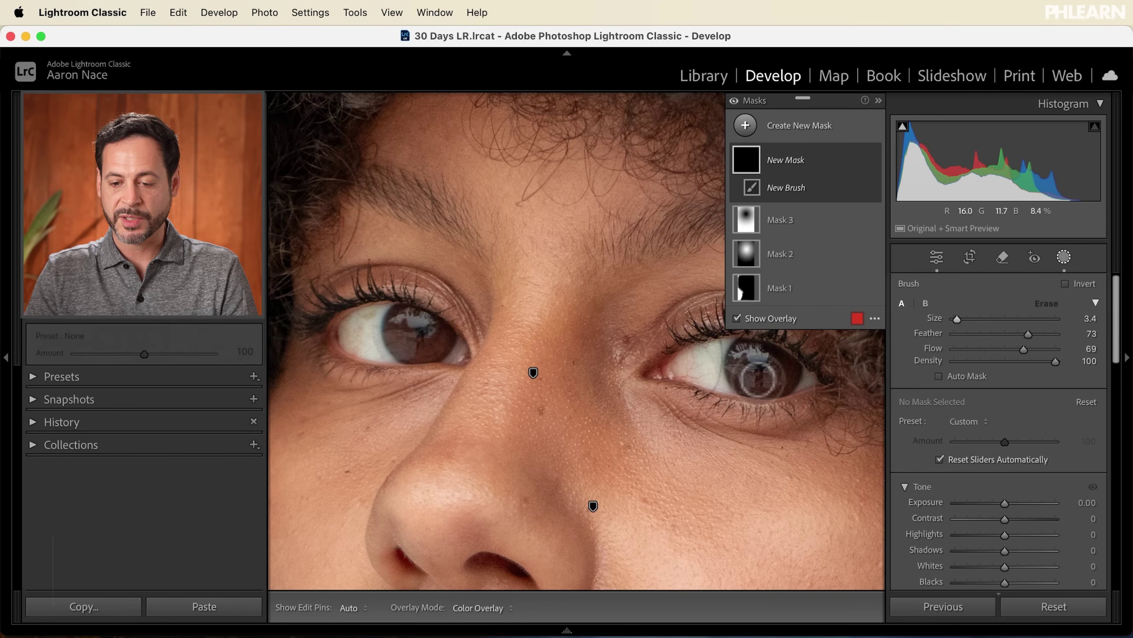
{"action": "key", "text": "bracketleft"}
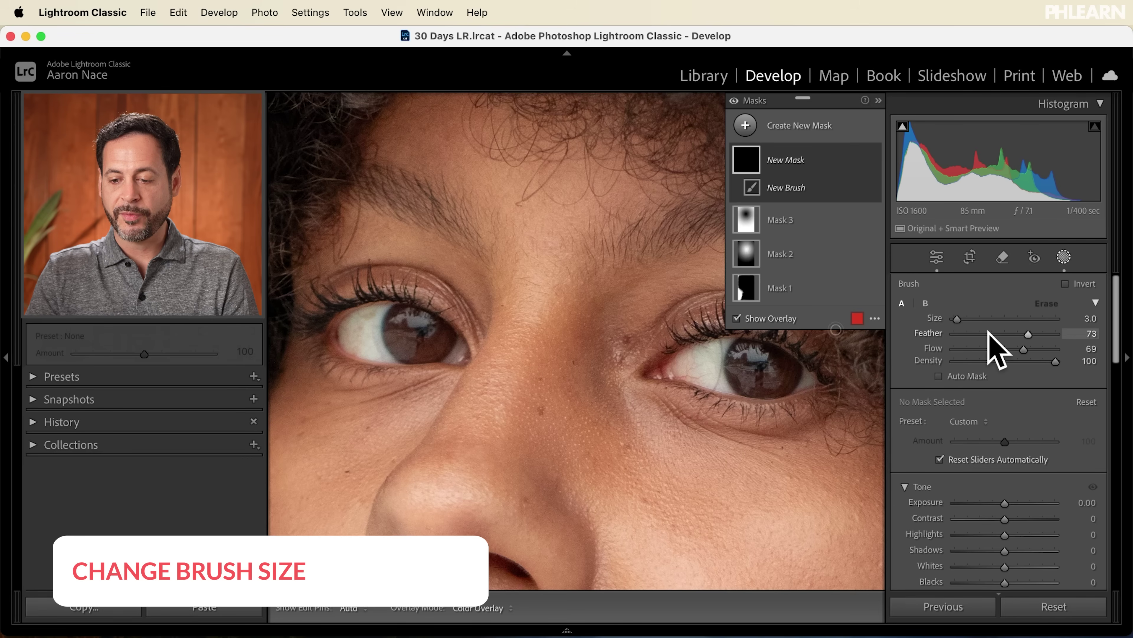
{"action": "left_click_drag", "start_coordinate": [986, 334], "coordinate": [952, 334]}
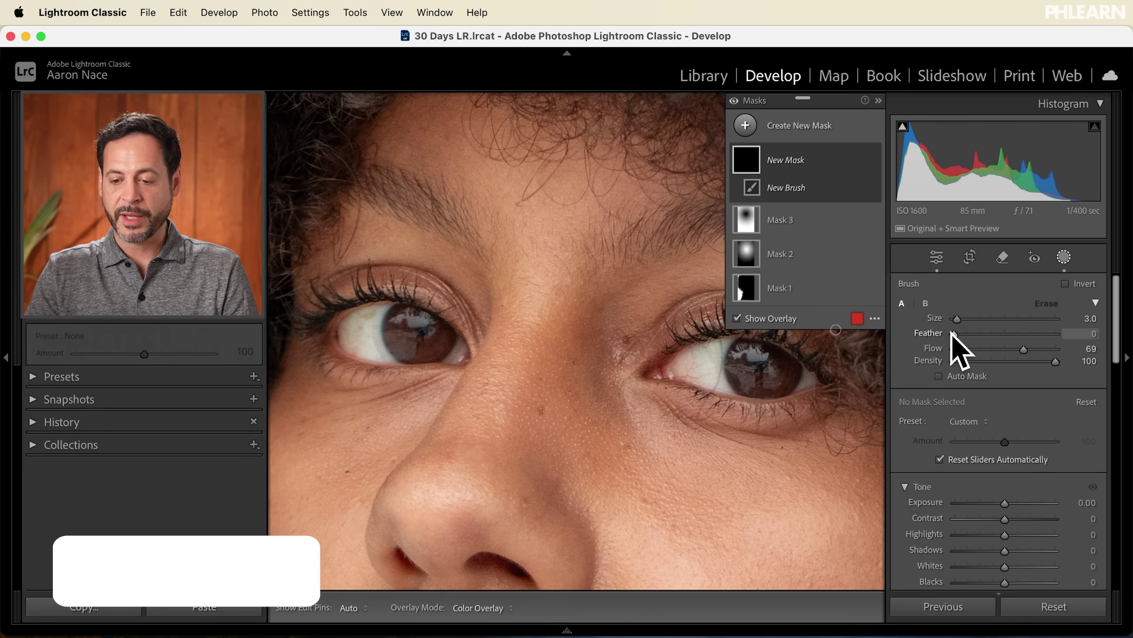
- Paint the lower part of the subject's left iris with the hard-edged brush and inspect the mask edge up close
{"action": "key", "text": "h"}
{"action": "left_click", "coordinate": [743, 375]}
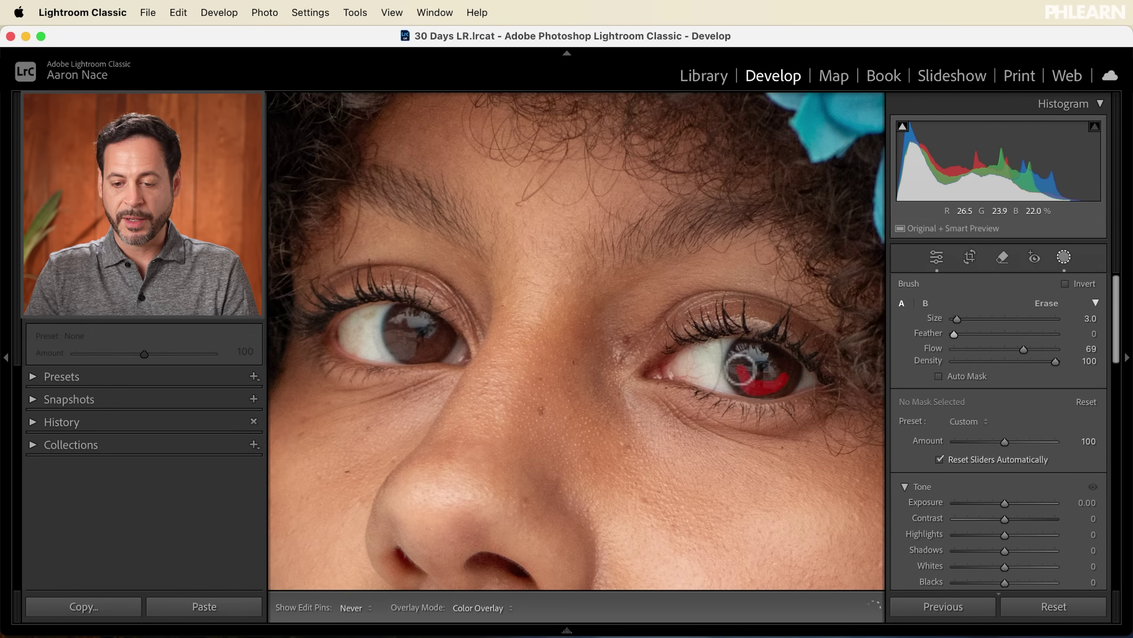
{"action": "key", "text": "h"}
{"action": "key", "text": "super+equal"}
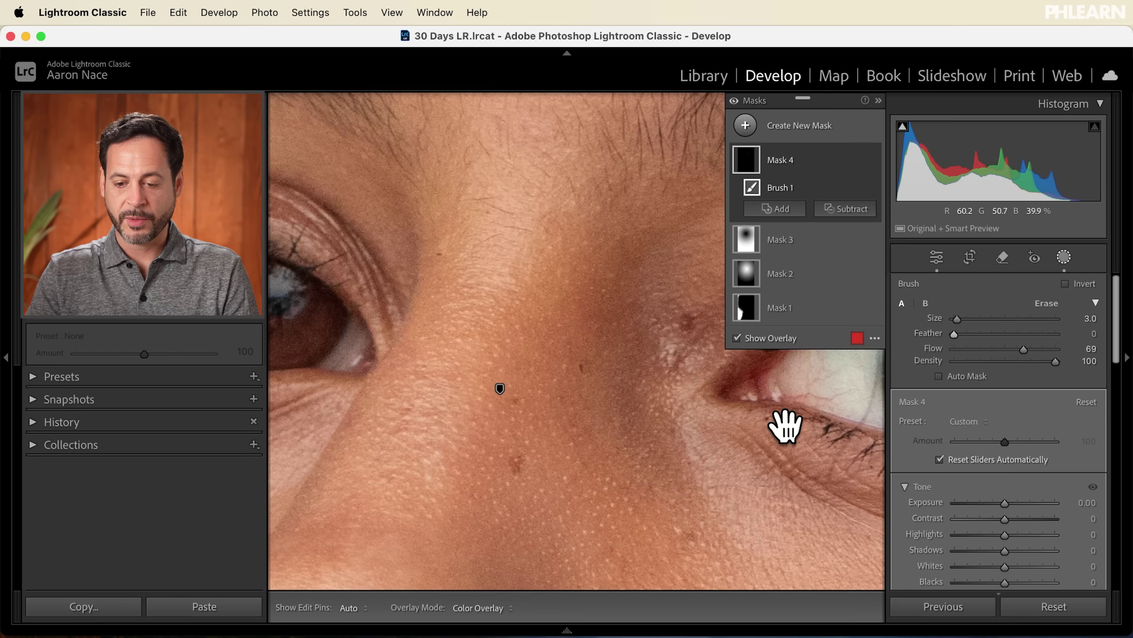
{"action": "key", "text": "super+minus"}
{"action": "key", "text": "h"}
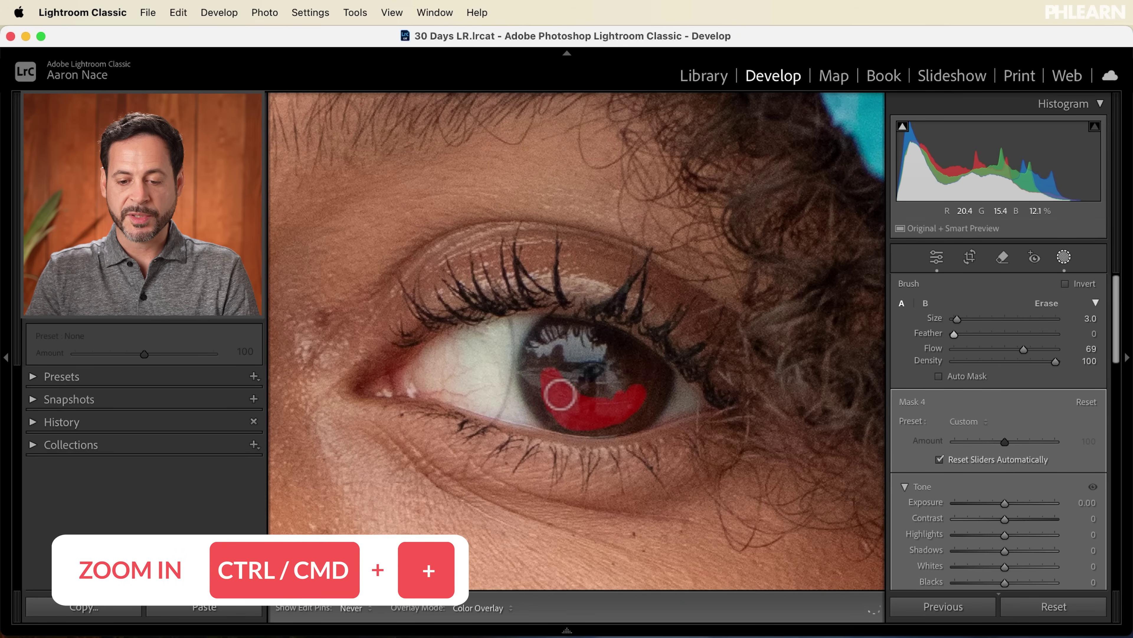
{"action": "key", "text": "h"}
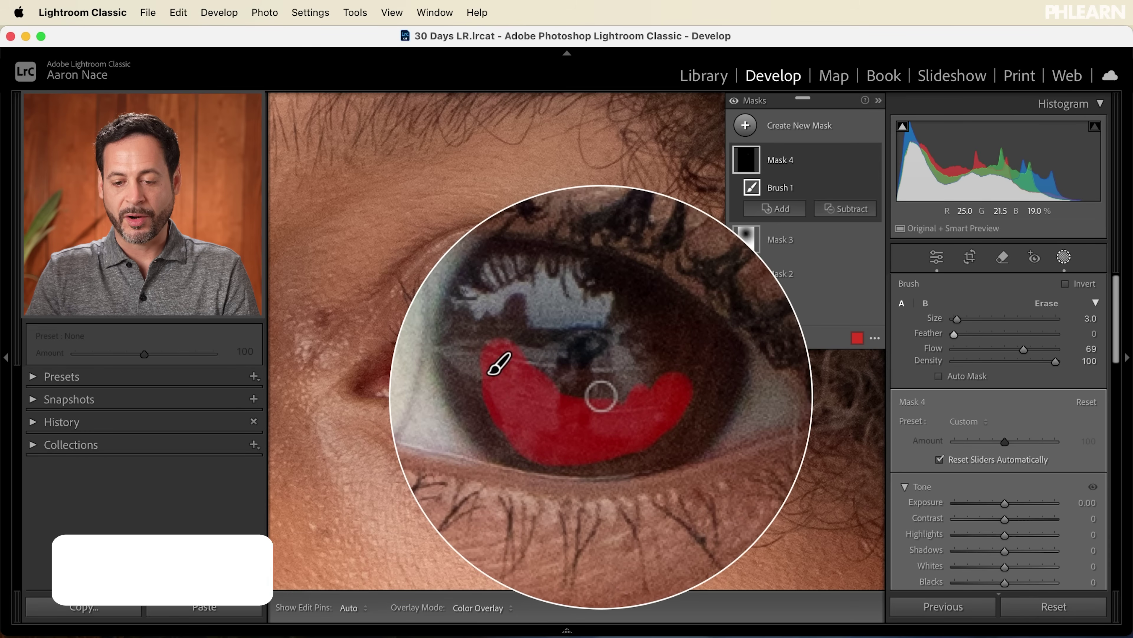
- Set the brush Feather to 100 and Size to 4.0, and paint softly over the same eye's lower iris
{"action": "left_click_drag", "start_coordinate": [955, 334], "coordinate": [1056, 335]}
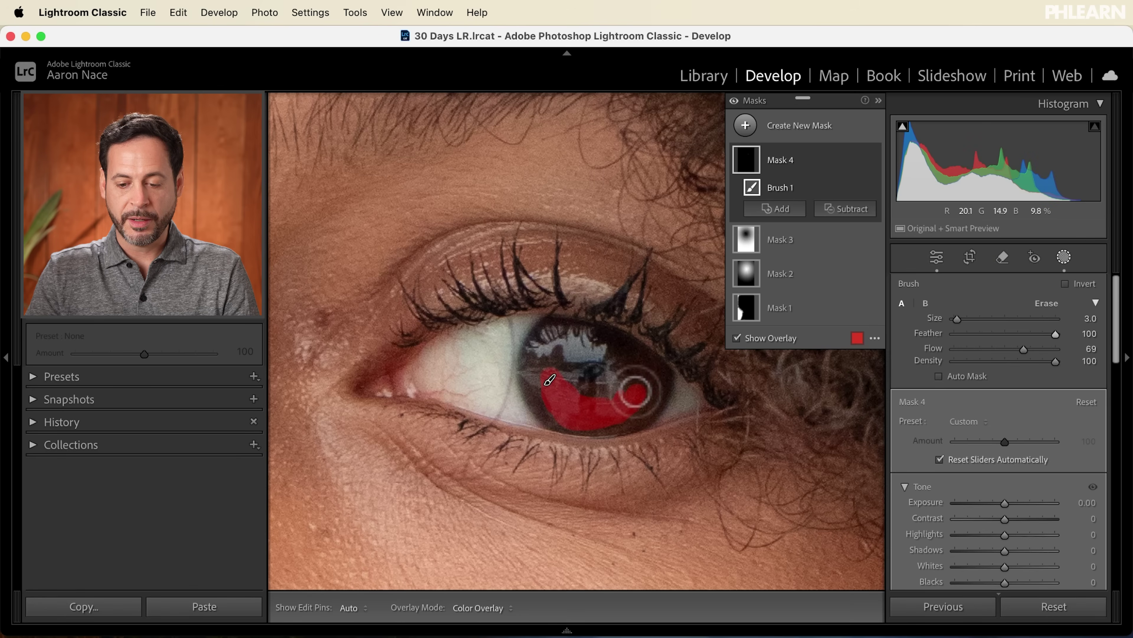
{"action": "key", "text": "bracketright"}
{"action": "key", "text": "h"}
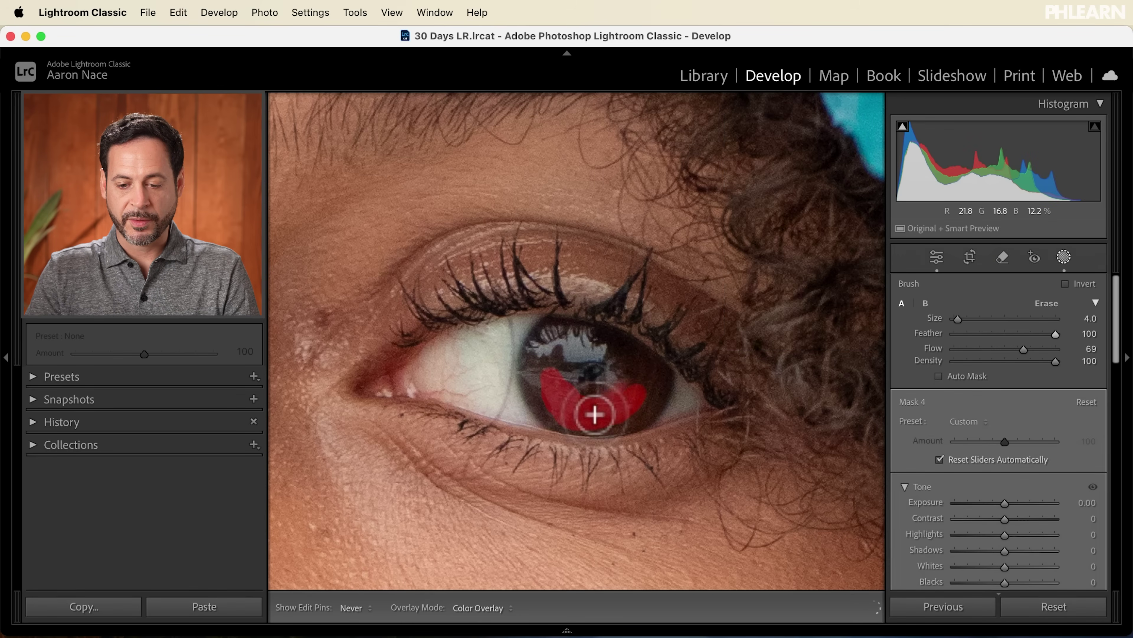
{"action": "mouse_move", "coordinate": [631, 383]}
{"action": "left_mouse_down"}
{"action": "mouse_move", "coordinate": [631, 412]}
{"action": "mouse_move", "coordinate": [598, 415]}
{"action": "mouse_move", "coordinate": [639, 408]}
{"action": "mouse_move", "coordinate": [598, 422]}
{"action": "mouse_move", "coordinate": [552, 399]}
{"action": "mouse_move", "coordinate": [592, 421]}
{"action": "mouse_move", "coordinate": [615, 418]}
{"action": "mouse_move", "coordinate": [560, 424]}
{"action": "mouse_move", "coordinate": [541, 404]}
{"action": "mouse_move", "coordinate": [601, 433]}
{"action": "mouse_move", "coordinate": [627, 421]}
{"action": "mouse_move", "coordinate": [639, 393]}
{"action": "mouse_move", "coordinate": [606, 414]}
{"action": "mouse_move", "coordinate": [544, 405]}
{"action": "left_mouse_up"}
{"action": "left_click_drag", "start_coordinate": [543, 365], "coordinate": [575, 410]}
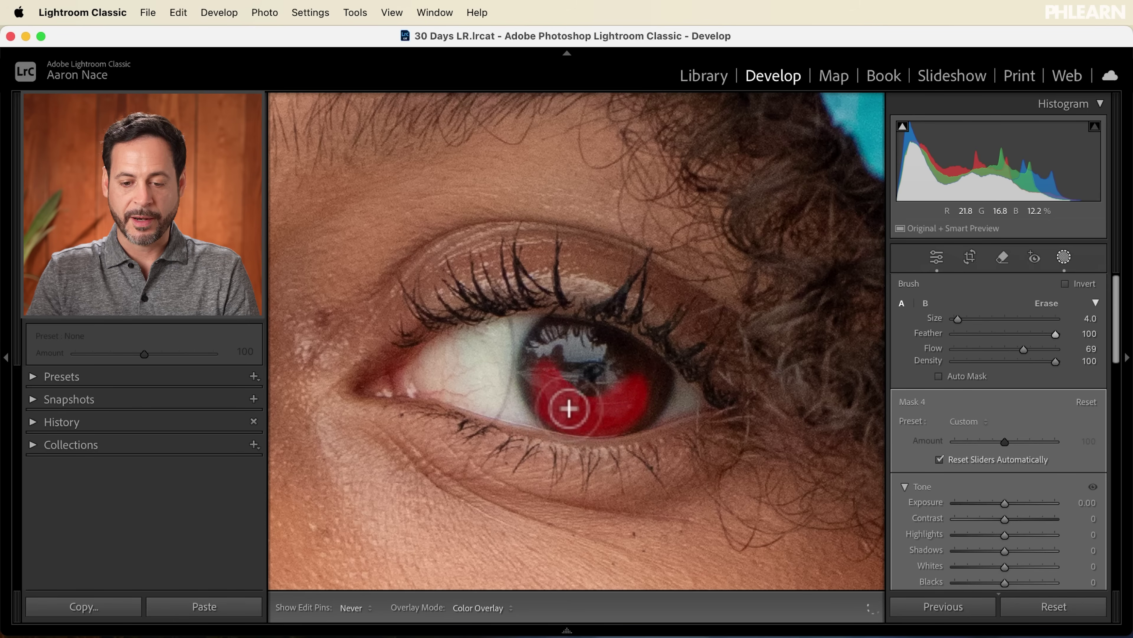
{"action": "mouse_move", "coordinate": [533, 375]}
{"action": "left_mouse_down"}
{"action": "mouse_move", "coordinate": [573, 403]}
{"action": "mouse_move", "coordinate": [627, 404]}
{"action": "mouse_move", "coordinate": [655, 383]}
{"action": "mouse_move", "coordinate": [598, 419]}
{"action": "left_mouse_up"}
- Set the brush Flow to 4 and paint faintly over the lower iris of the subject's right eye
{"action": "left_click_drag", "start_coordinate": [368, 391], "coordinate": [790, 413]}
{"action": "left_click_drag", "start_coordinate": [348, 357], "coordinate": [506, 354]}
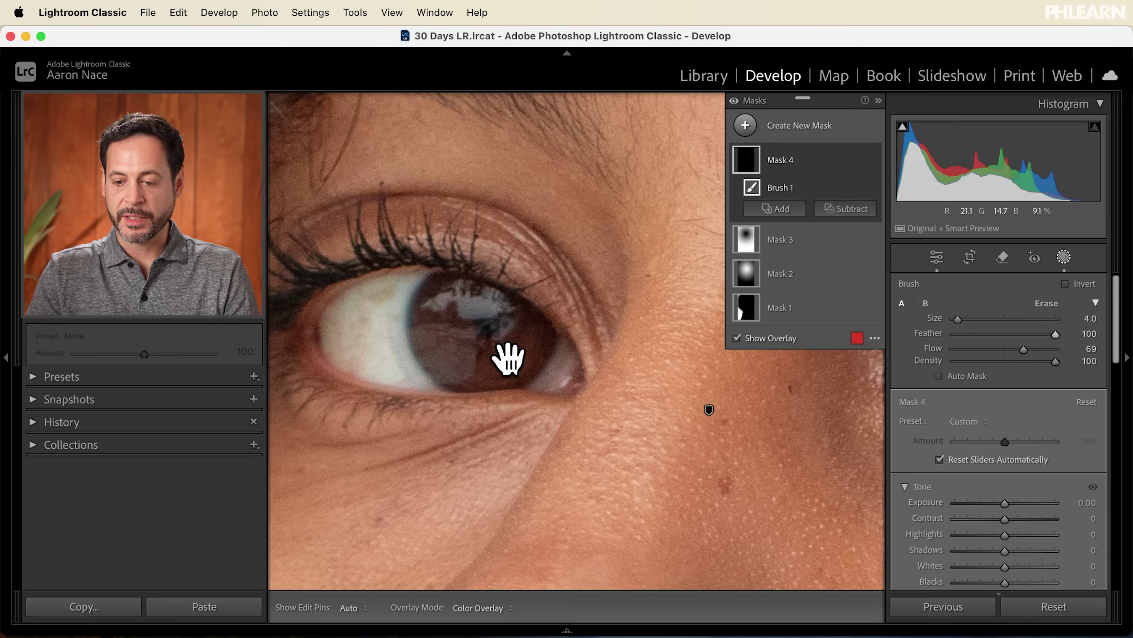
{"action": "left_click", "coordinate": [959, 349]}
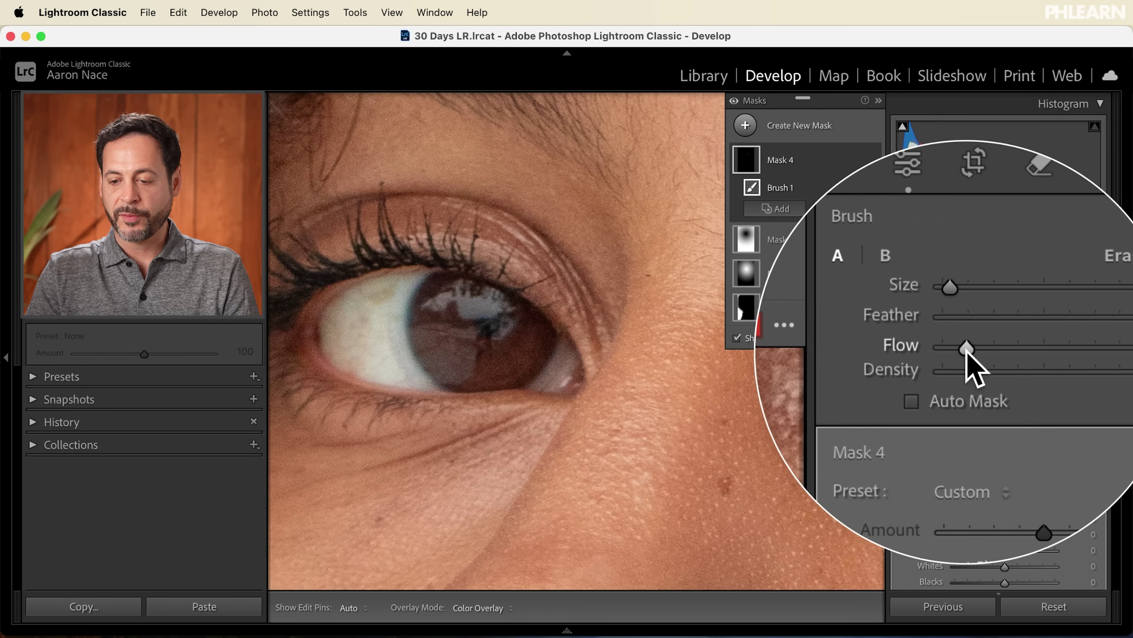
{"action": "key", "text": "h"}
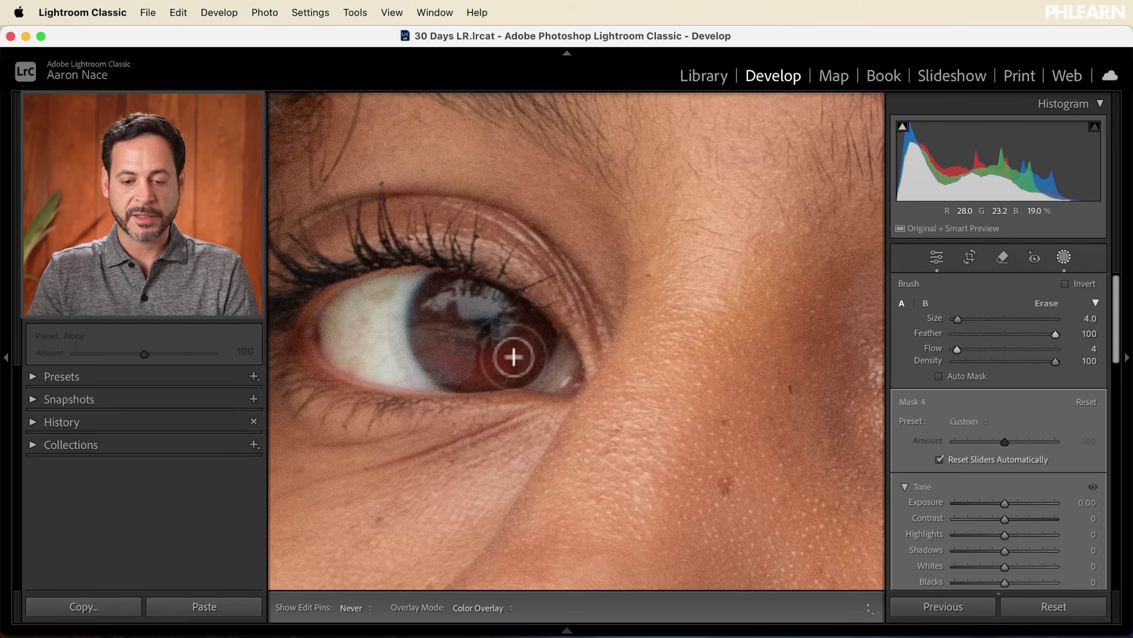
- Raise the brush Flow to 65 and paint a stronger mask over the lower part of the same iris
{"action": "key", "text": "h"}
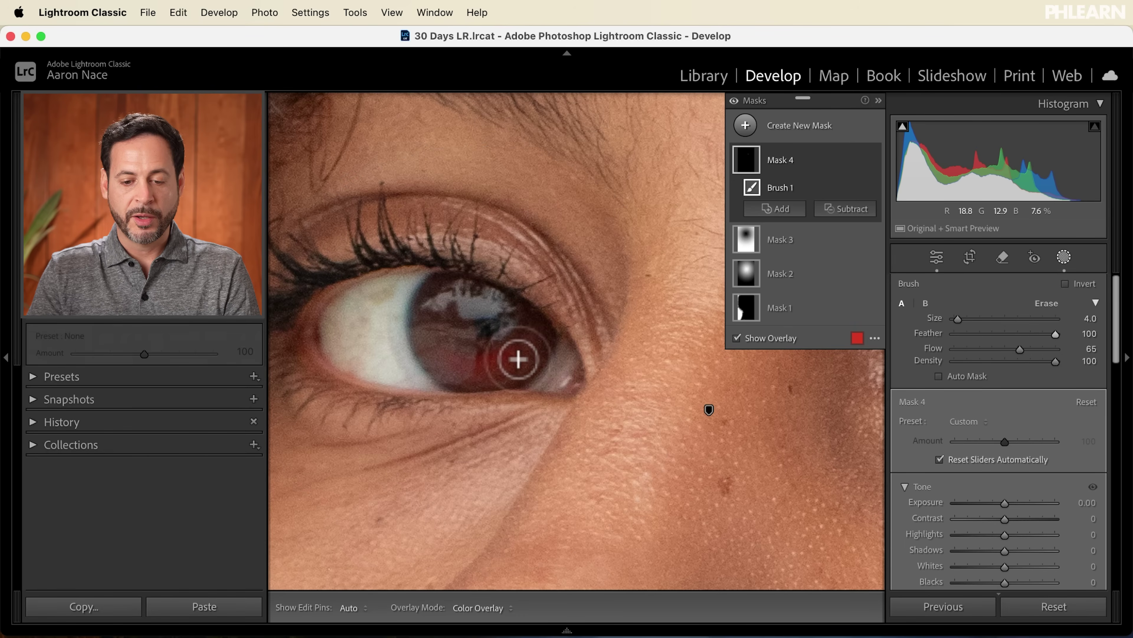
{"action": "key", "text": "h"}
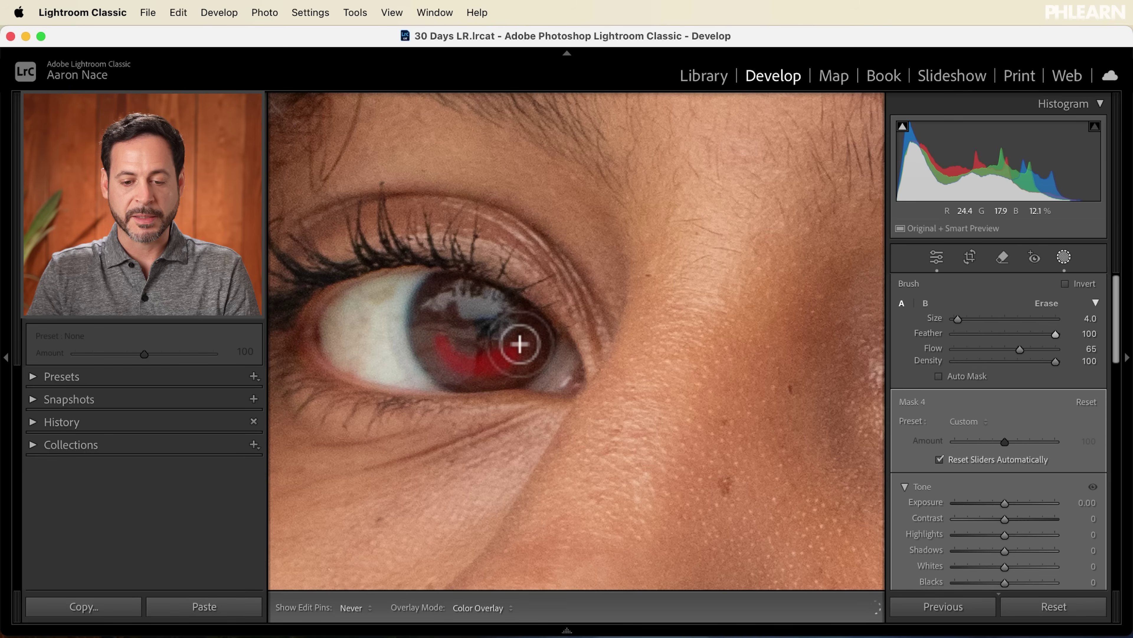
{"action": "key", "text": "h"}
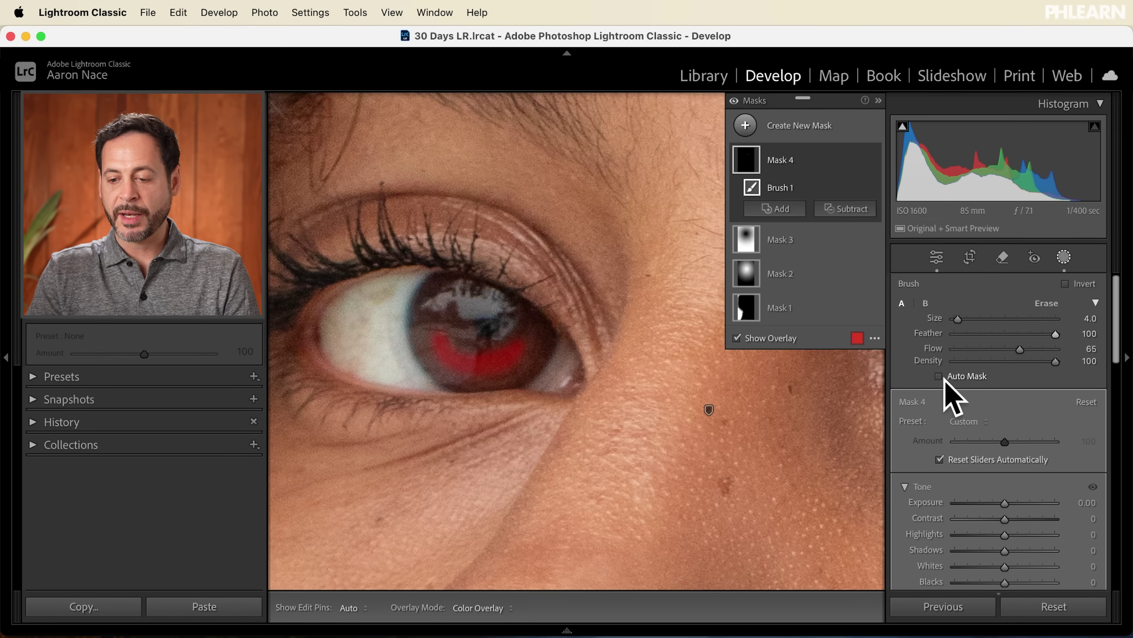
- Set the brush Flow to 28 and Size to 5.0, and build up the mask across the right eye's lower iris
{"action": "left_click_drag", "start_coordinate": [985, 348], "coordinate": [981, 348]}
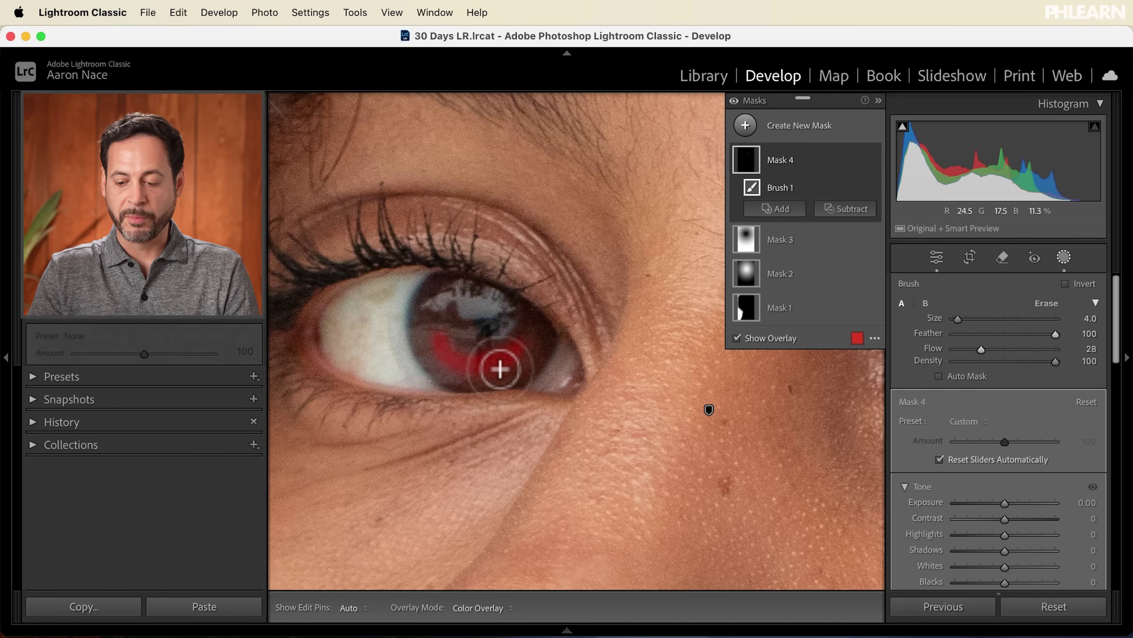
{"action": "key", "text": "h"}
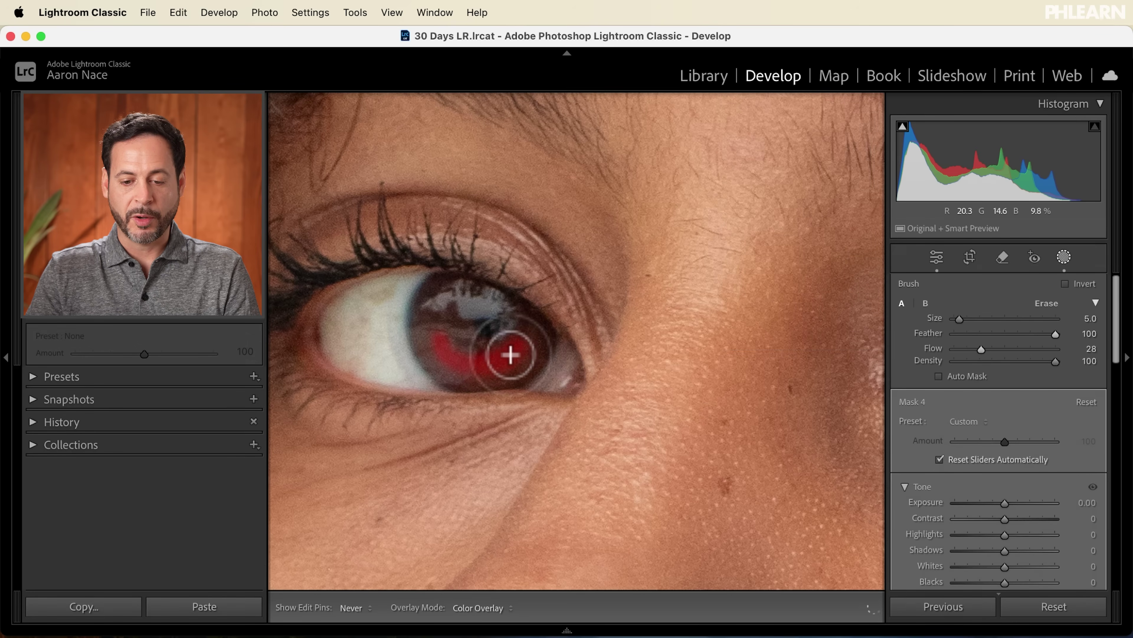
{"action": "mouse_move", "coordinate": [447, 355]}
{"action": "left_mouse_down"}
{"action": "mouse_move", "coordinate": [442, 332]}
{"action": "mouse_move", "coordinate": [431, 329]}
{"action": "mouse_move", "coordinate": [435, 355]}
{"action": "mouse_move", "coordinate": [475, 375]}
{"action": "mouse_move", "coordinate": [504, 373]}
{"action": "mouse_move", "coordinate": [540, 341]}
{"action": "mouse_move", "coordinate": [535, 332]}
{"action": "mouse_move", "coordinate": [505, 365]}
{"action": "mouse_move", "coordinate": [451, 346]}
{"action": "left_mouse_up"}
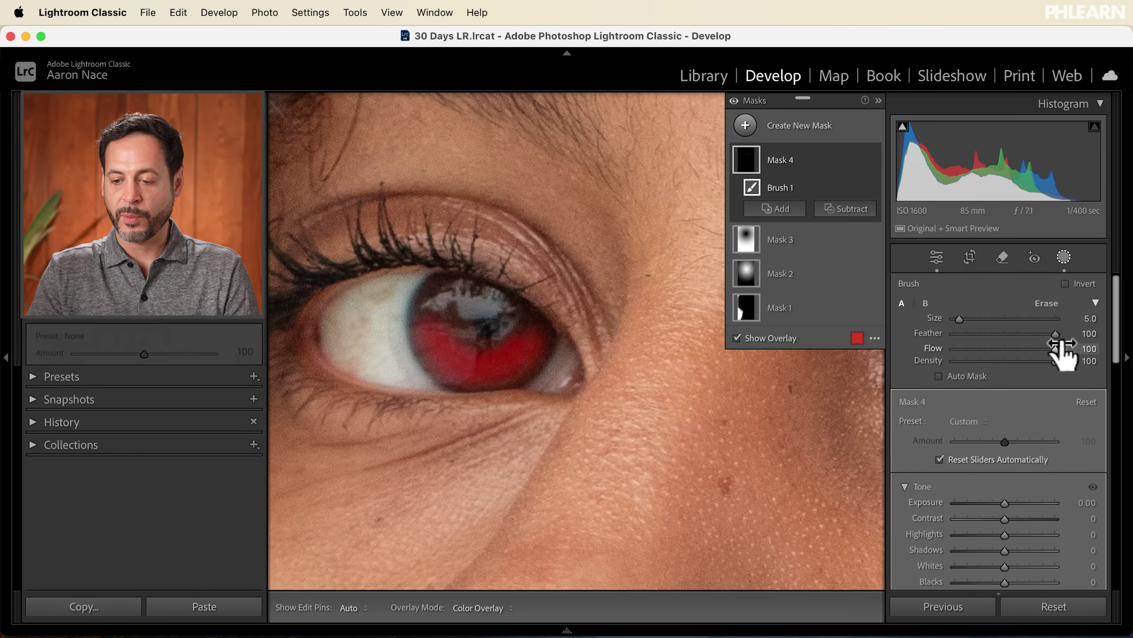
- Try brush strokes on the skin beside the nose at Flow 100 with Density 100 and 21, undo them, and restore Density to 100
{"action": "mouse_move", "coordinate": [547, 471]}
{"action": "left_mouse_down"}
{"action": "mouse_move", "coordinate": [635, 412]}
{"action": "mouse_move", "coordinate": [596, 433]}
{"action": "left_mouse_up"}
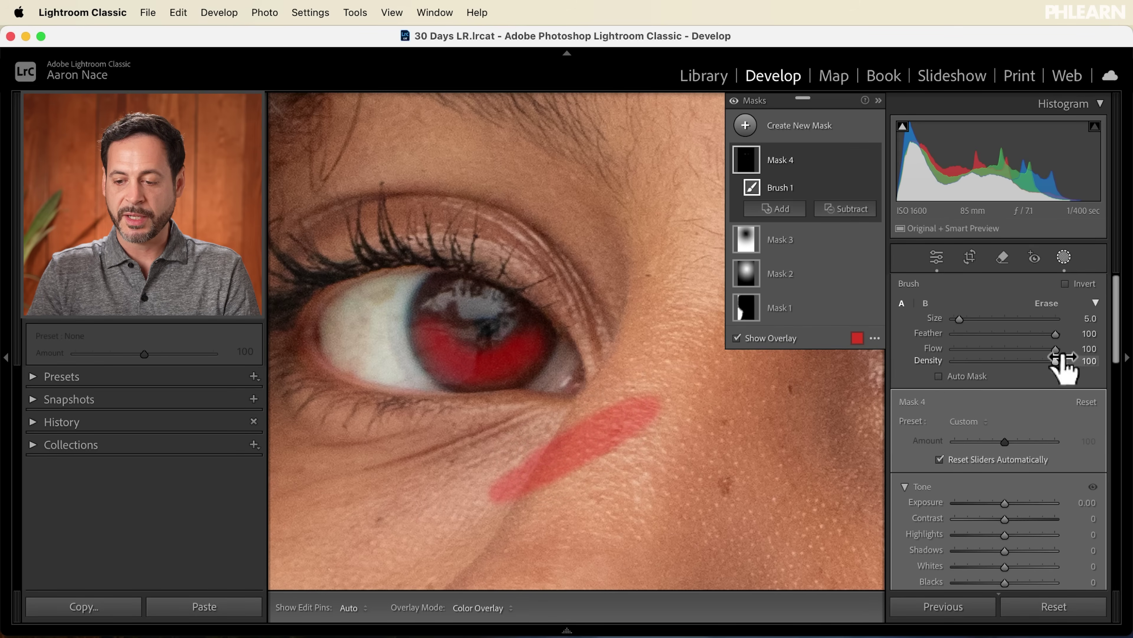
{"action": "left_click_drag", "start_coordinate": [1052, 361], "coordinate": [873, 362]}
{"action": "mouse_move", "coordinate": [643, 353]}
{"action": "left_mouse_down"}
{"action": "mouse_move", "coordinate": [678, 338]}
{"action": "mouse_move", "coordinate": [646, 361]}
{"action": "left_mouse_up"}
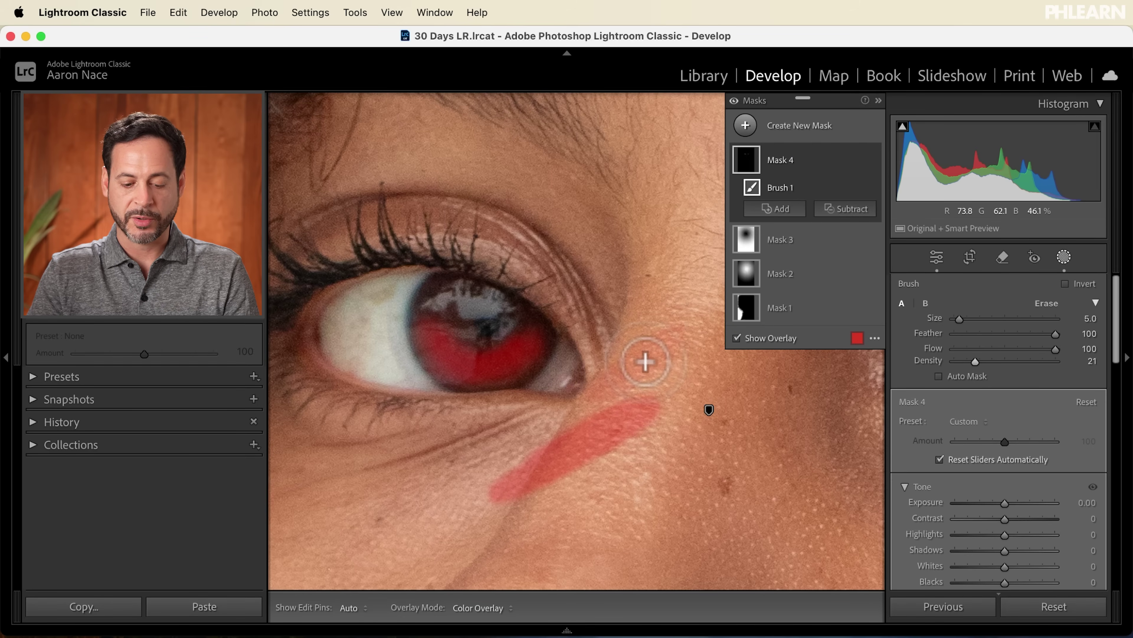
{"action": "key", "text": "super+z"}
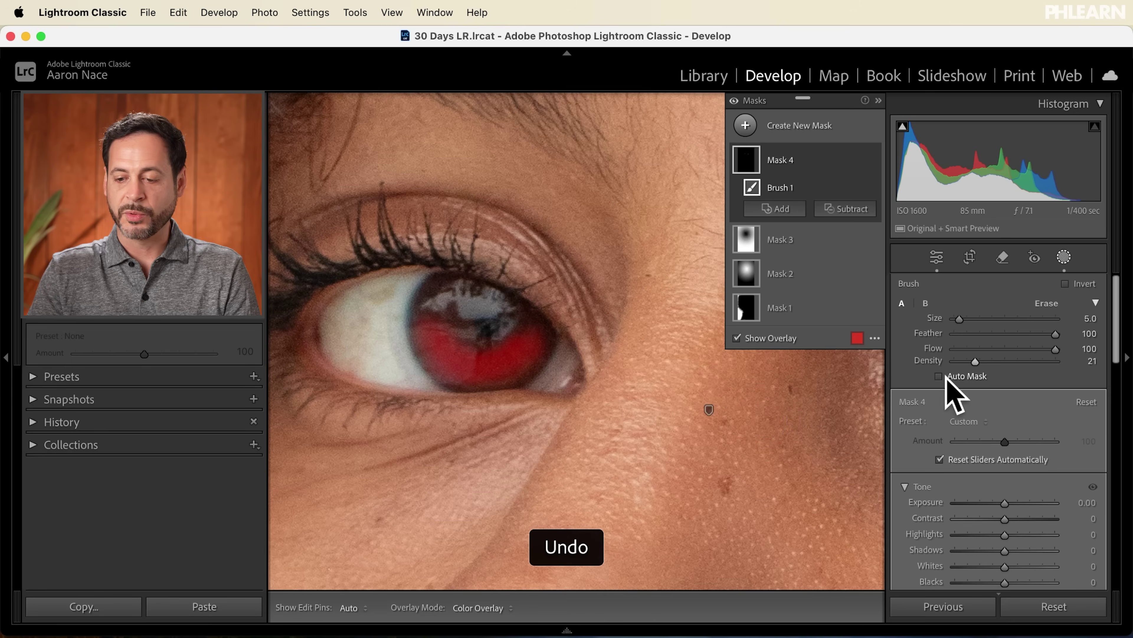
{"action": "left_click_drag", "start_coordinate": [968, 364], "coordinate": [1013, 360]}
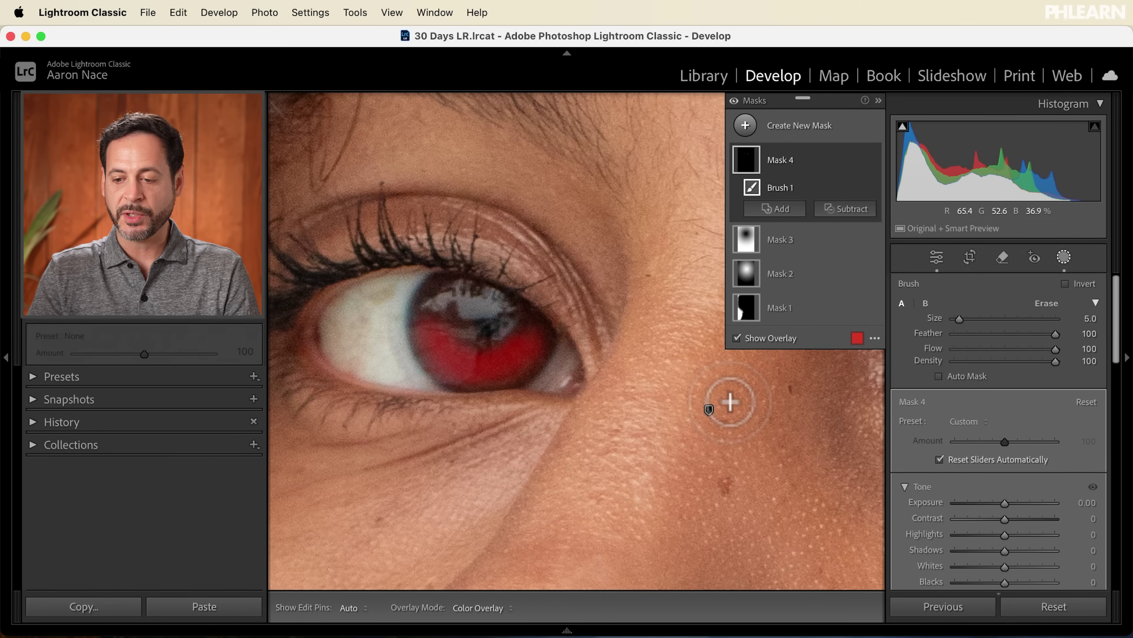
- Brighten and warm the masked irises with Exposure 1.01 and Temp 15
{"action": "key", "text": "super+minus"}
{"action": "left_click_drag", "start_coordinate": [652, 475], "coordinate": [602, 468]}
{"action": "key", "text": "super+minus"}
{"action": "left_click_drag", "start_coordinate": [676, 476], "coordinate": [665, 472]}
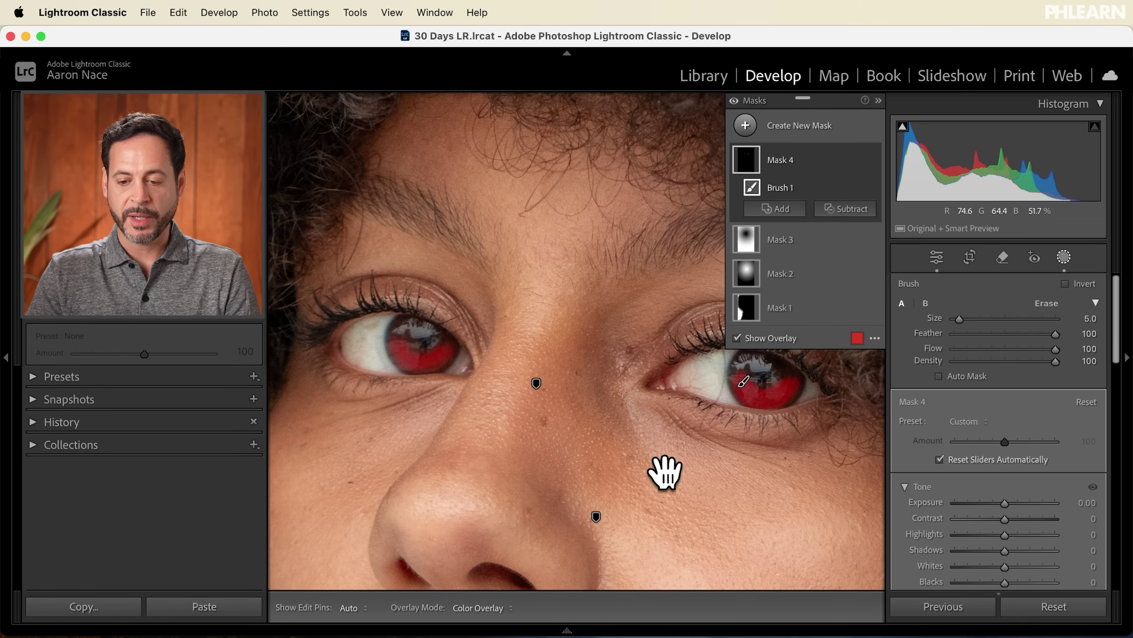
{"action": "scroll", "coordinate": [955, 381], "scroll_direction": "down", "scroll_amount": 1}
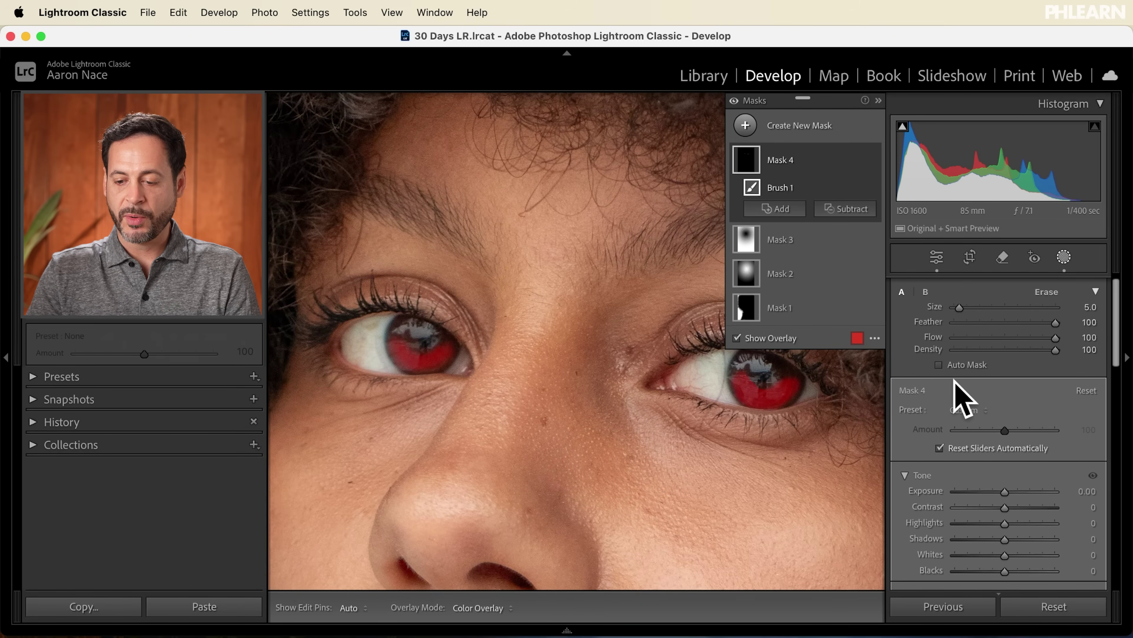
{"action": "left_click_drag", "start_coordinate": [1006, 489], "coordinate": [1025, 485]}
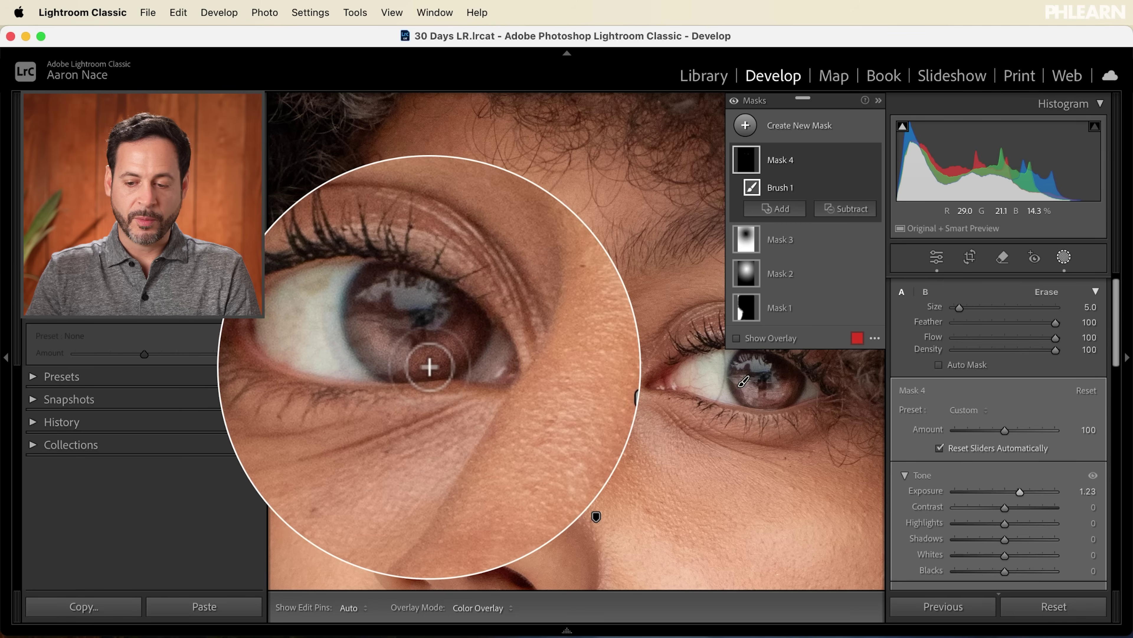
{"action": "scroll", "coordinate": [1037, 507], "scroll_direction": "down", "scroll_amount": 3}
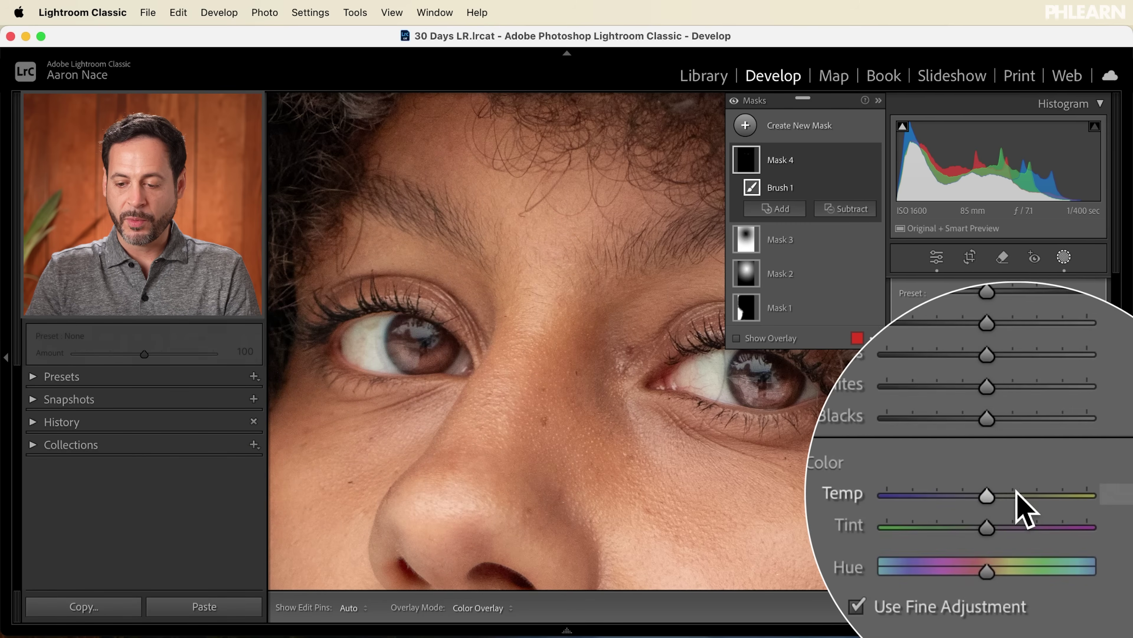
{"action": "left_click_drag", "start_coordinate": [1005, 490], "coordinate": [1011, 491]}
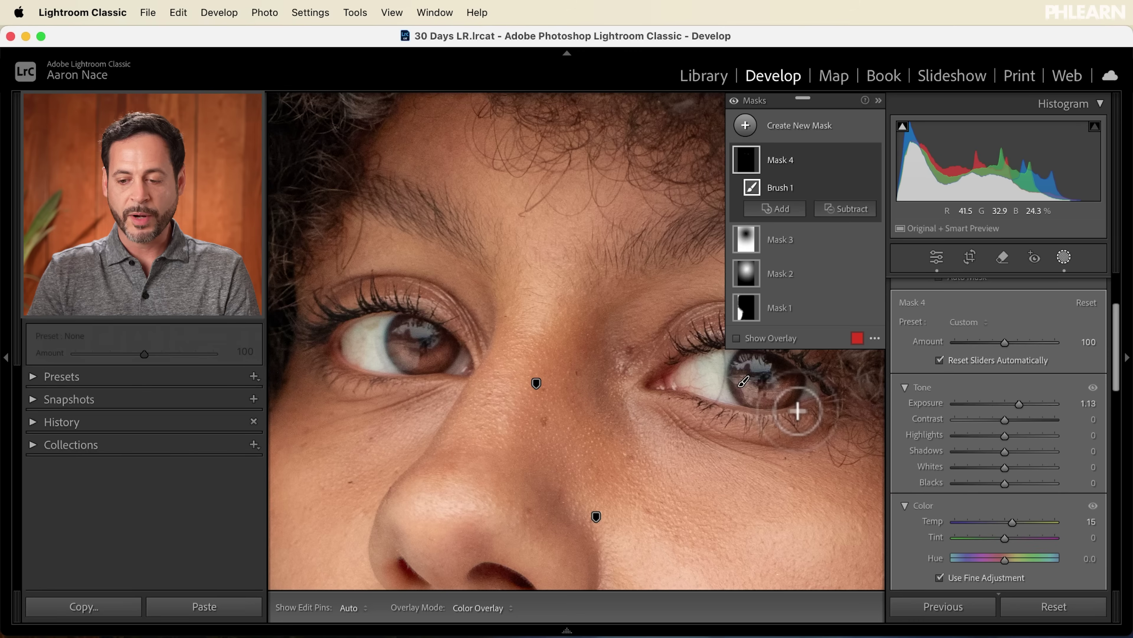
{"action": "left_click_drag", "start_coordinate": [1020, 404], "coordinate": [1020, 404]}
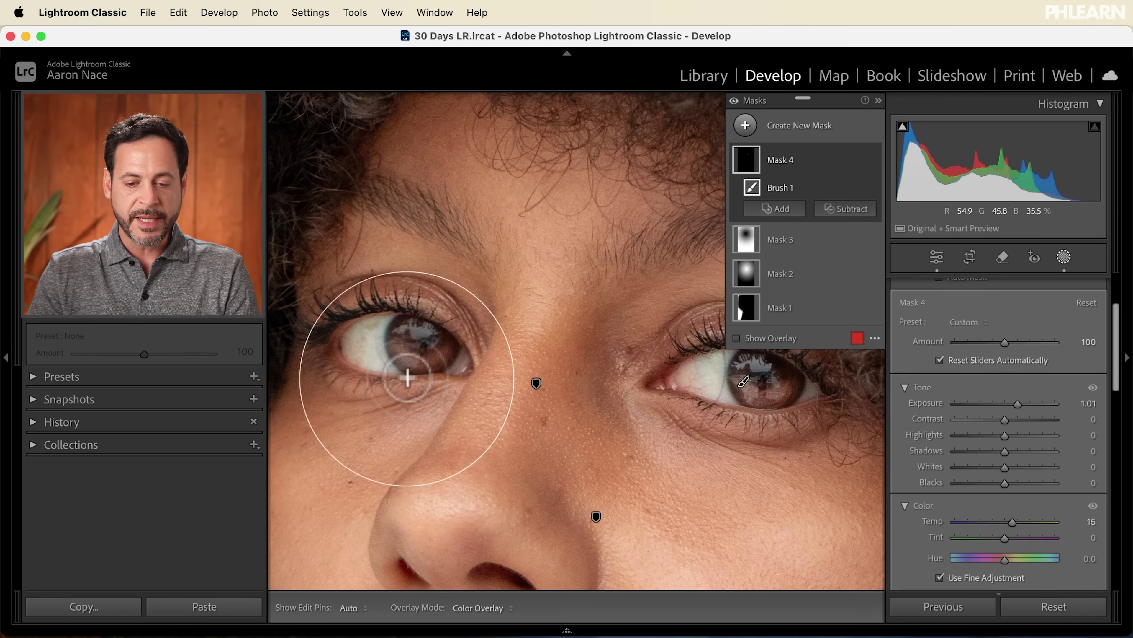
- Set the brush Flow to 21 and softly extend the mask toward the edges of the subject's right iris
{"action": "key", "text": "super+equal"}
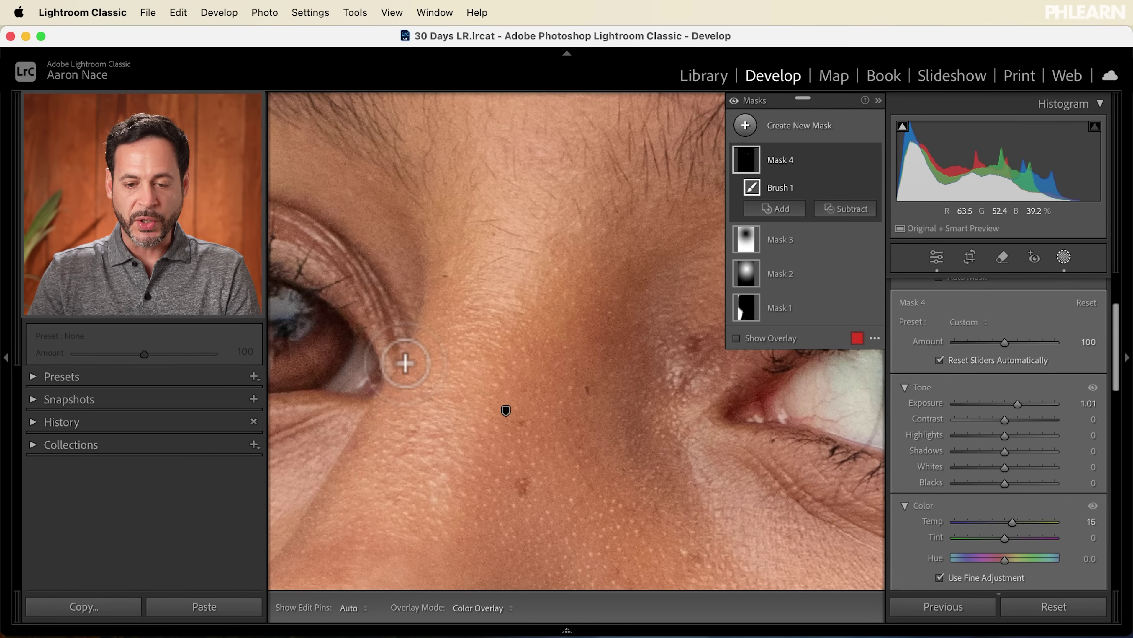
{"action": "left_click_drag", "start_coordinate": [404, 362], "coordinate": [567, 345]}
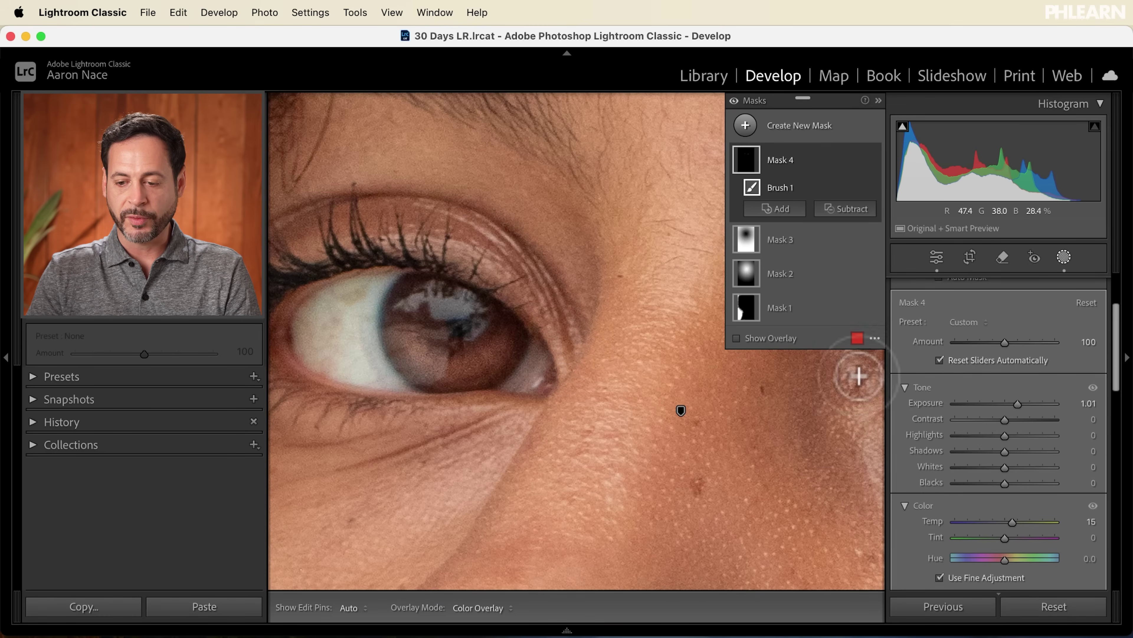
{"action": "scroll", "coordinate": [982, 375], "scroll_direction": "up", "scroll_amount": 3}
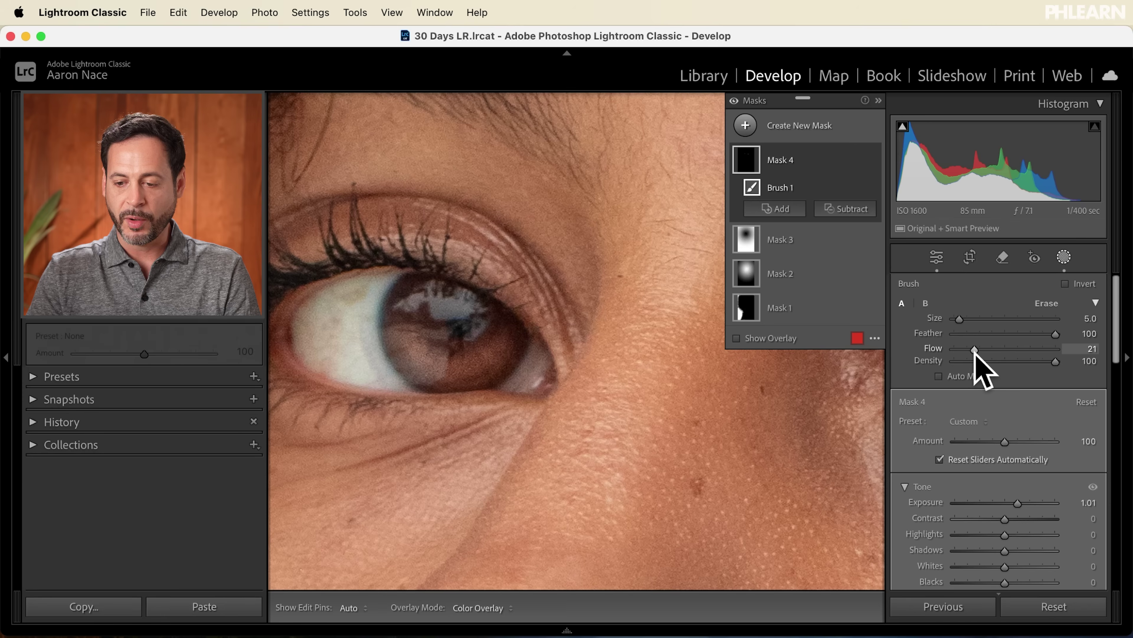
{"action": "key", "text": "h"}
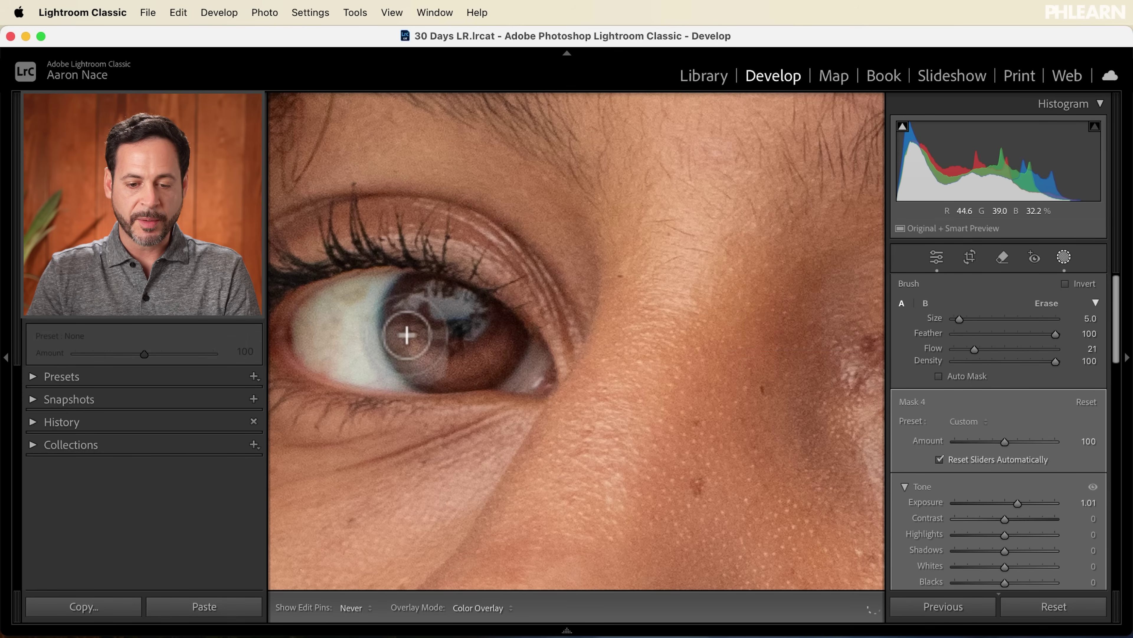
{"action": "key", "text": "h"}
- Paint softly over the subject's left iris at Flow 21, checking the brush's Erase mode along the way
{"action": "mouse_move", "coordinate": [837, 387]}
{"action": "left_mouse_down"}
{"action": "mouse_move", "coordinate": [716, 446]}
{"action": "mouse_move", "coordinate": [347, 420]}
{"action": "mouse_move", "coordinate": [650, 463]}
{"action": "mouse_move", "coordinate": [530, 358]}
{"action": "left_mouse_up"}
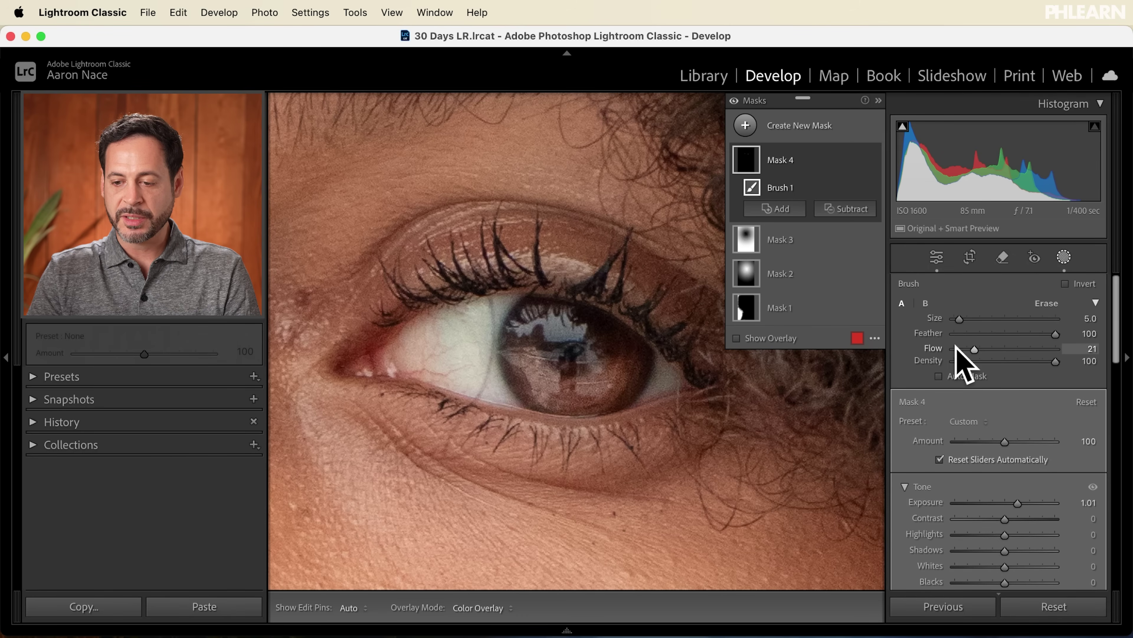
{"action": "key", "text": "alt"}
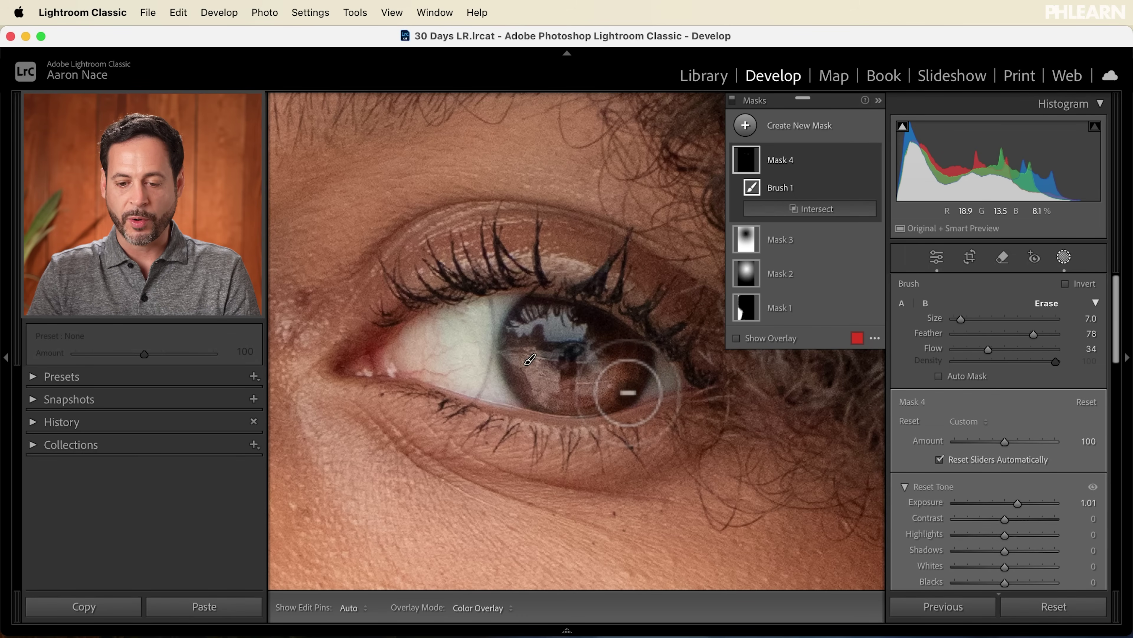
{"action": "key", "text": "alt"}
{"action": "key", "text": "alt"}
{"action": "key", "text": "alt"}
{"action": "key", "text": "alt"}
{"action": "key", "text": "alt"}
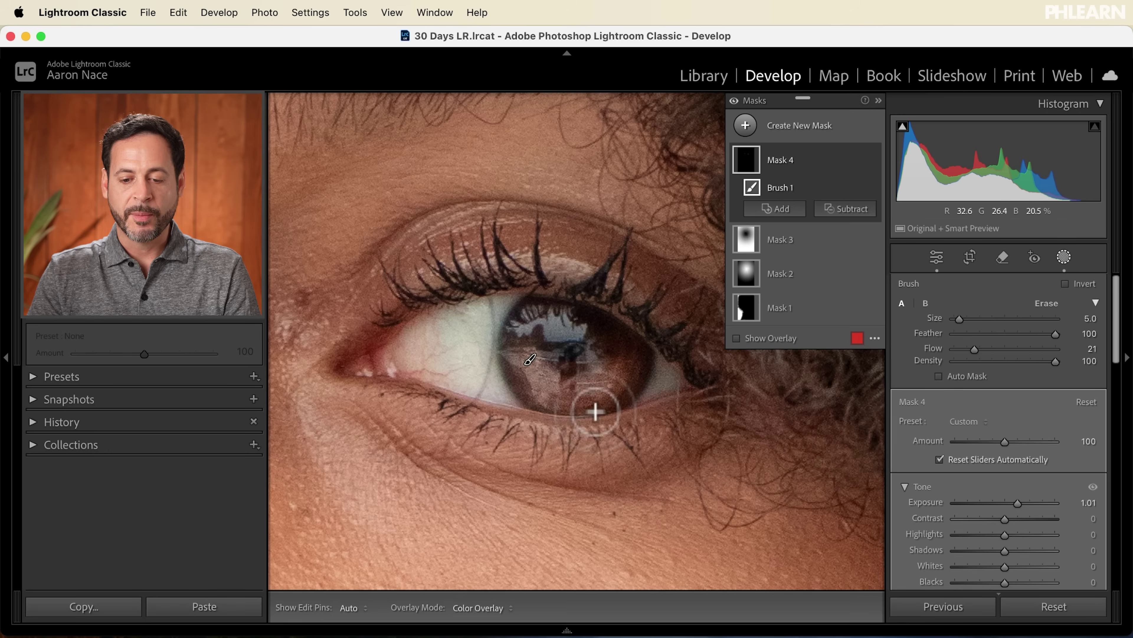
{"action": "left_click_drag", "start_coordinate": [588, 382], "coordinate": [589, 392]}
{"action": "key", "text": "h"}
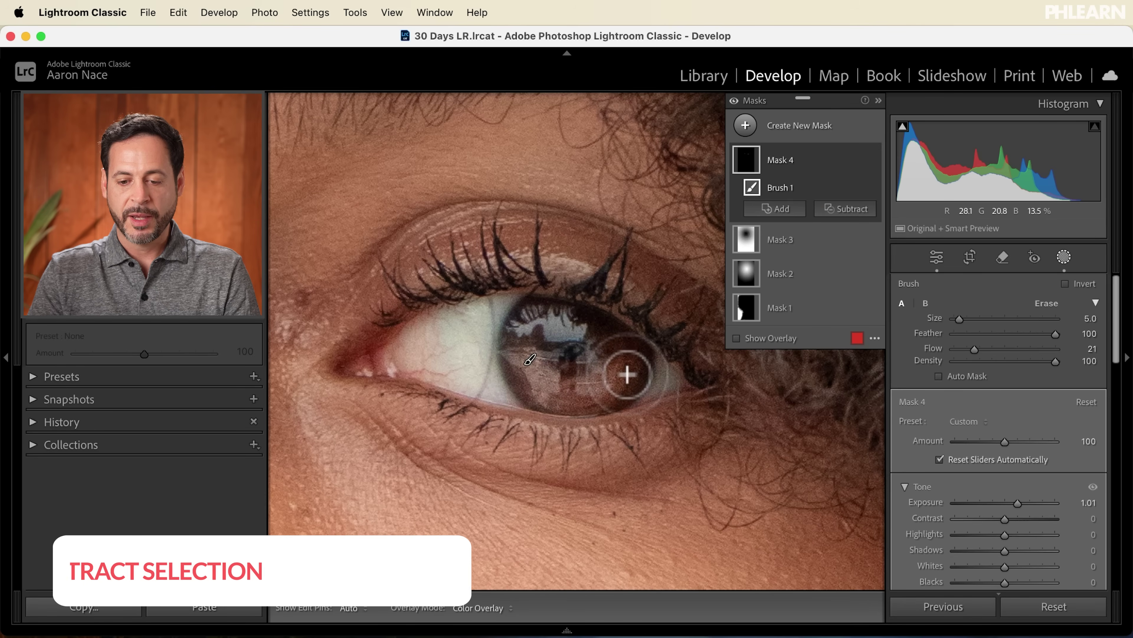
- Erase mask spill along the lower lid and over the pupil of the subject's left eye, using Size 7.0, Feather 78 and Flow 34
{"action": "key", "text": "alt"}
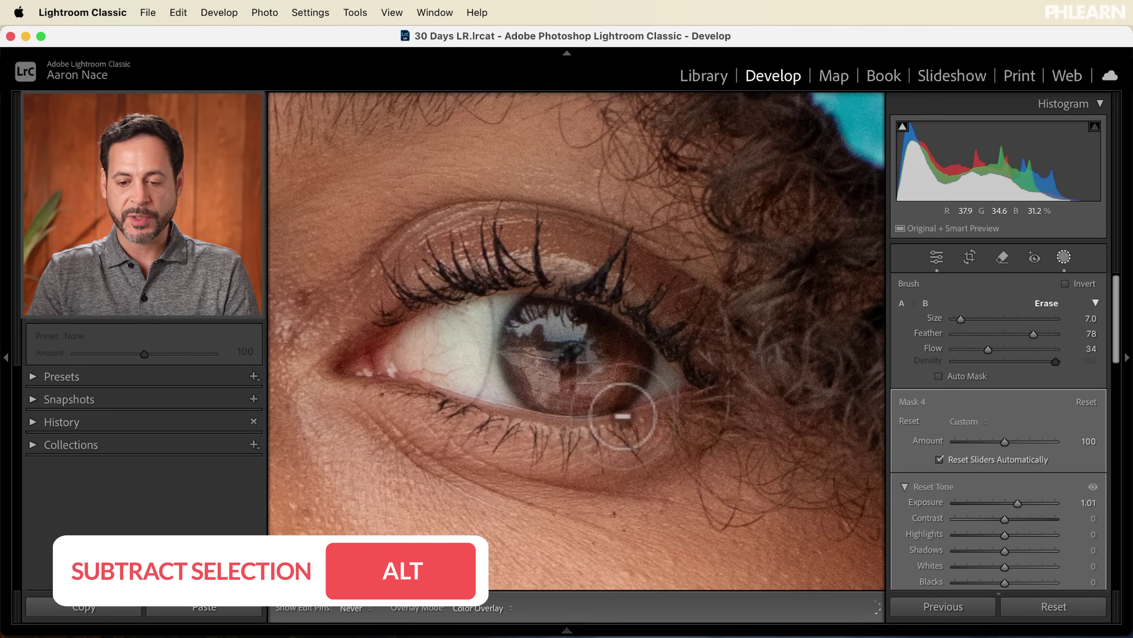
{"action": "key", "text": "h"}
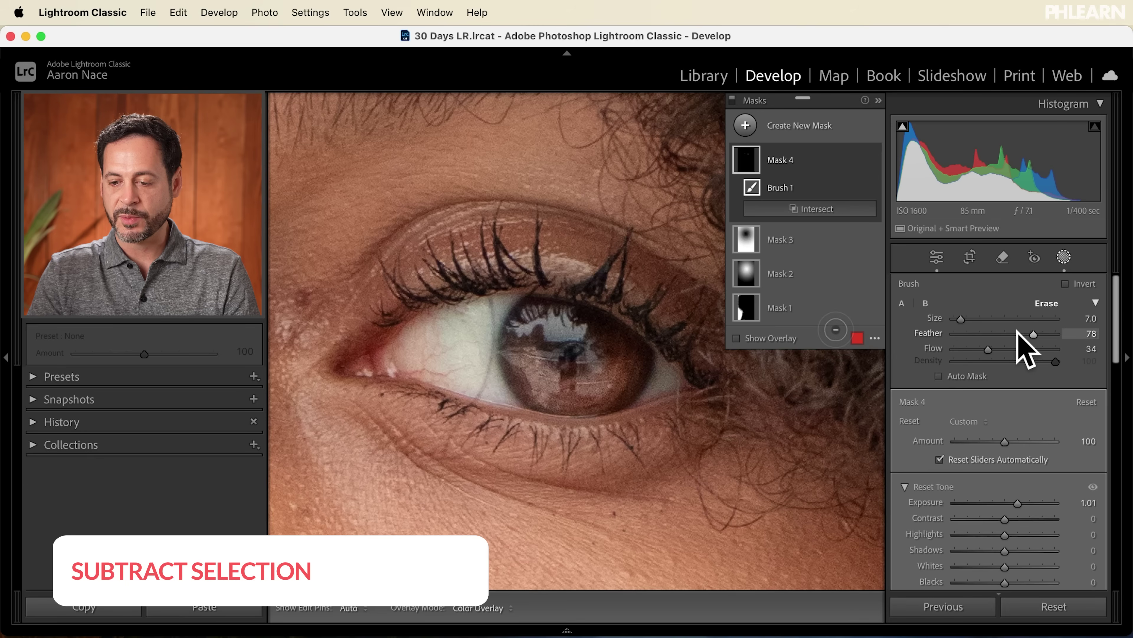
{"action": "mouse_move", "coordinate": [620, 438]}
{"action": "left_mouse_down"}
{"action": "mouse_move", "coordinate": [552, 435]}
{"action": "mouse_move", "coordinate": [612, 438]}
{"action": "mouse_move", "coordinate": [632, 416]}
{"action": "mouse_move", "coordinate": [561, 434]}
{"action": "left_mouse_up"}
{"action": "key", "text": "h"}
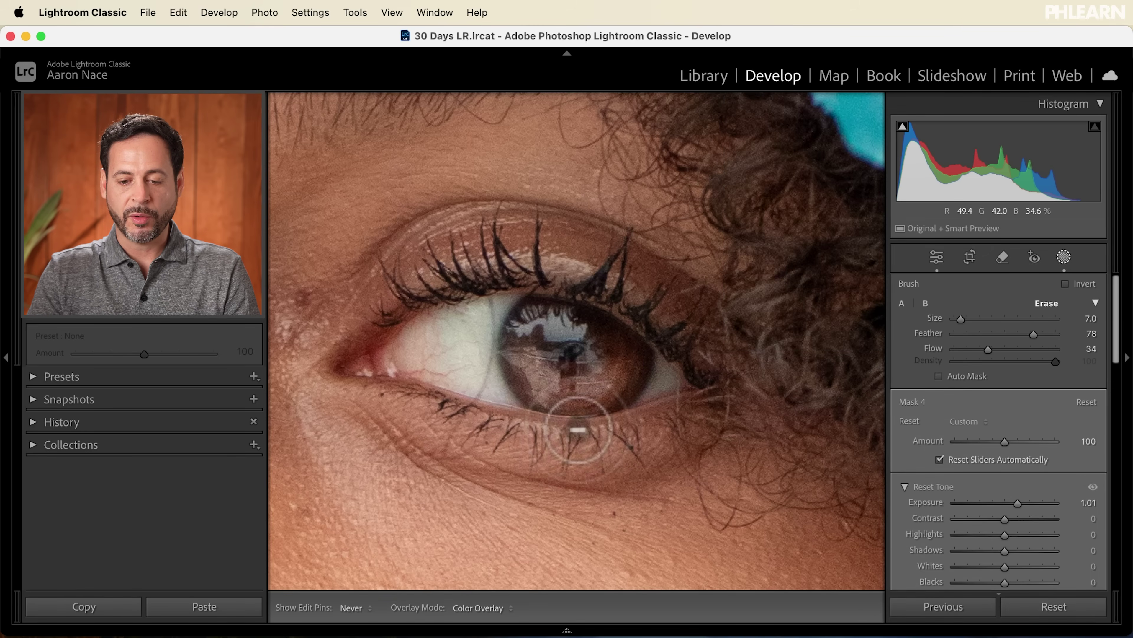
{"action": "mouse_move", "coordinate": [482, 334]}
{"action": "left_mouse_down"}
{"action": "mouse_move", "coordinate": [525, 327]}
{"action": "mouse_move", "coordinate": [513, 358]}
{"action": "mouse_move", "coordinate": [548, 335]}
{"action": "mouse_move", "coordinate": [576, 353]}
{"action": "mouse_move", "coordinate": [570, 363]}
{"action": "mouse_move", "coordinate": [600, 337]}
{"action": "mouse_move", "coordinate": [553, 357]}
{"action": "left_mouse_up"}
{"action": "key", "text": "h"}
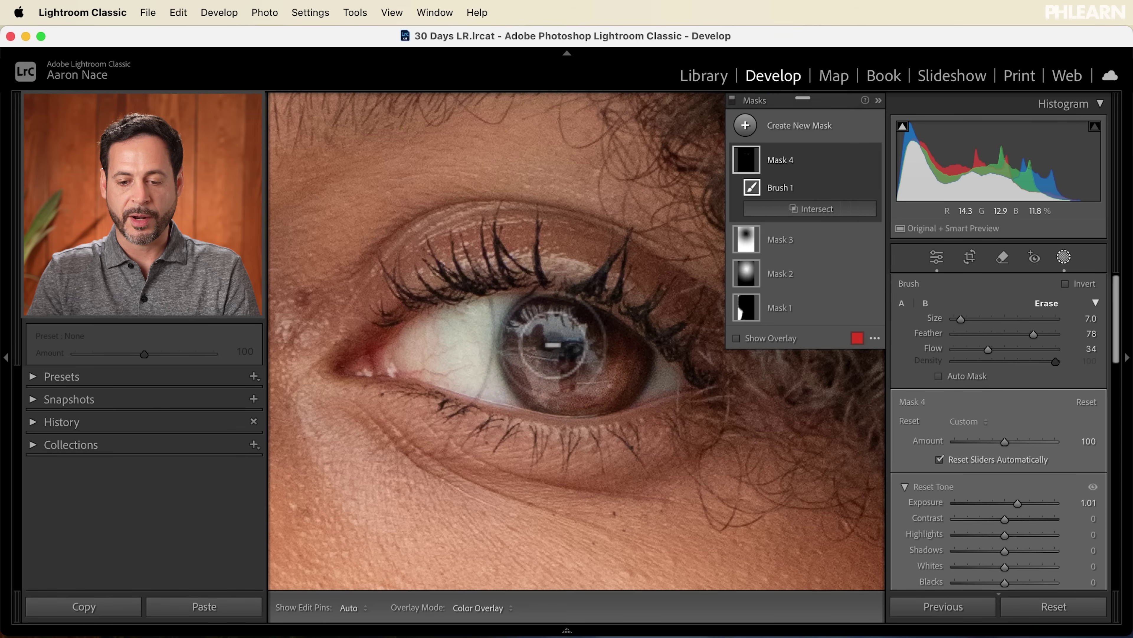
- Erase excess mask from the pupil and inner iris edge of the subject's right eye, and review both eyes together
{"action": "left_click_drag", "start_coordinate": [388, 401], "coordinate": [804, 469]}
{"action": "left_click_drag", "start_coordinate": [561, 405], "coordinate": [587, 405]}
{"action": "mouse_move", "coordinate": [407, 355]}
{"action": "left_mouse_down"}
{"action": "mouse_move", "coordinate": [435, 355]}
{"action": "mouse_move", "coordinate": [367, 324]}
{"action": "mouse_move", "coordinate": [362, 354]}
{"action": "mouse_move", "coordinate": [405, 359]}
{"action": "mouse_move", "coordinate": [417, 334]}
{"action": "mouse_move", "coordinate": [378, 338]}
{"action": "mouse_move", "coordinate": [374, 361]}
{"action": "mouse_move", "coordinate": [400, 350]}
{"action": "mouse_move", "coordinate": [443, 397]}
{"action": "mouse_move", "coordinate": [455, 339]}
{"action": "mouse_move", "coordinate": [432, 425]}
{"action": "mouse_move", "coordinate": [365, 429]}
{"action": "mouse_move", "coordinate": [344, 385]}
{"action": "mouse_move", "coordinate": [354, 372]}
{"action": "mouse_move", "coordinate": [347, 337]}
{"action": "mouse_move", "coordinate": [342, 382]}
{"action": "mouse_move", "coordinate": [433, 397]}
{"action": "mouse_move", "coordinate": [391, 416]}
{"action": "left_mouse_up"}
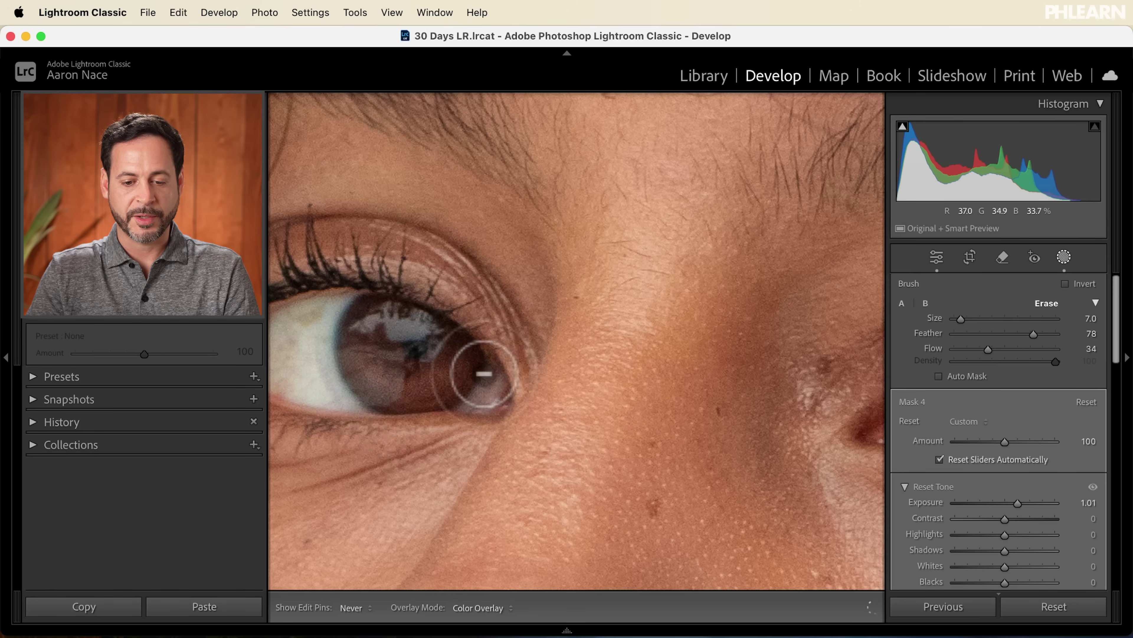
{"action": "left_click_drag", "start_coordinate": [469, 341], "coordinate": [468, 369]}
{"action": "left_click", "coordinate": [468, 368]}
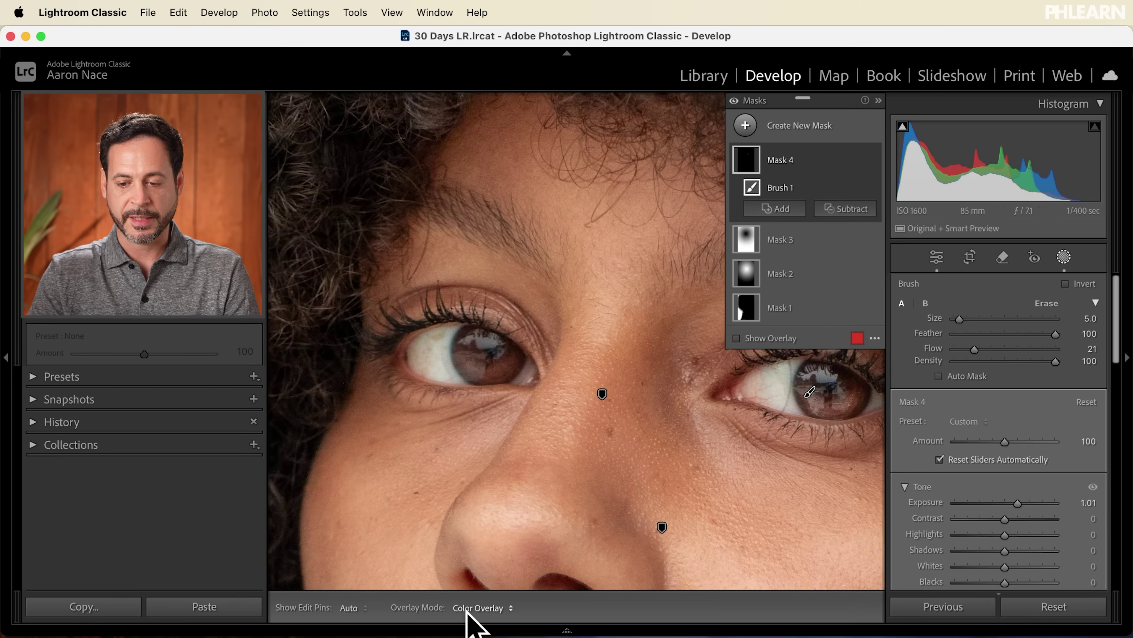
{"action": "left_click_drag", "start_coordinate": [631, 506], "coordinate": [511, 493]}
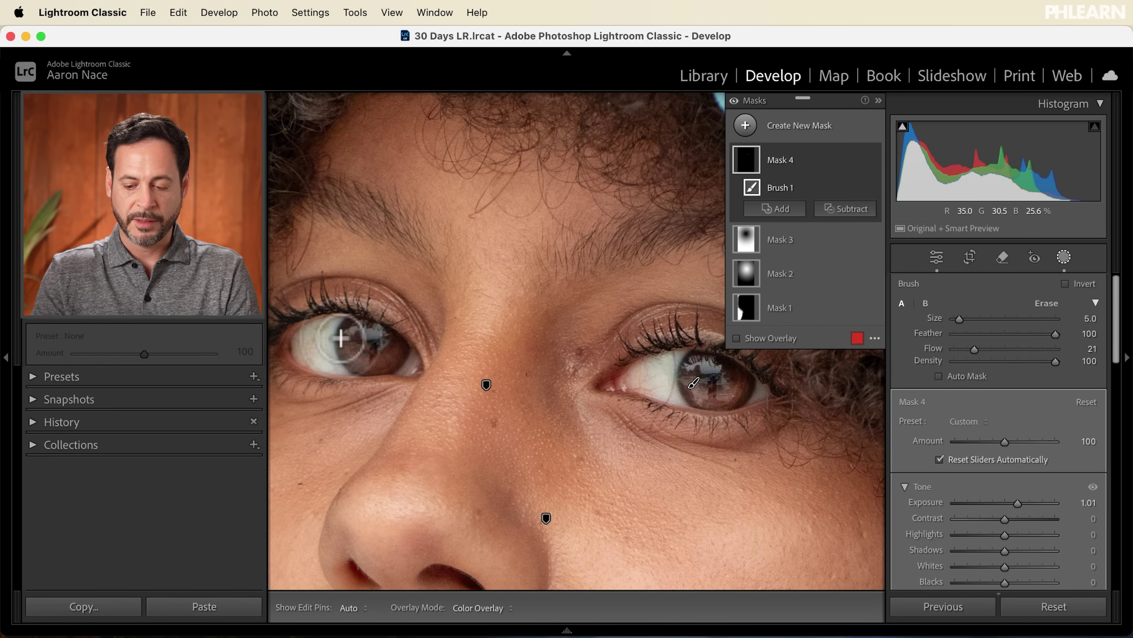
{"action": "key", "text": "equal"}
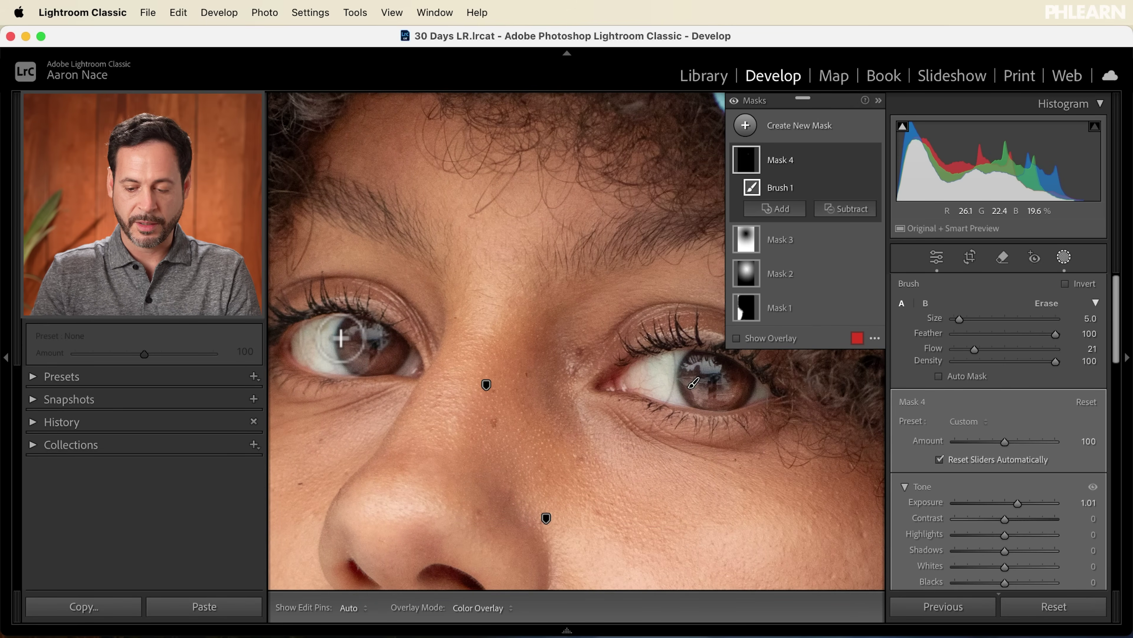
- Reduce the brush Size to 4.0 and touch up the mask over the subject's right iris with soft strokes
{"action": "key", "text": "super+equal"}
{"action": "left_click_drag", "start_coordinate": [336, 336], "coordinate": [647, 357]}
{"action": "left_click_drag", "start_coordinate": [519, 377], "coordinate": [505, 388]}
{"action": "key", "text": "bracketleft"}
{"action": "left_click_drag", "start_coordinate": [470, 446], "coordinate": [499, 384]}
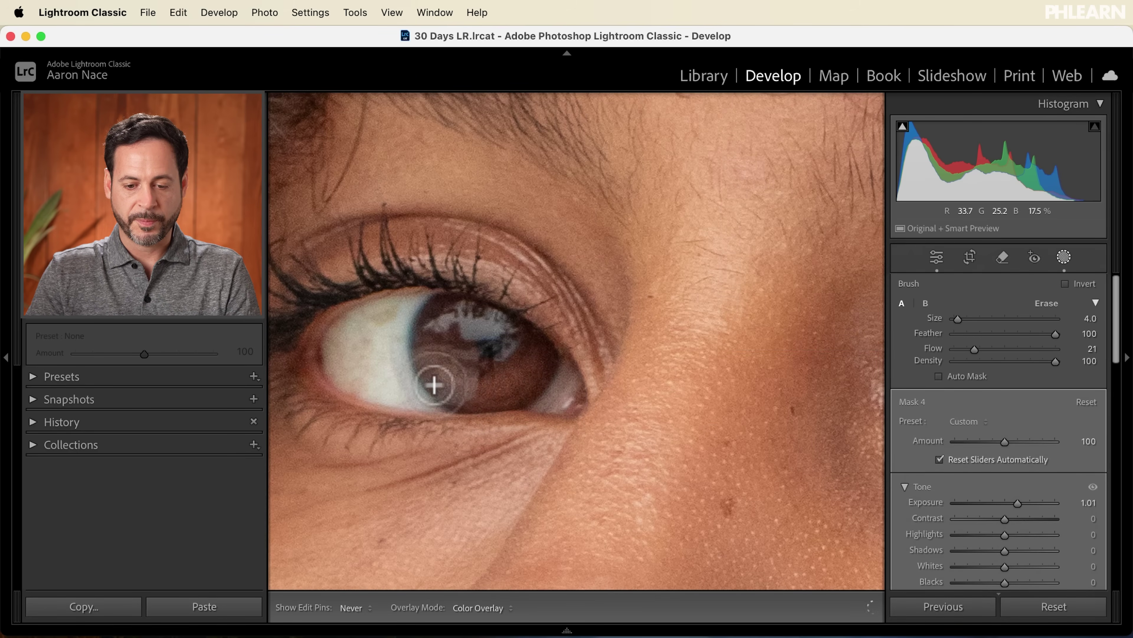
{"action": "key", "text": "super+minus"}
{"action": "left_click_drag", "start_coordinate": [632, 446], "coordinate": [564, 444]}
{"action": "mouse_move", "coordinate": [472, 363]}
{"action": "left_mouse_down"}
{"action": "mouse_move", "coordinate": [453, 356]}
{"action": "mouse_move", "coordinate": [468, 366]}
{"action": "left_mouse_up"}
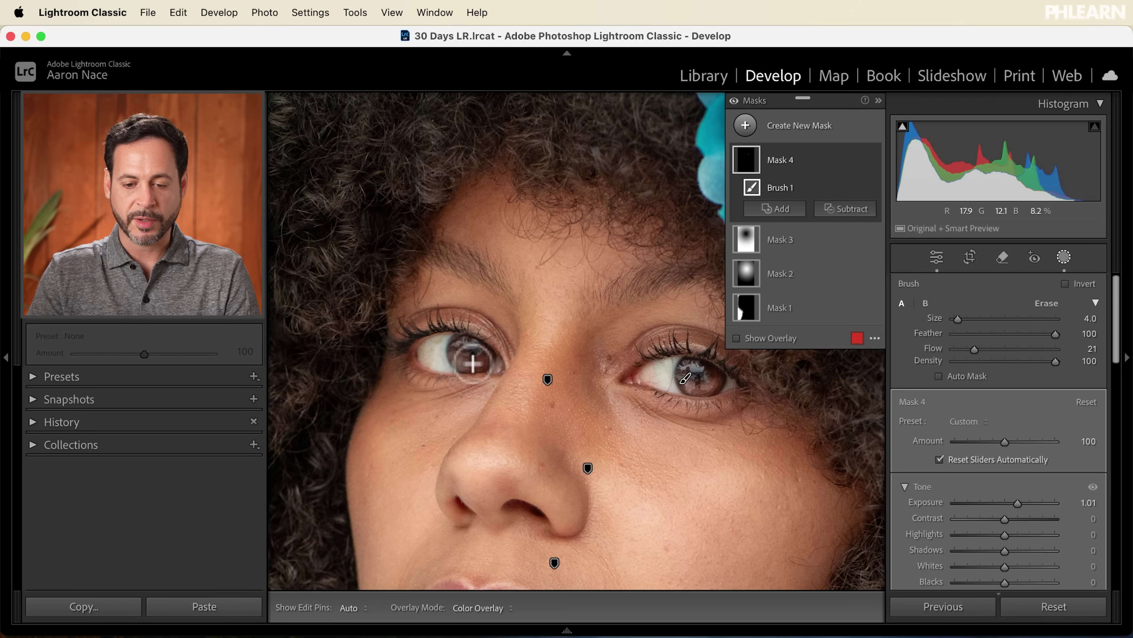
{"action": "key", "text": "h"}
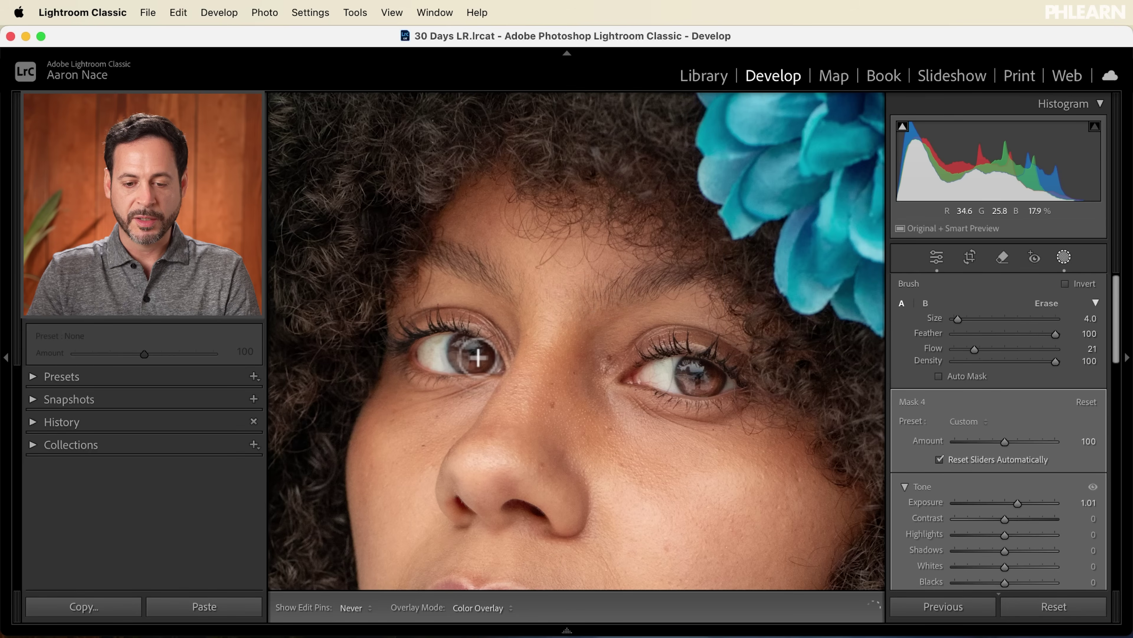
{"action": "key", "text": "h"}
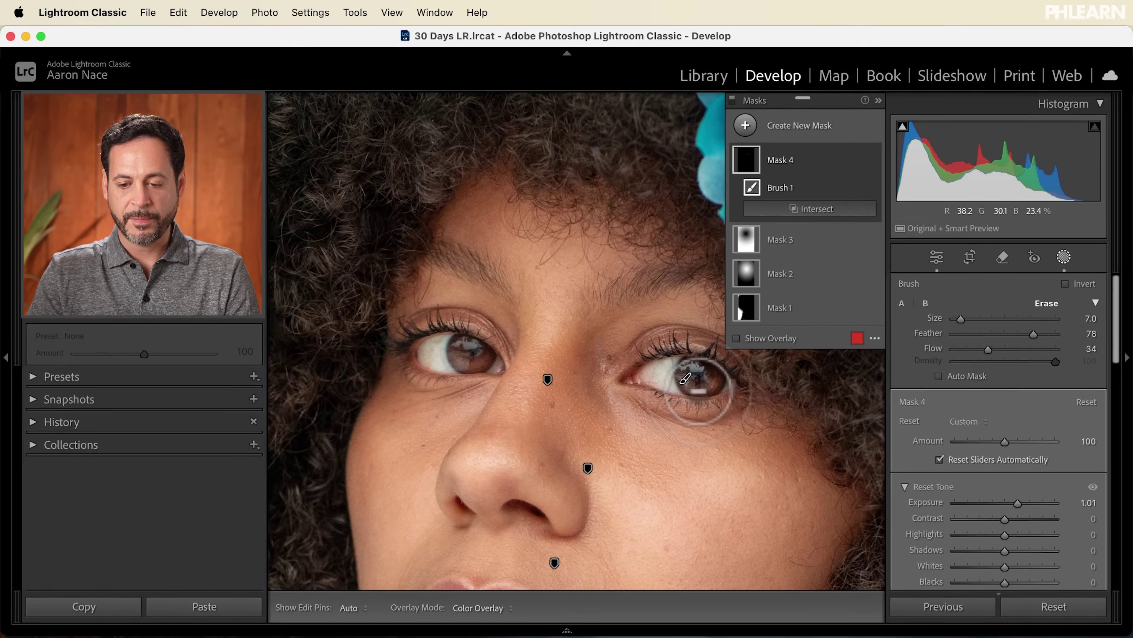
- Erase mask spill around the subject's left iris at Size 7.0, Feather 78 and Flow 34, and compare Mask 4 on and off
{"action": "key", "text": "h"}
{"action": "key", "text": "alt"}
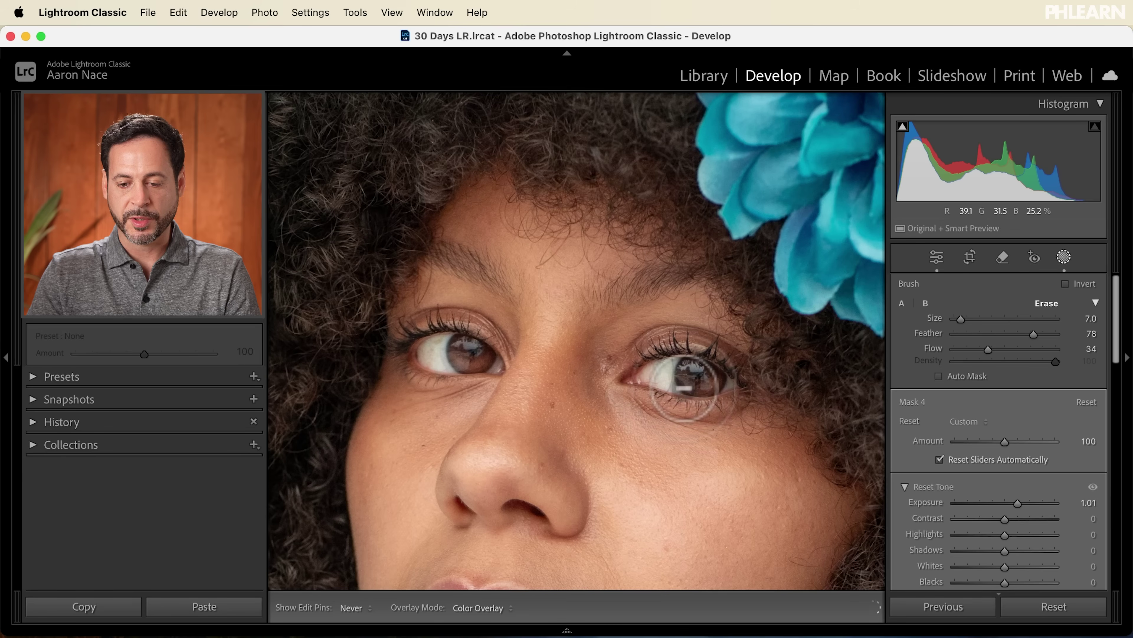
{"action": "key", "text": "h"}
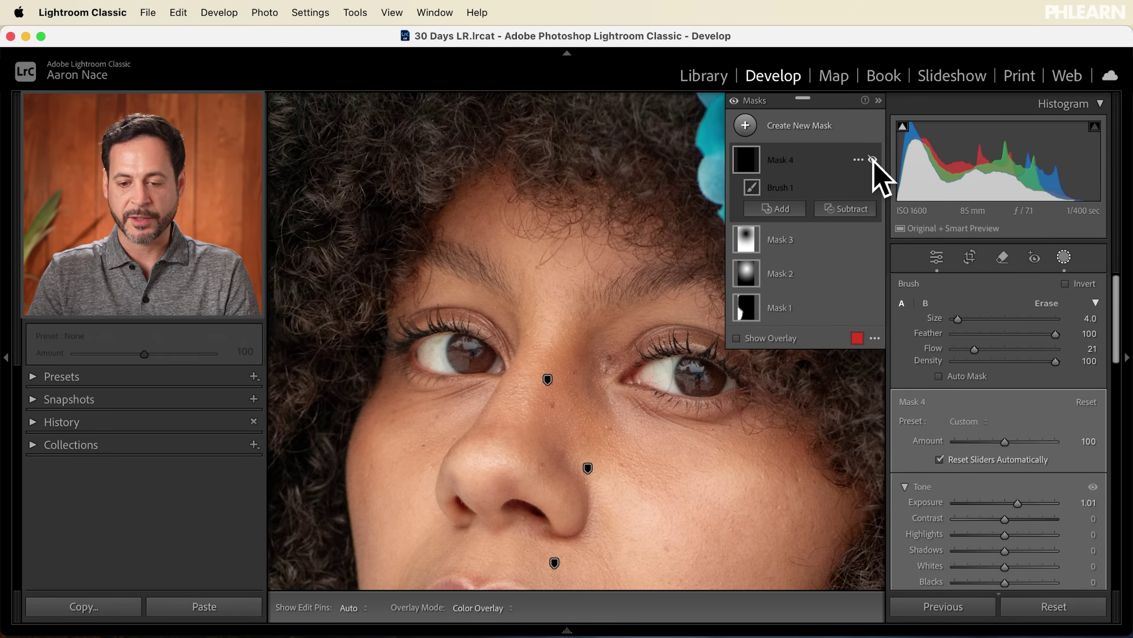
- Create a new brush mask and set the brush Flow to 64, framing the subject's left eye
{"action": "left_click_drag", "start_coordinate": [758, 430], "coordinate": [701, 410]}
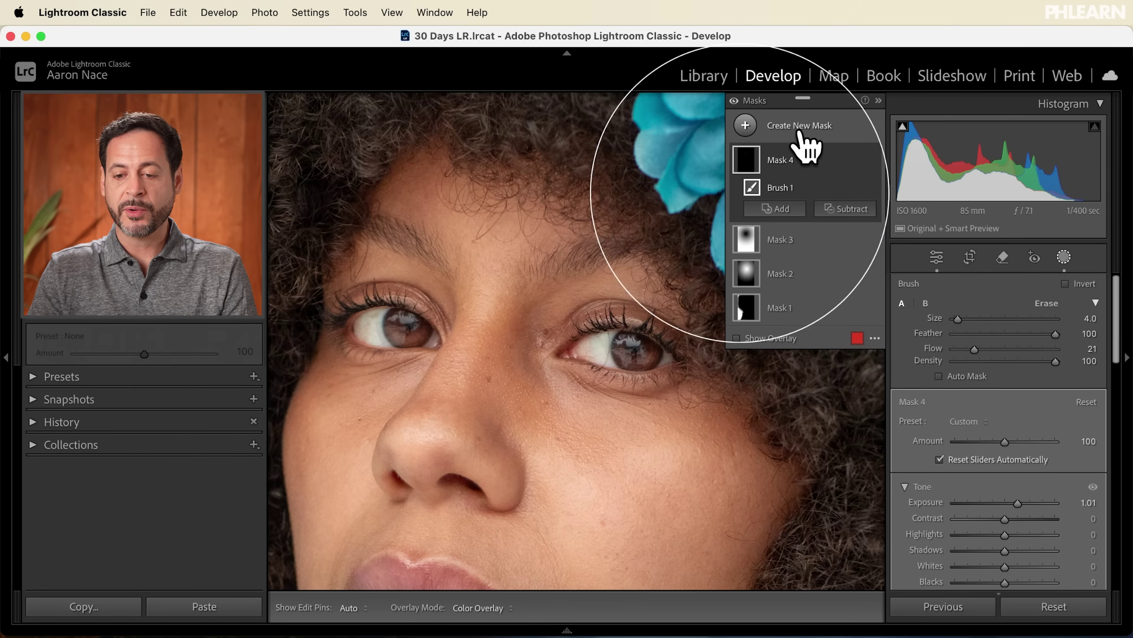
{"action": "left_click", "coordinate": [785, 120]}
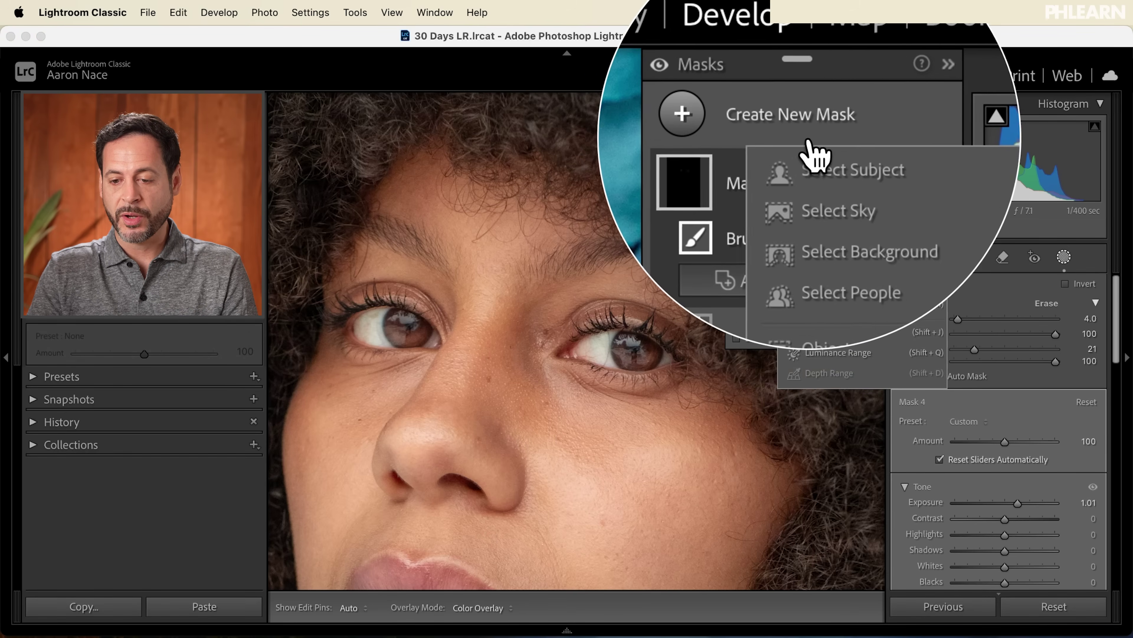
{"action": "left_click", "coordinate": [825, 265]}
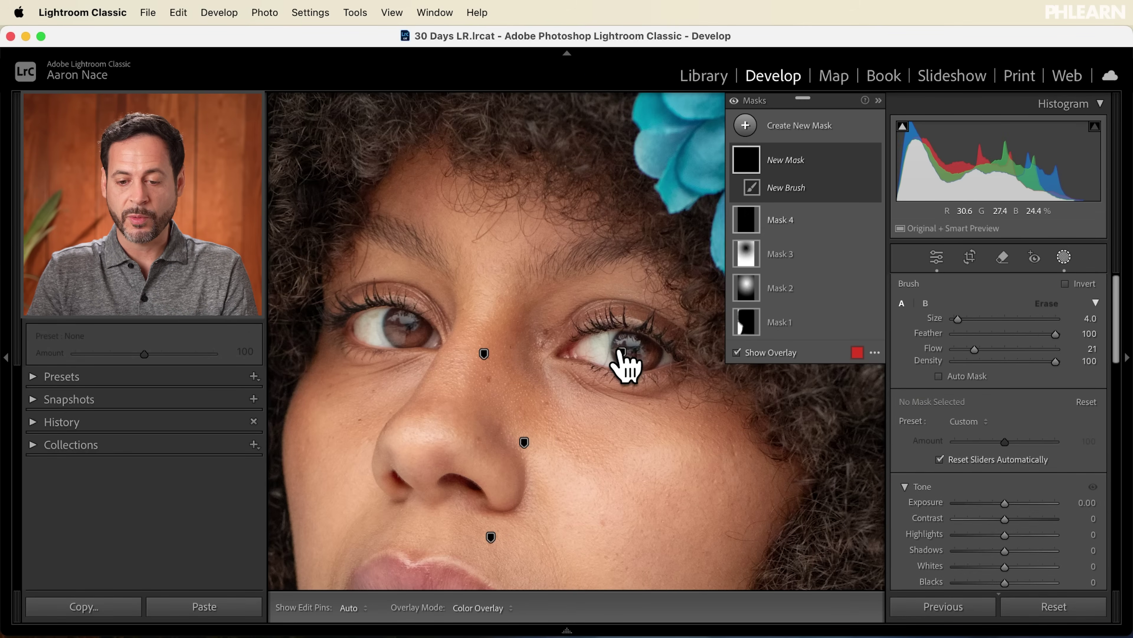
{"action": "key", "text": "super+equal"}
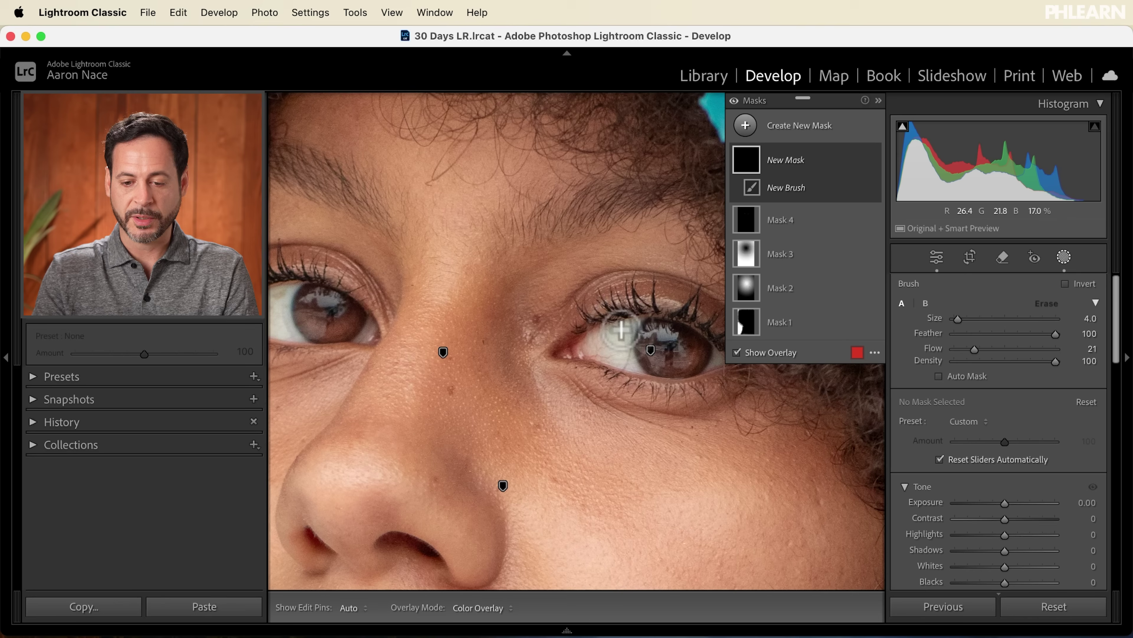
{"action": "left_click_drag", "start_coordinate": [619, 324], "coordinate": [572, 345]}
{"action": "left_click_drag", "start_coordinate": [975, 348], "coordinate": [991, 349]}
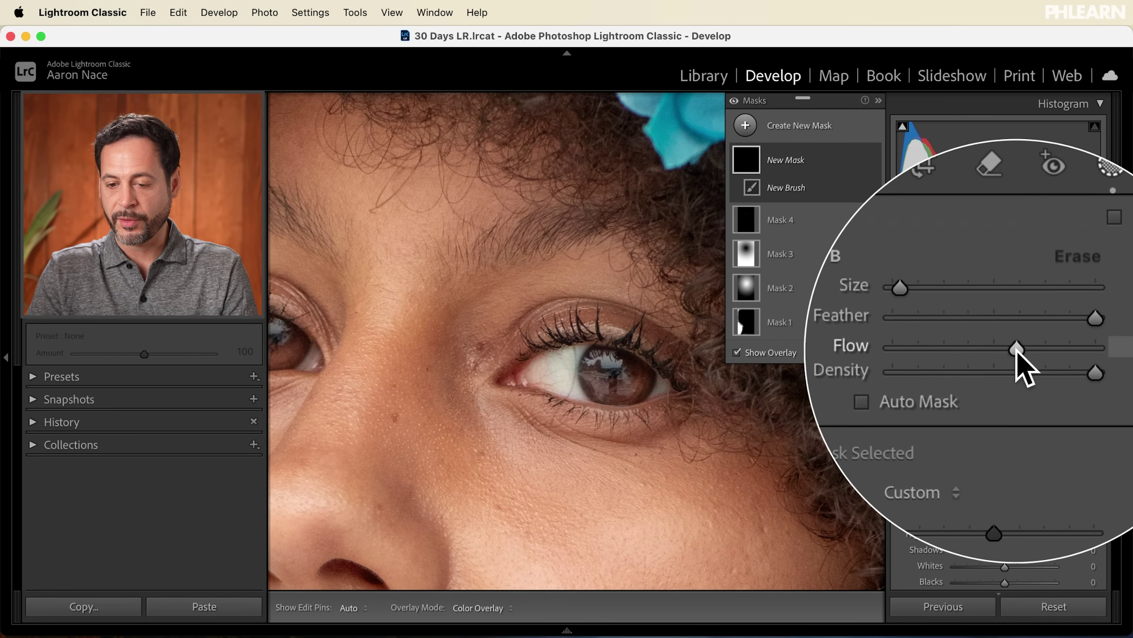
- Paint the new mask along the upper lid and lashes of the subject's left eye
{"action": "key", "text": "h"}
{"action": "mouse_move", "coordinate": [652, 343]}
{"action": "left_mouse_down"}
{"action": "mouse_move", "coordinate": [592, 319]}
{"action": "mouse_move", "coordinate": [639, 331]}
{"action": "mouse_move", "coordinate": [638, 314]}
{"action": "mouse_move", "coordinate": [618, 326]}
{"action": "left_mouse_up"}
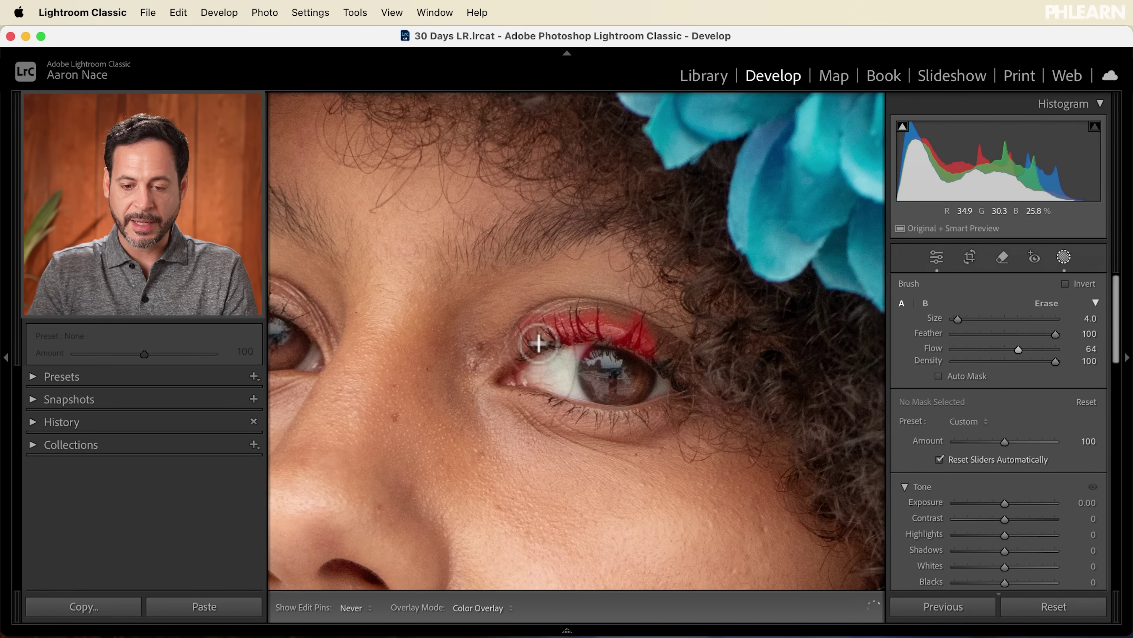
{"action": "mouse_move", "coordinate": [566, 316]}
{"action": "left_mouse_down"}
{"action": "mouse_move", "coordinate": [633, 322]}
{"action": "mouse_move", "coordinate": [665, 357]}
{"action": "left_mouse_up"}
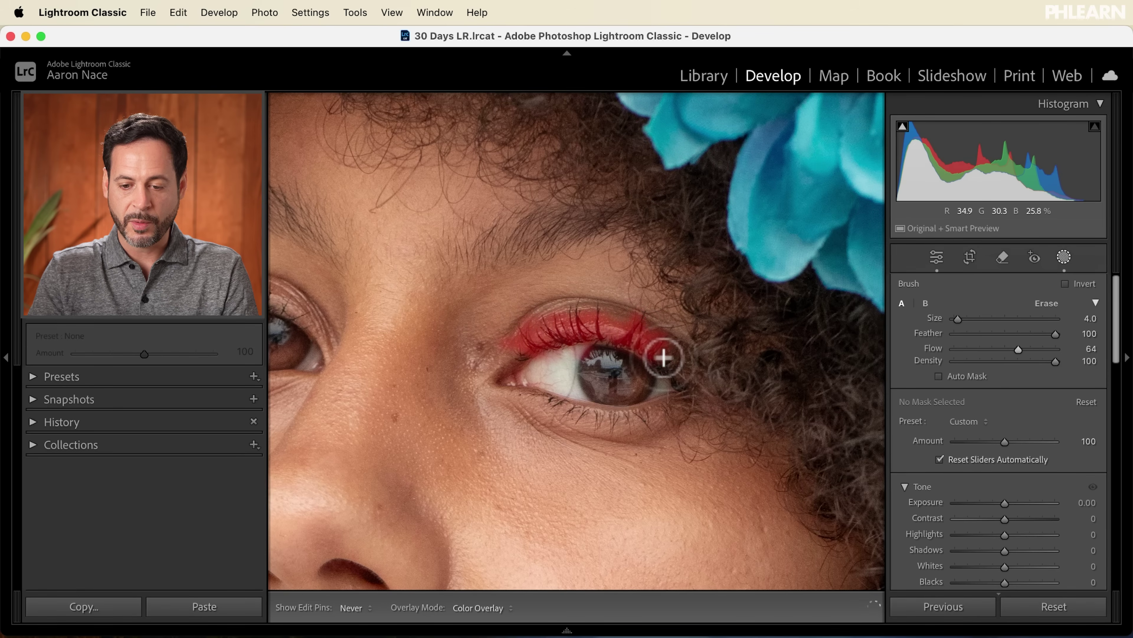
{"action": "key", "text": "h"}
{"action": "key", "text": "h"}
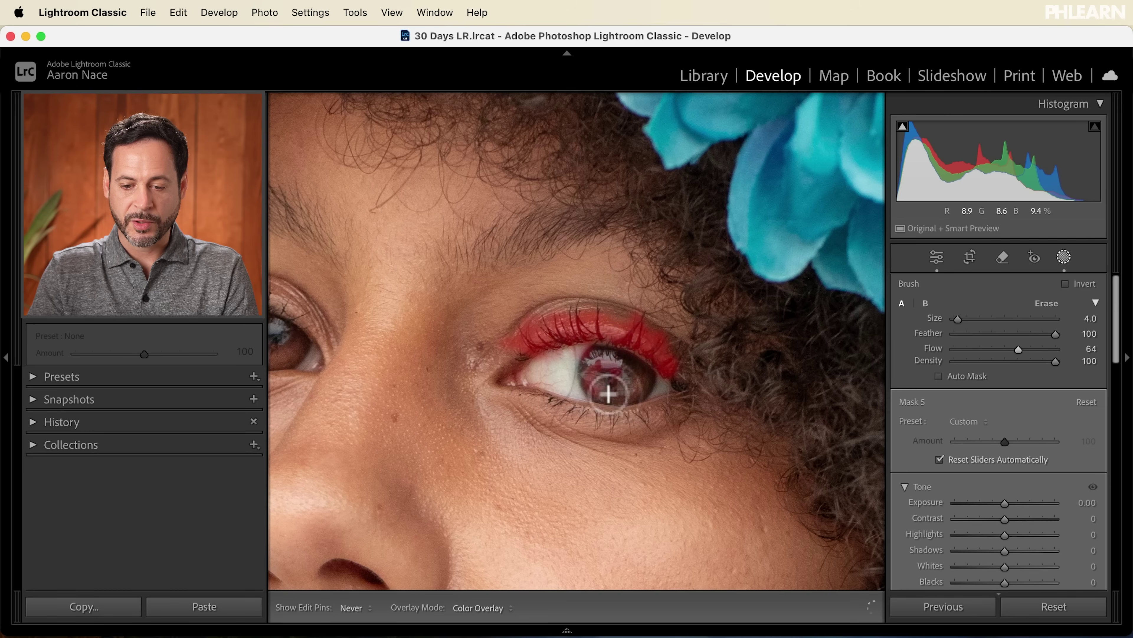
- Extend the mask over the iris and lower lashes of the subject's left eye, including the inner corner
{"action": "key", "text": "h"}
{"action": "key", "text": "h"}
{"action": "left_click_drag", "start_coordinate": [631, 413], "coordinate": [645, 419]}
{"action": "key", "text": "h"}
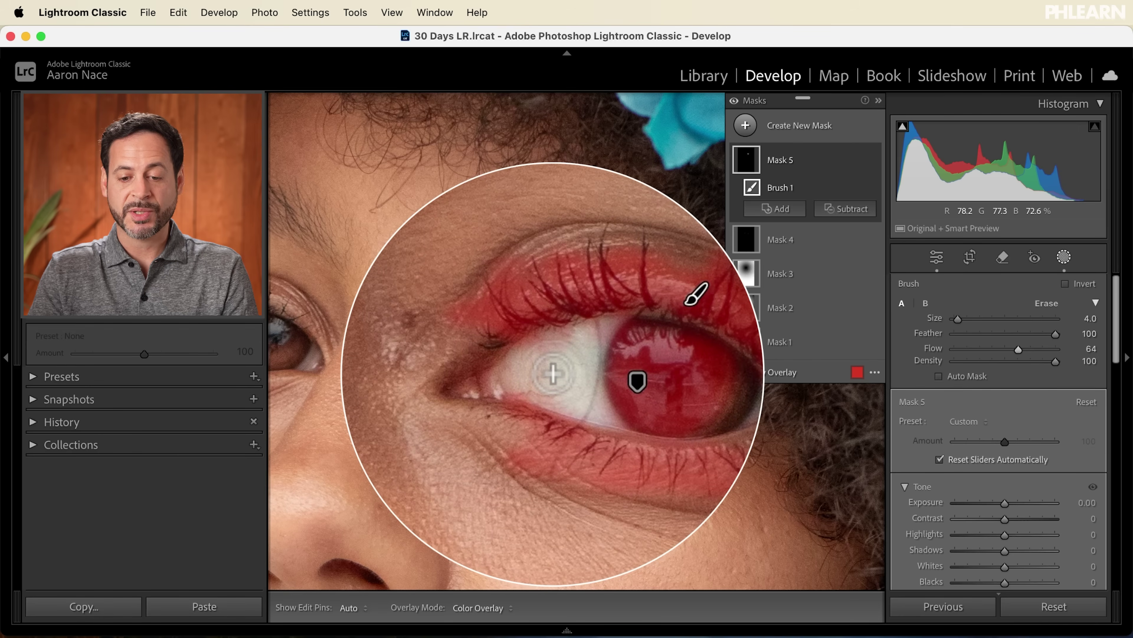
{"action": "key", "text": "h"}
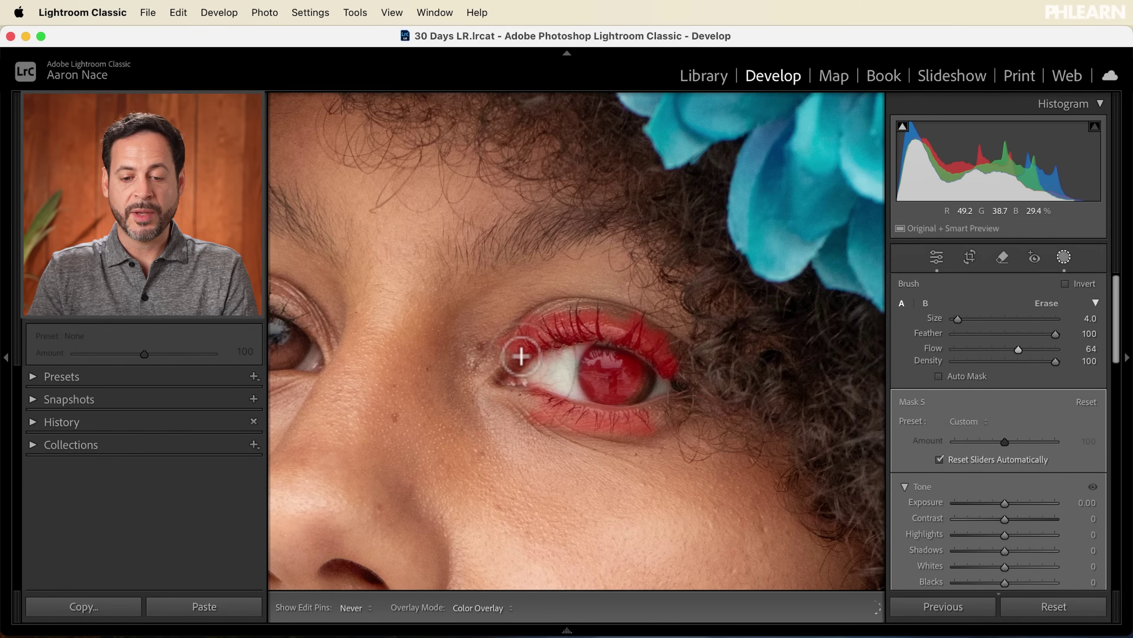
{"action": "key", "text": "h"}
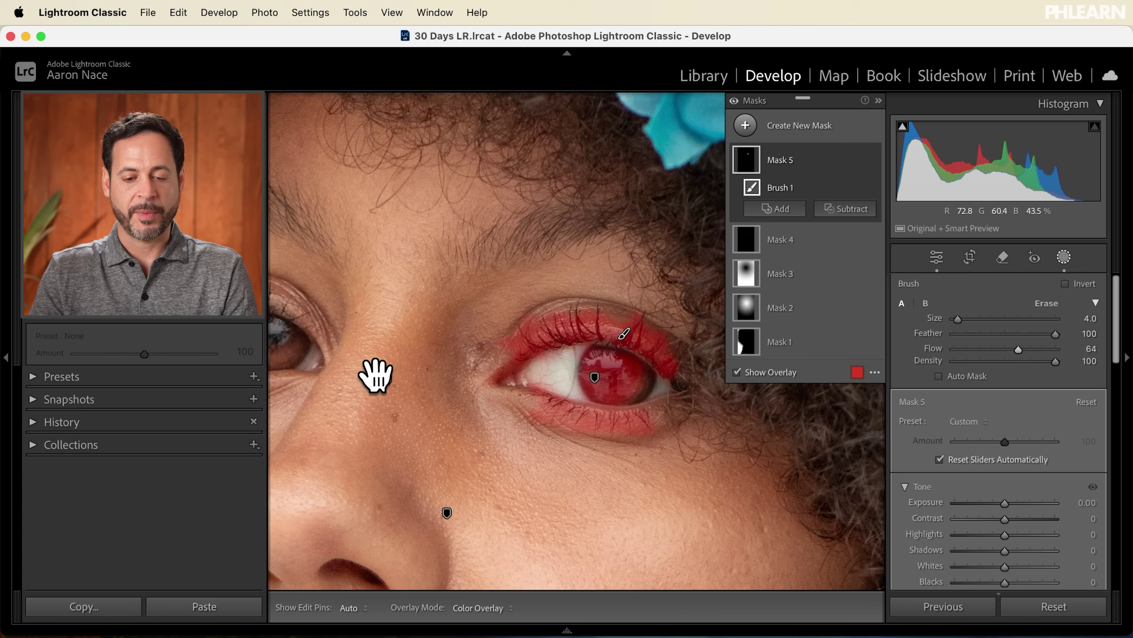
- Paint the same mask over the upper lashes, iris and lower lashes of the subject's right eye
{"action": "left_click_drag", "start_coordinate": [329, 359], "coordinate": [594, 359]}
{"action": "key", "text": "h"}
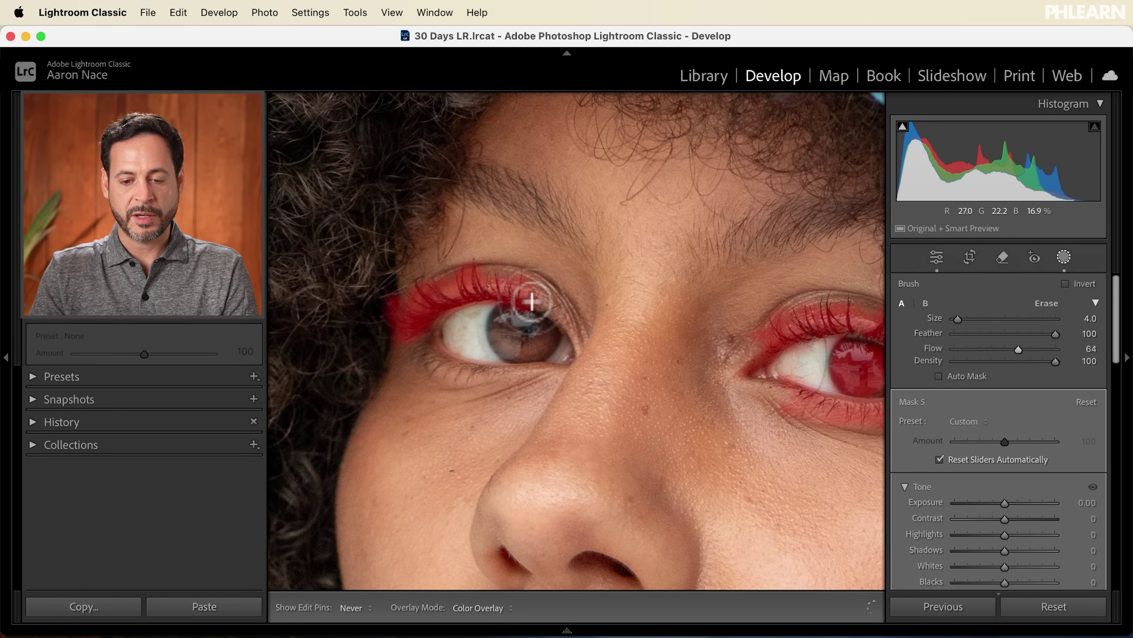
{"action": "left_click_drag", "start_coordinate": [510, 337], "coordinate": [527, 330]}
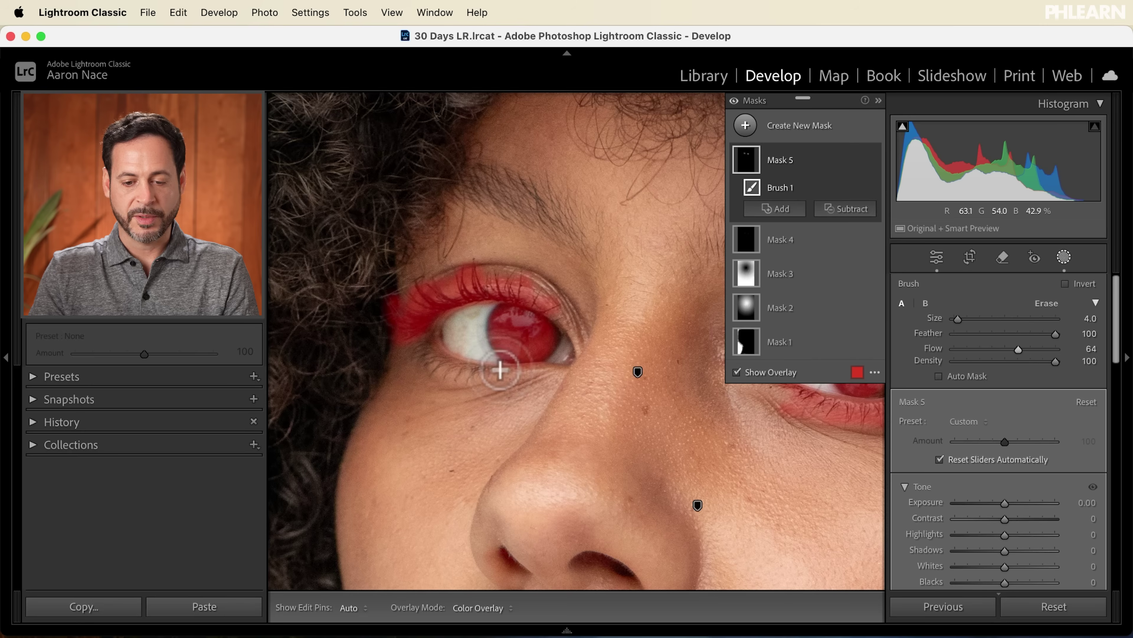
{"action": "left_click_drag", "start_coordinate": [428, 356], "coordinate": [447, 384]}
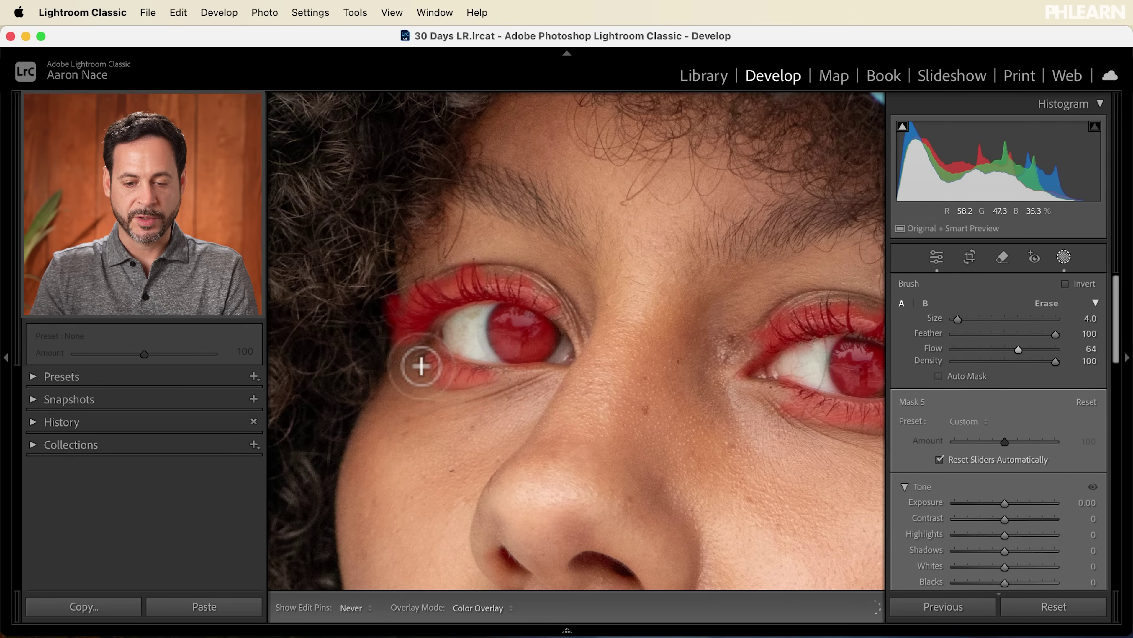
{"action": "mouse_move", "coordinate": [421, 346]}
{"action": "left_mouse_down"}
{"action": "mouse_move", "coordinate": [412, 337]}
{"action": "mouse_move", "coordinate": [445, 372]}
{"action": "mouse_move", "coordinate": [440, 359]}
{"action": "mouse_move", "coordinate": [430, 367]}
{"action": "left_mouse_up"}
{"action": "mouse_move", "coordinate": [709, 446]}
{"action": "left_mouse_down"}
{"action": "mouse_move", "coordinate": [635, 450]}
{"action": "mouse_move", "coordinate": [668, 477]}
{"action": "left_mouse_up"}
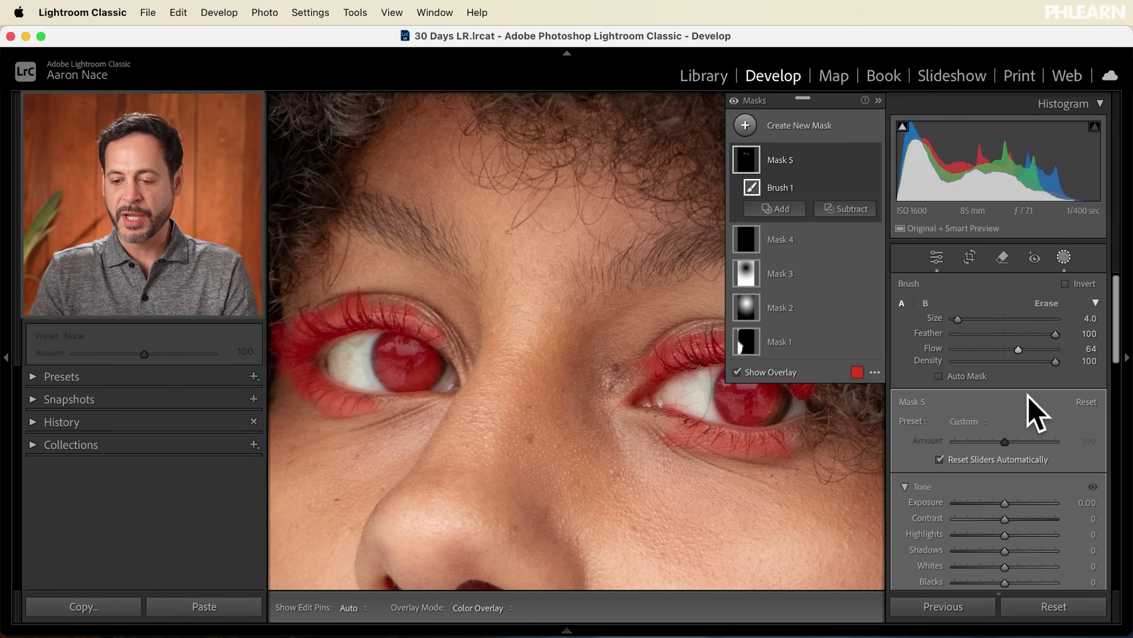
- Look through Mask 5's adjustment groups, expanding Detail and Effects
{"action": "scroll", "coordinate": [1034, 413], "scroll_direction": "down", "scroll_amount": 10}
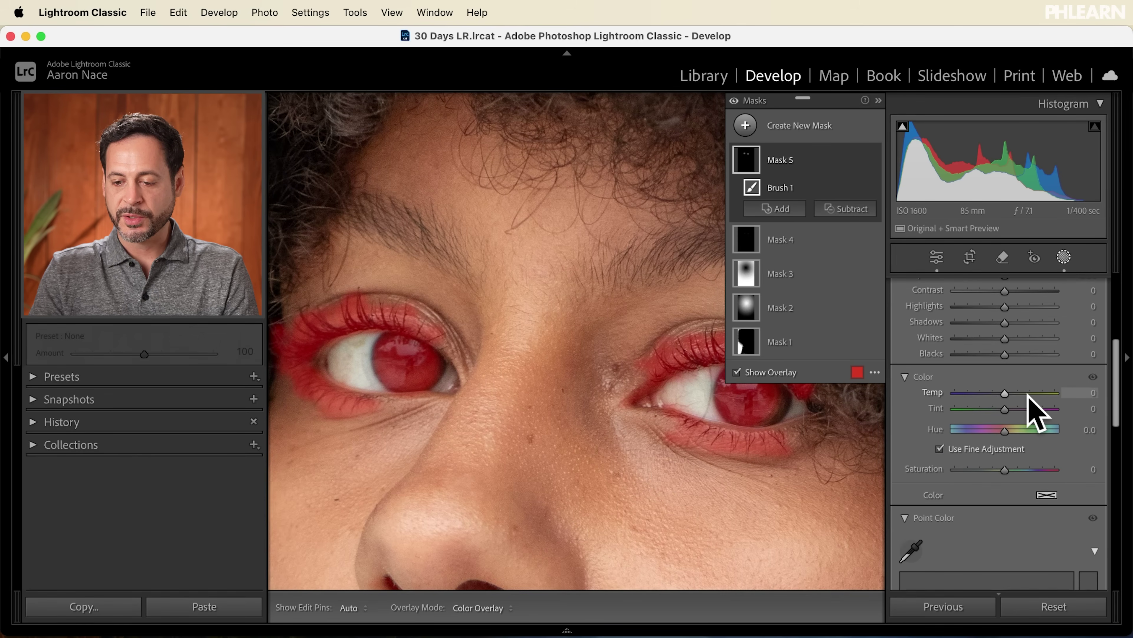
{"action": "scroll", "coordinate": [979, 393], "scroll_direction": "down", "scroll_amount": 12}
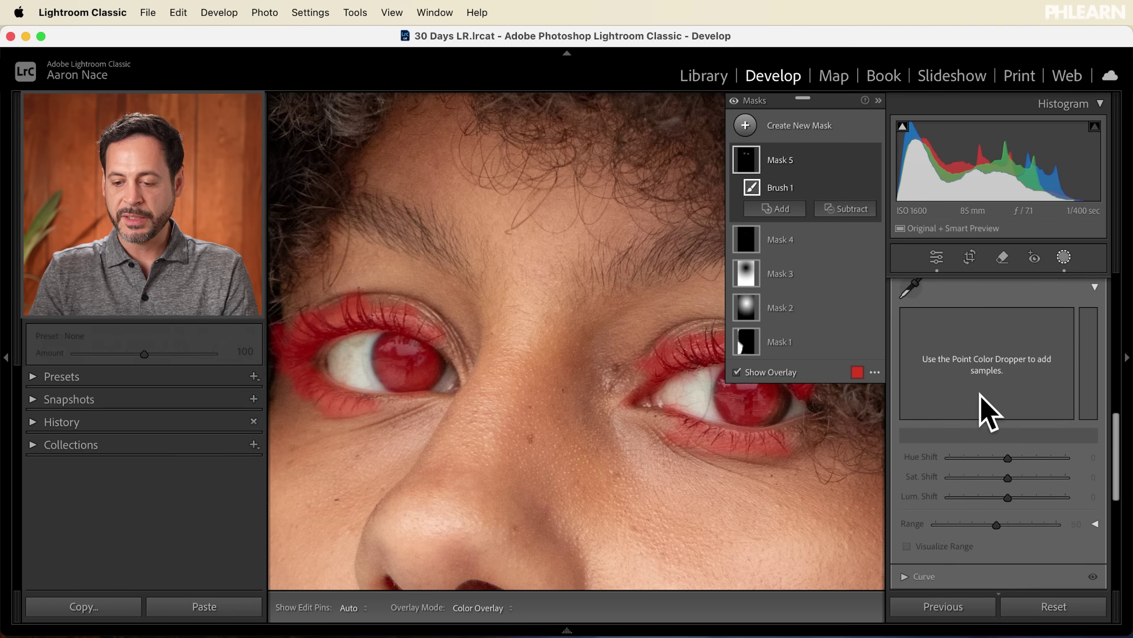
{"action": "left_click", "coordinate": [906, 476]}
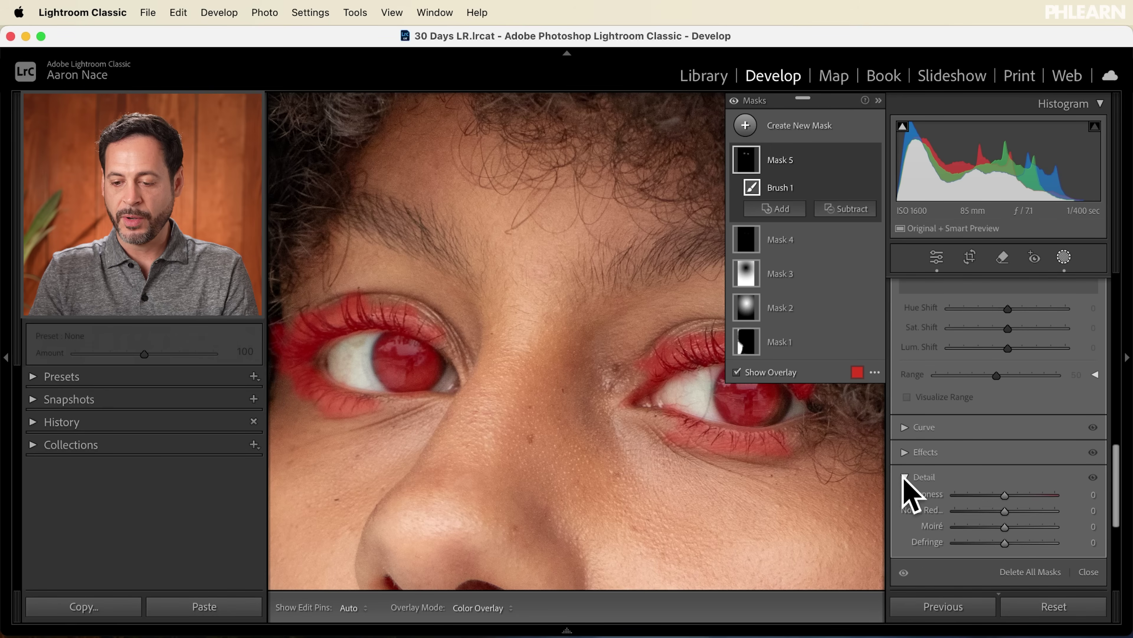
{"action": "left_click", "coordinate": [900, 450]}
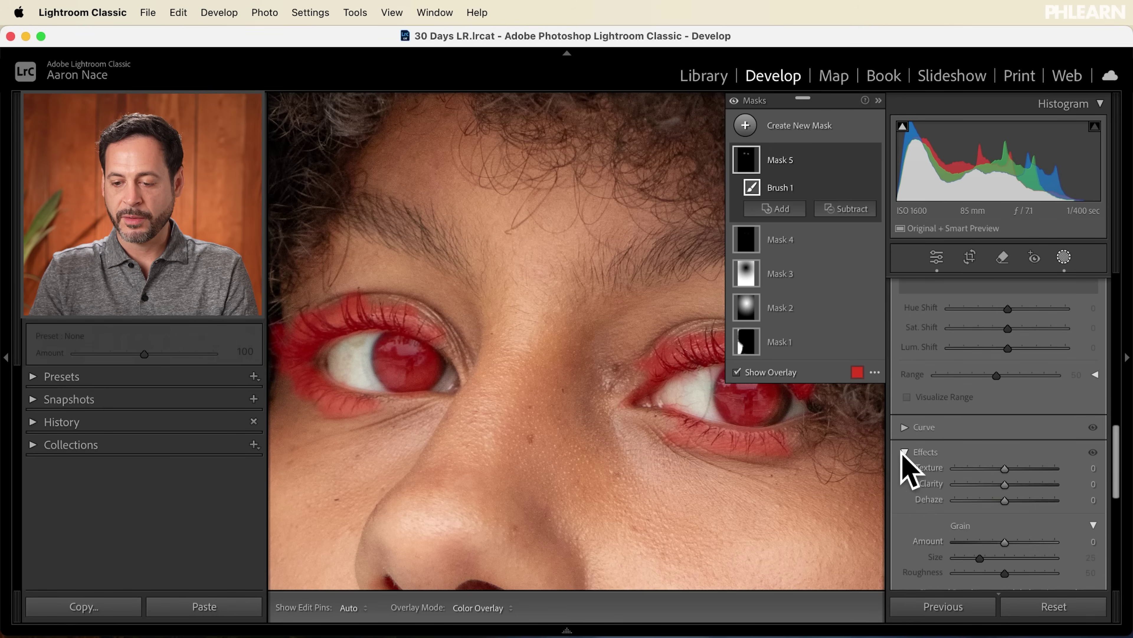
{"action": "scroll", "coordinate": [936, 469], "scroll_direction": "up", "scroll_amount": 10}
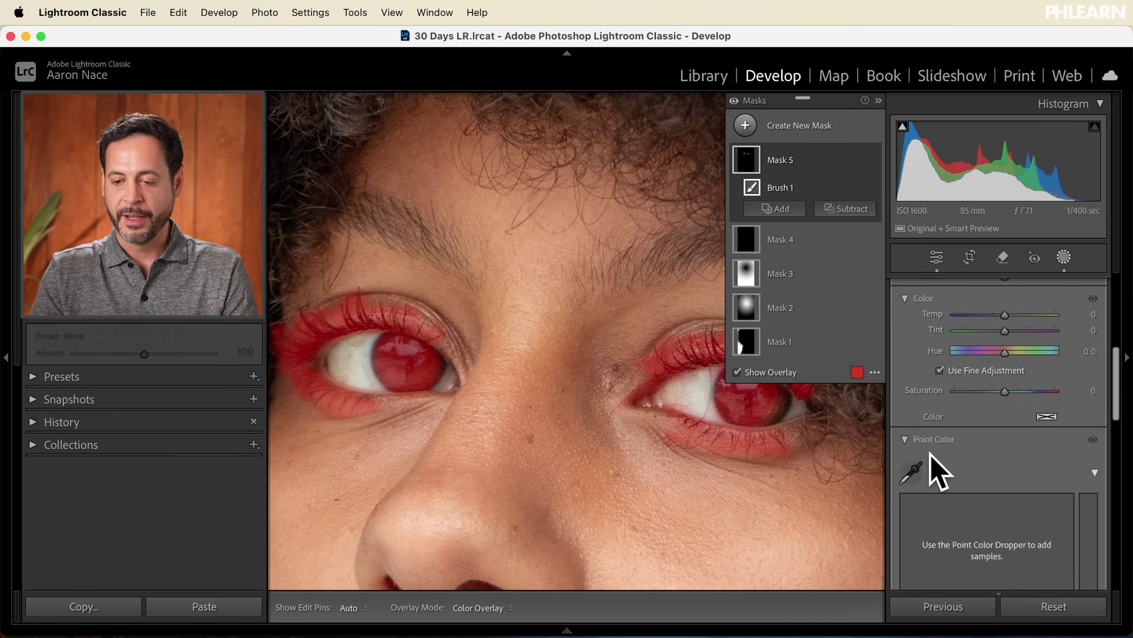
{"action": "scroll", "coordinate": [931, 452], "scroll_direction": "up", "scroll_amount": 10}
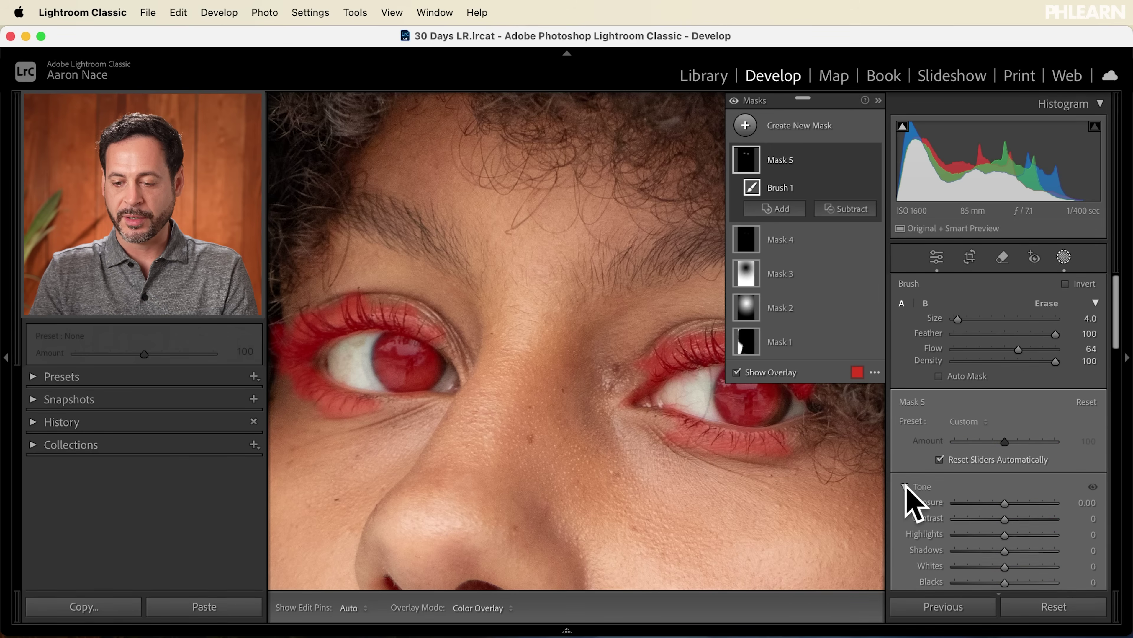
- Collapse the Tone, Color, Point Color, Effects and Detail adjustment groups of Mask 5
{"action": "left_click", "coordinate": [906, 487]}
{"action": "scroll", "coordinate": [915, 501], "scroll_direction": "down", "scroll_amount": 3}
{"action": "left_click", "coordinate": [904, 393]}
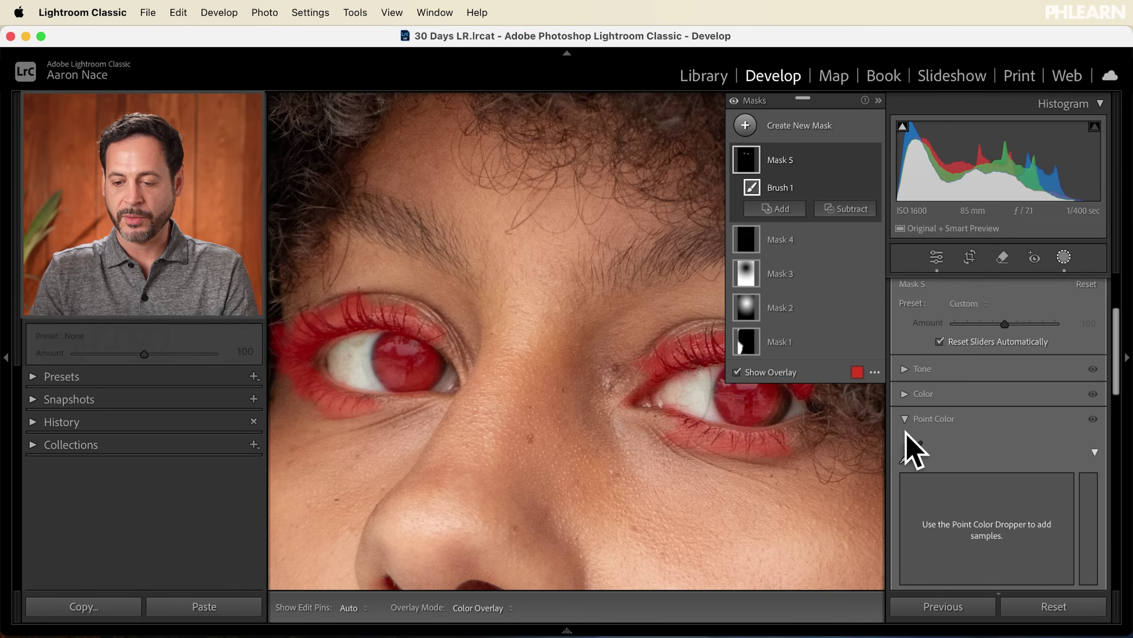
{"action": "left_click", "coordinate": [905, 418]}
{"action": "left_click", "coordinate": [905, 468]}
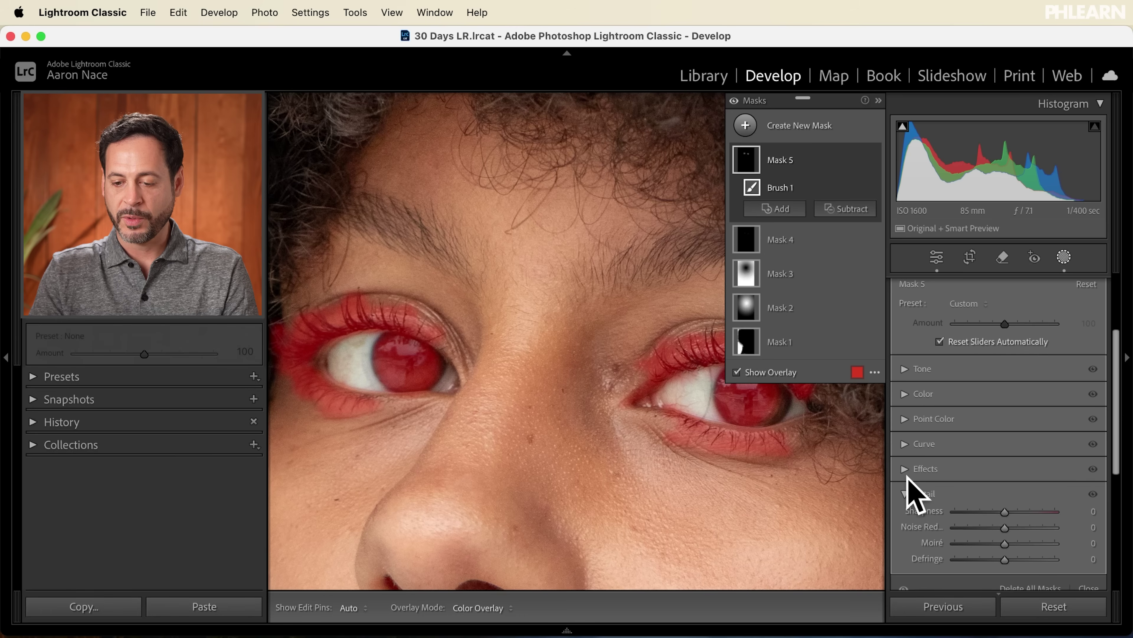
{"action": "left_click", "coordinate": [905, 493]}
{"action": "scroll", "coordinate": [906, 500], "scroll_direction": "up", "scroll_amount": 5}
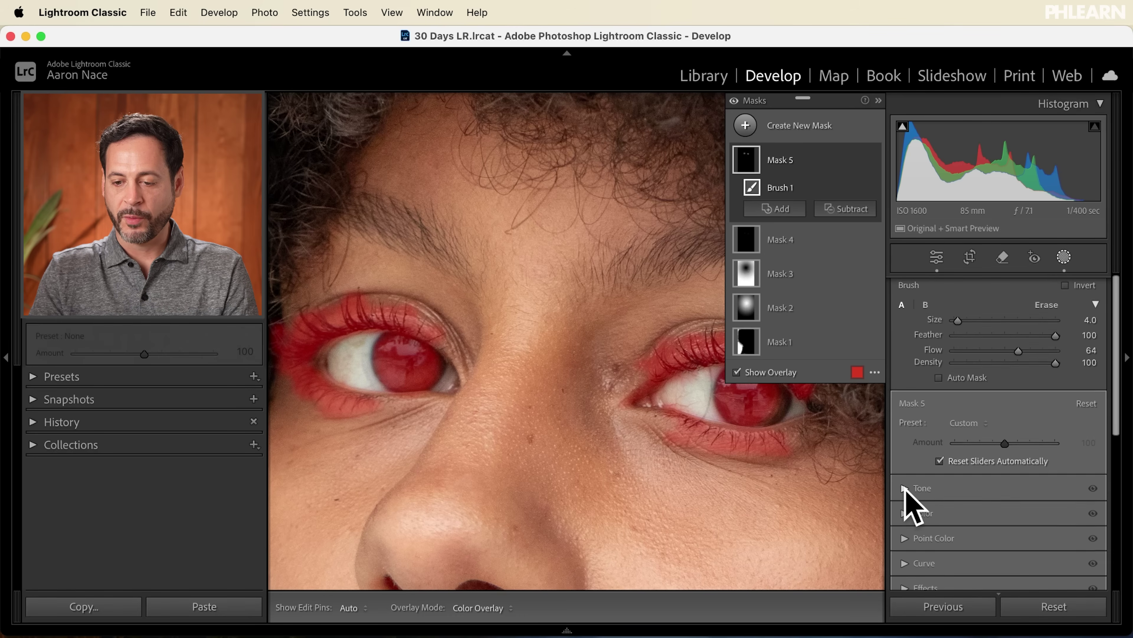
{"action": "scroll", "coordinate": [982, 339], "scroll_direction": "down", "scroll_amount": 5}
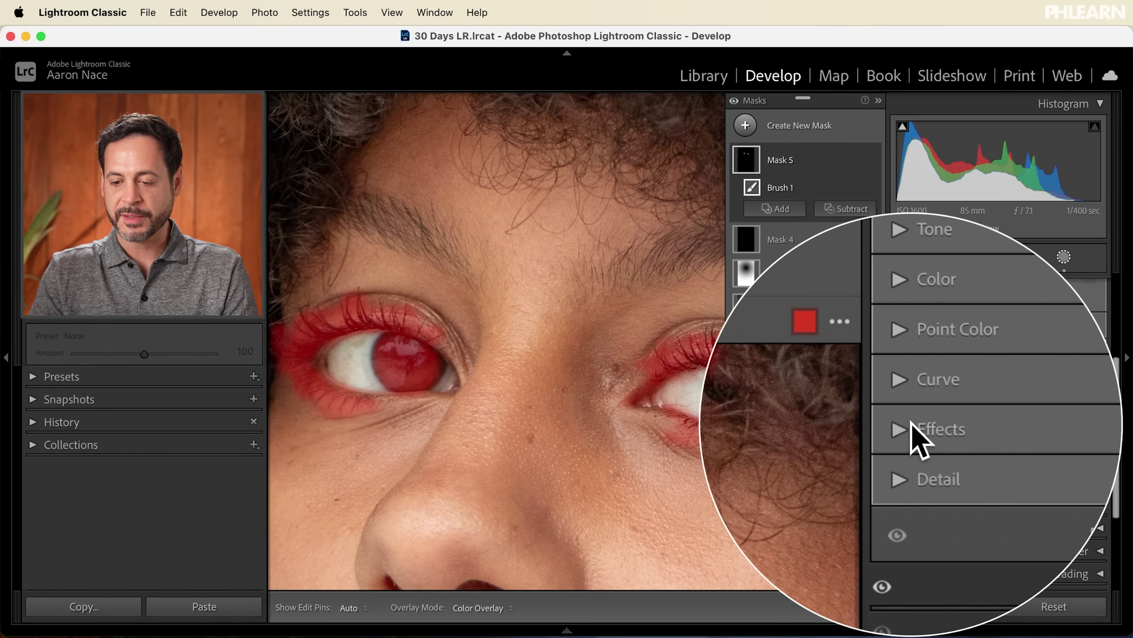
- Hide the mask overlay and set Mask 5's Texture to 50 and Clarity to 30
{"action": "left_click", "coordinate": [913, 435]}
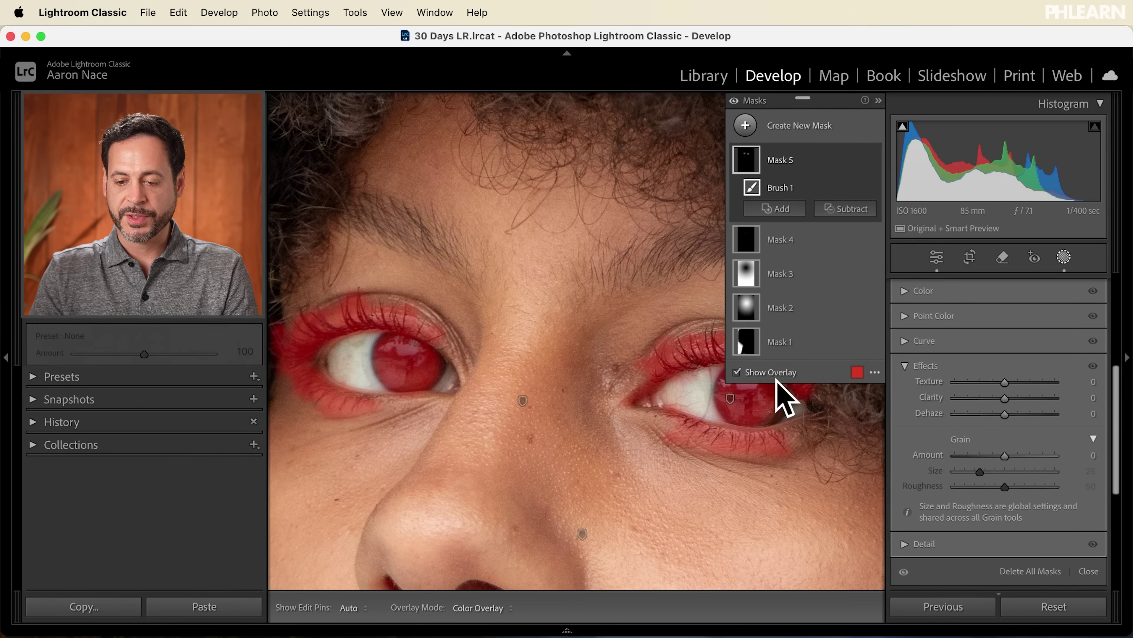
{"action": "left_click", "coordinate": [779, 375]}
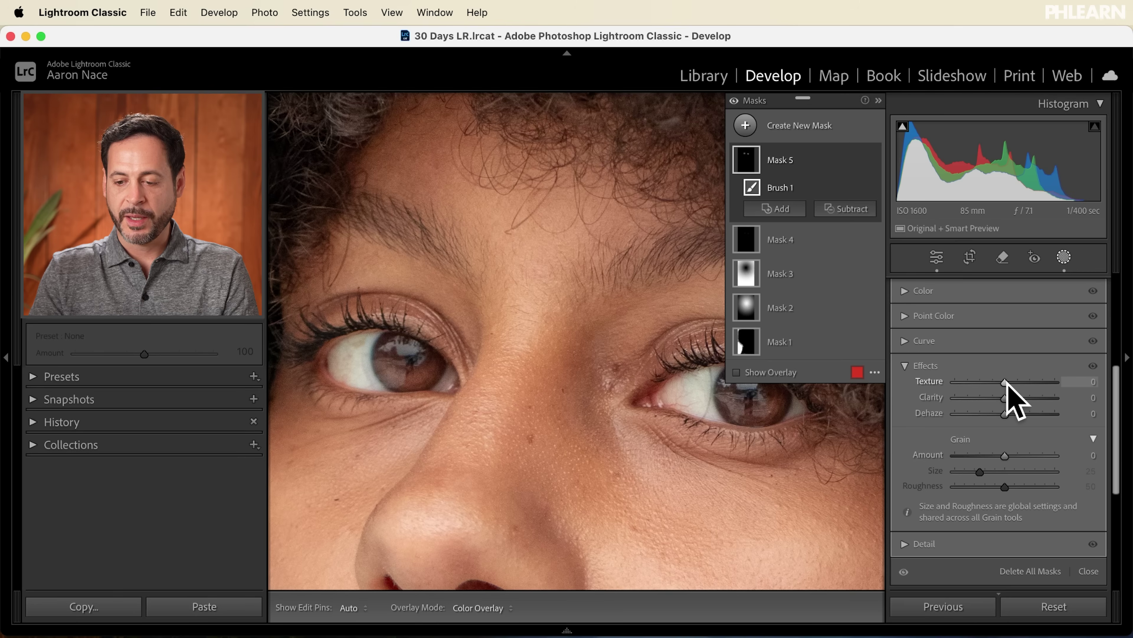
{"action": "key", "text": "shift+w"}
{"action": "scroll", "coordinate": [1057, 380], "scroll_direction": "down", "scroll_amount": 10}
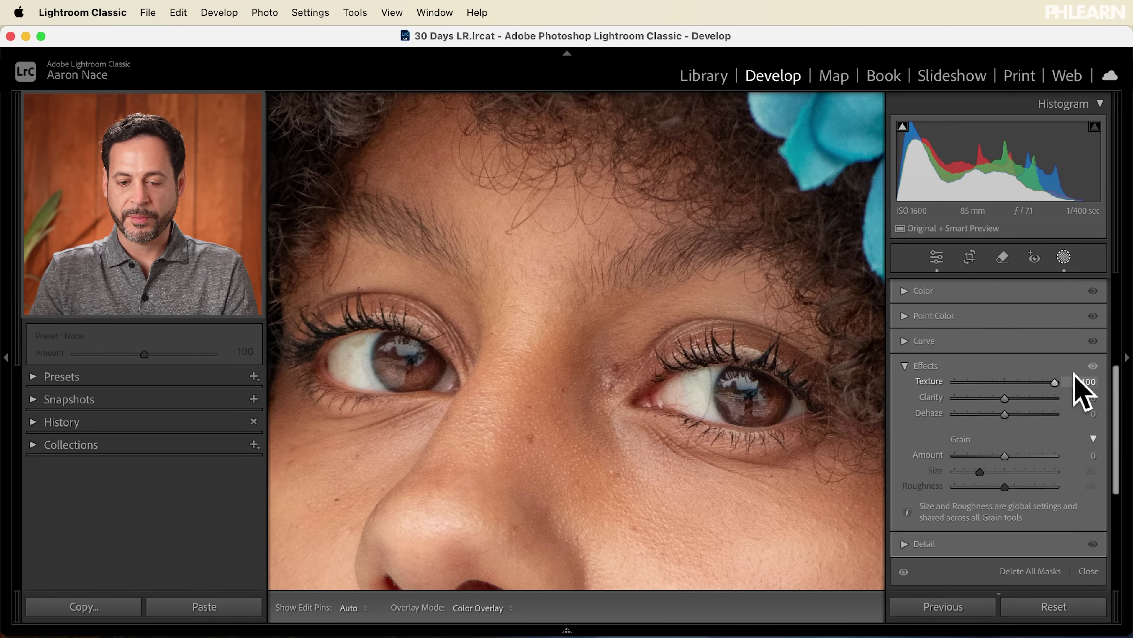
{"action": "mouse_move", "coordinate": [1020, 375]}
{"action": "left_mouse_down"}
{"action": "mouse_move", "coordinate": [991, 376]}
{"action": "mouse_move", "coordinate": [1005, 376]}
{"action": "left_mouse_up"}
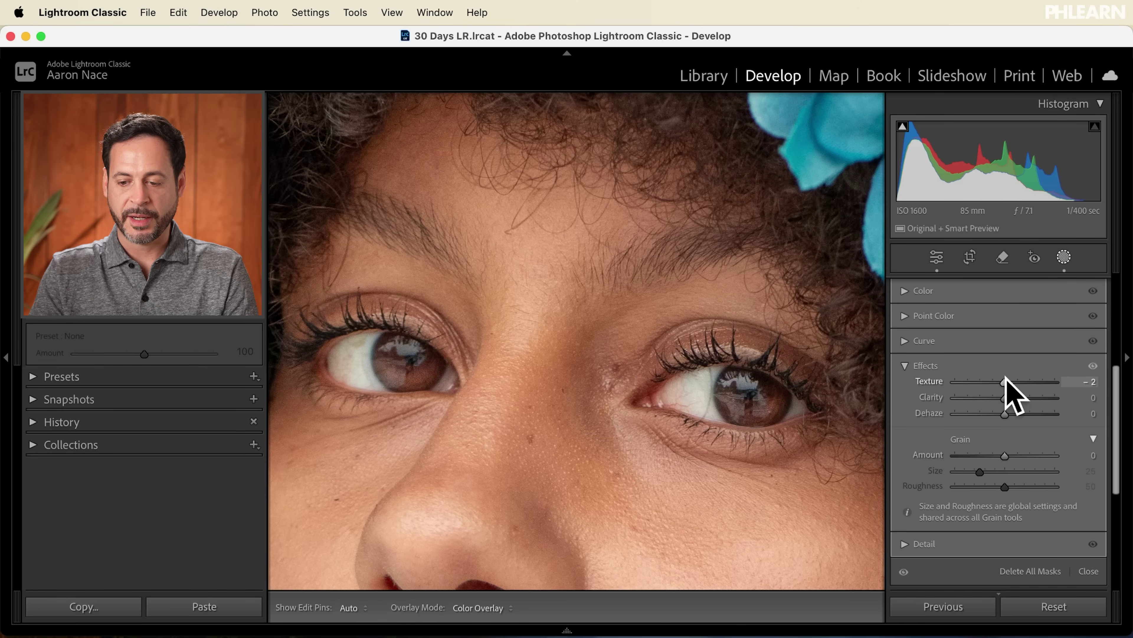
{"action": "scroll", "coordinate": [1020, 396], "scroll_direction": "up", "scroll_amount": 3}
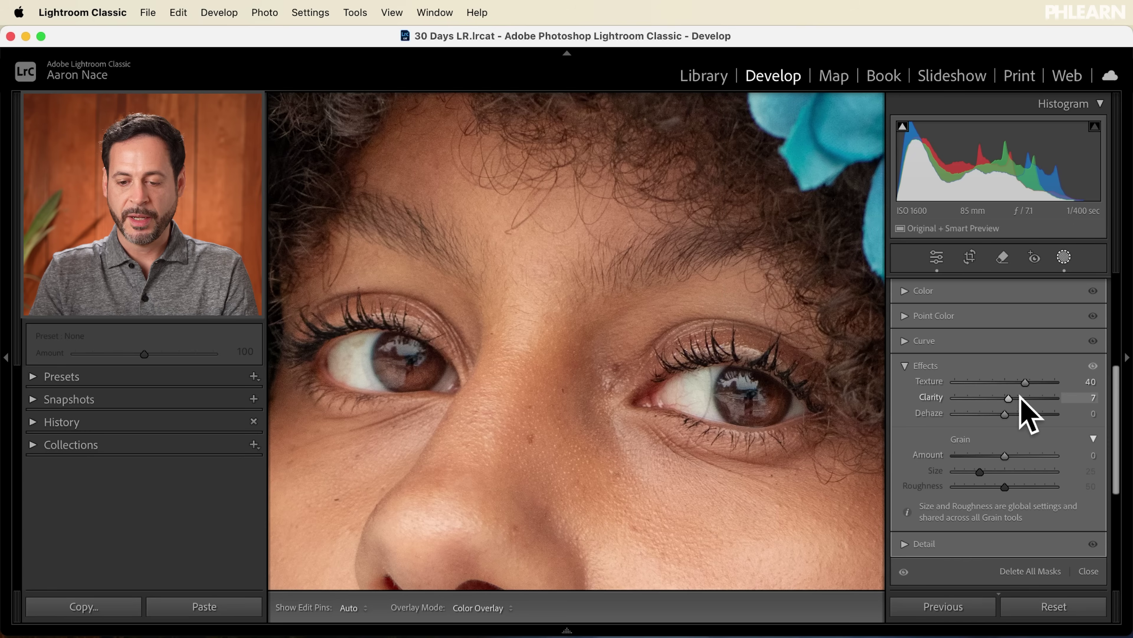
{"action": "scroll", "coordinate": [1028, 380], "scroll_direction": "up", "scroll_amount": 5}
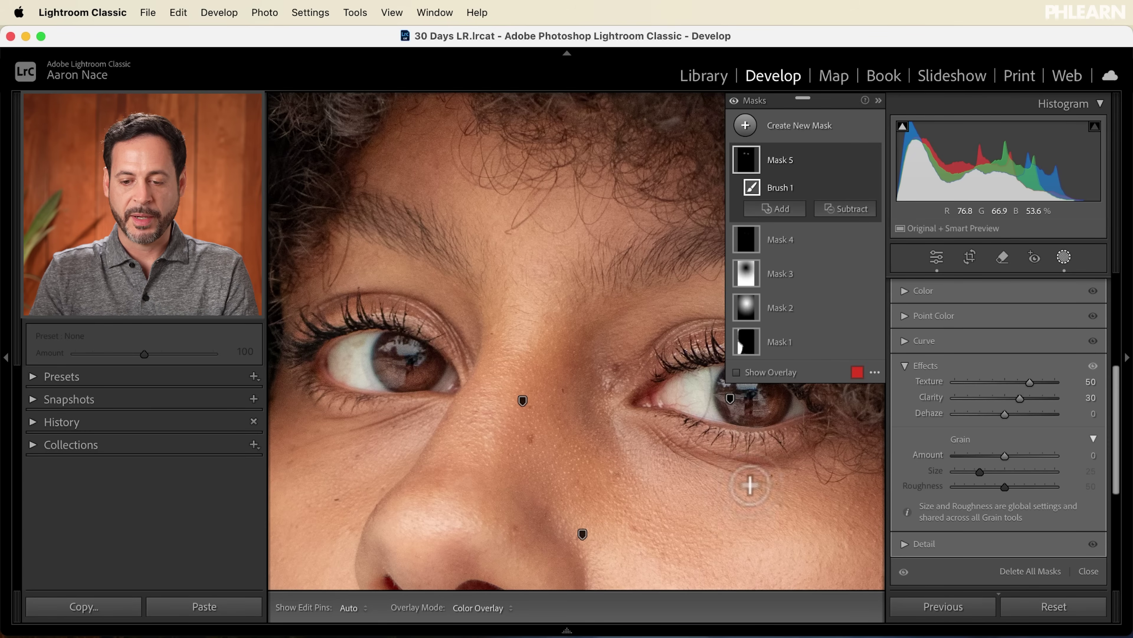
- Compare the eyes with Mask 5 off and on, and raise its Texture to 63 and Clarity to 45
{"action": "scroll", "coordinate": [736, 492], "scroll_direction": "down", "scroll_amount": 5}
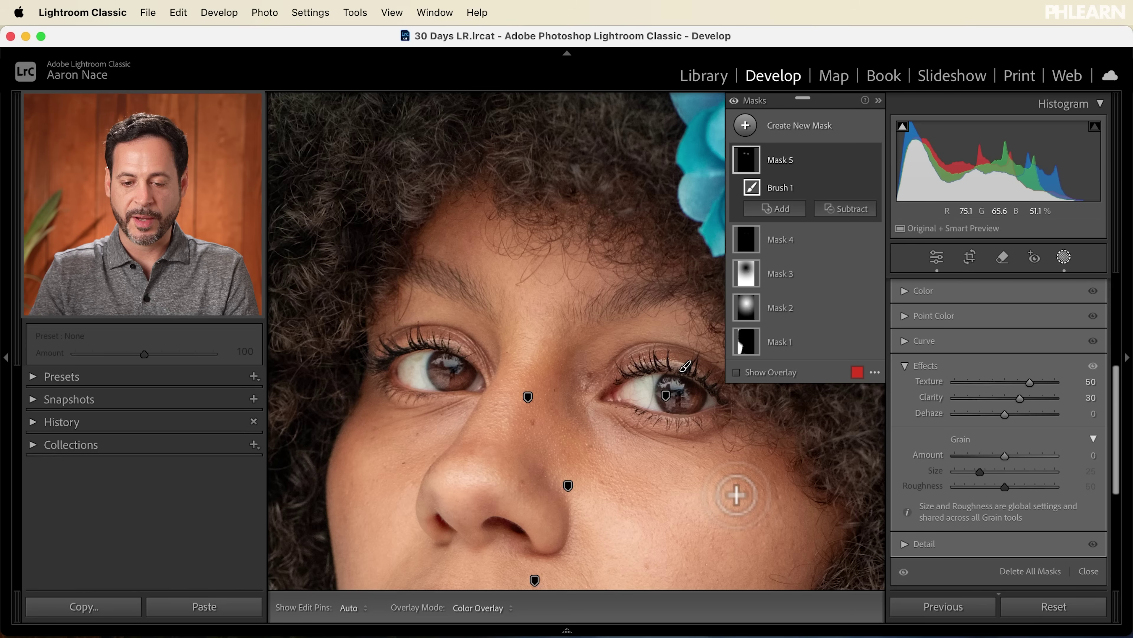
{"action": "mouse_move", "coordinate": [873, 159]}
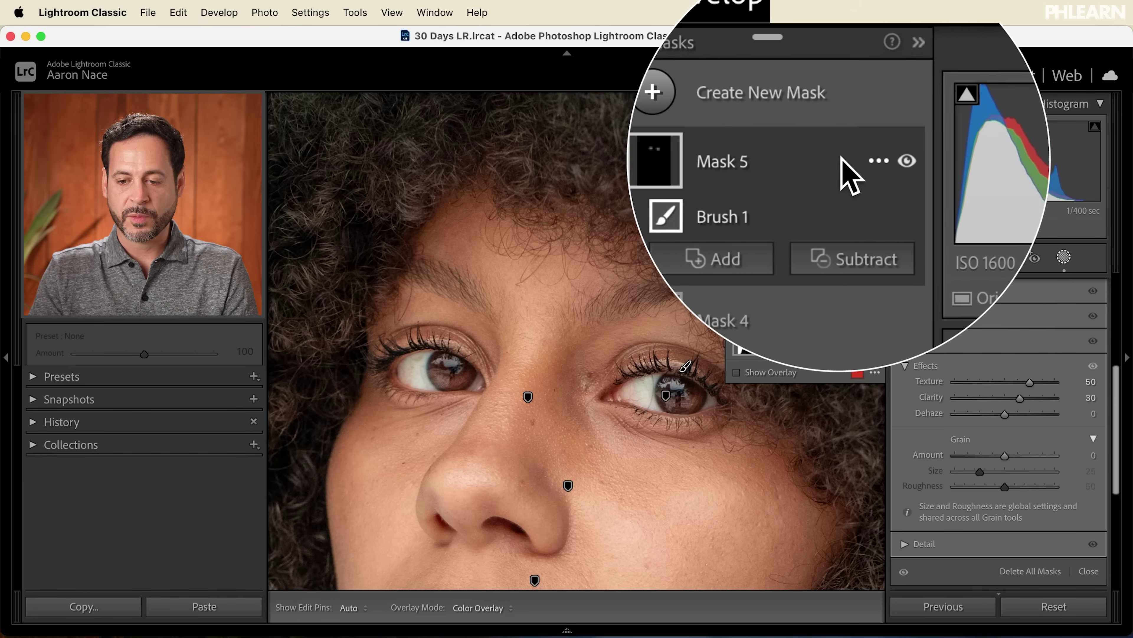
{"action": "left_click", "coordinate": [873, 160]}
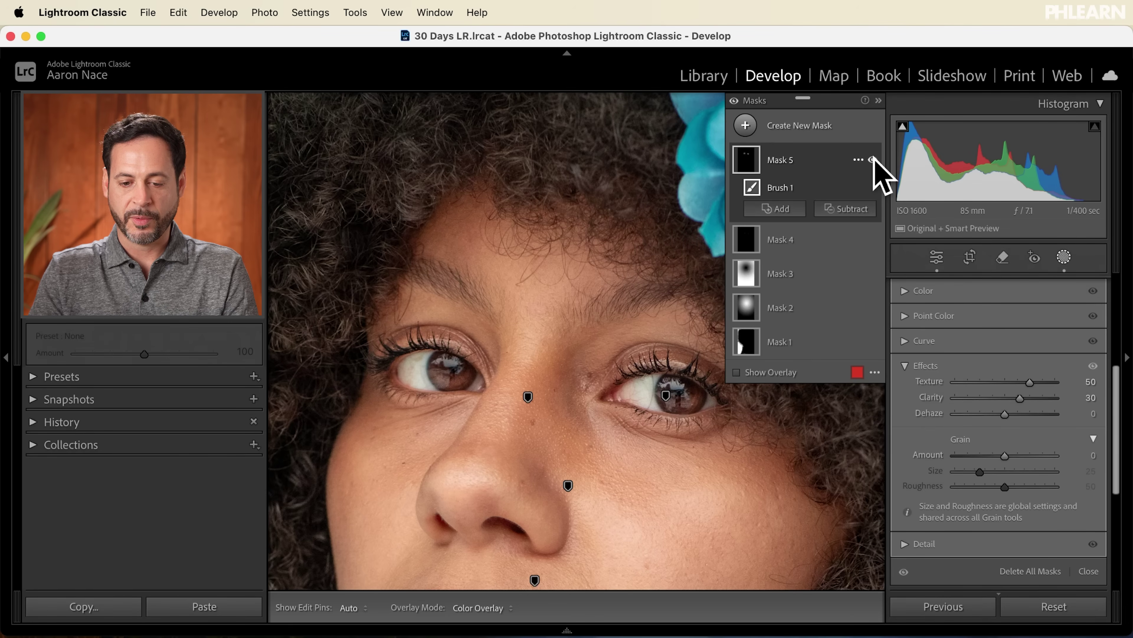
{"action": "left_click_drag", "start_coordinate": [1020, 397], "coordinate": [1036, 383]}
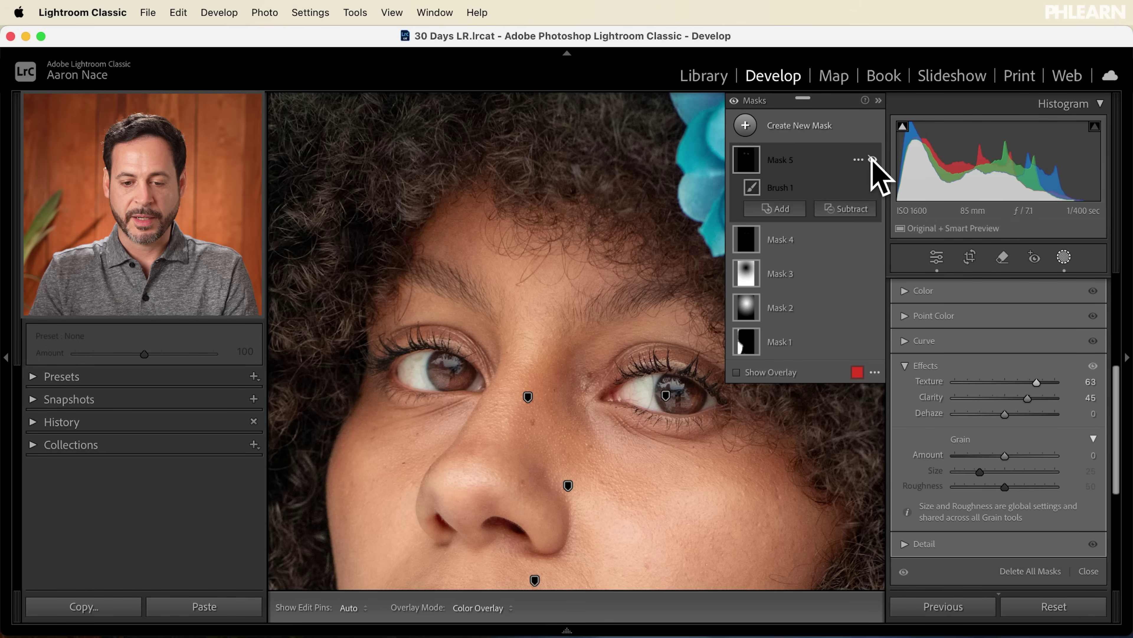
{"action": "key", "text": "z"}
{"action": "left_click_drag", "start_coordinate": [570, 324], "coordinate": [482, 253]}
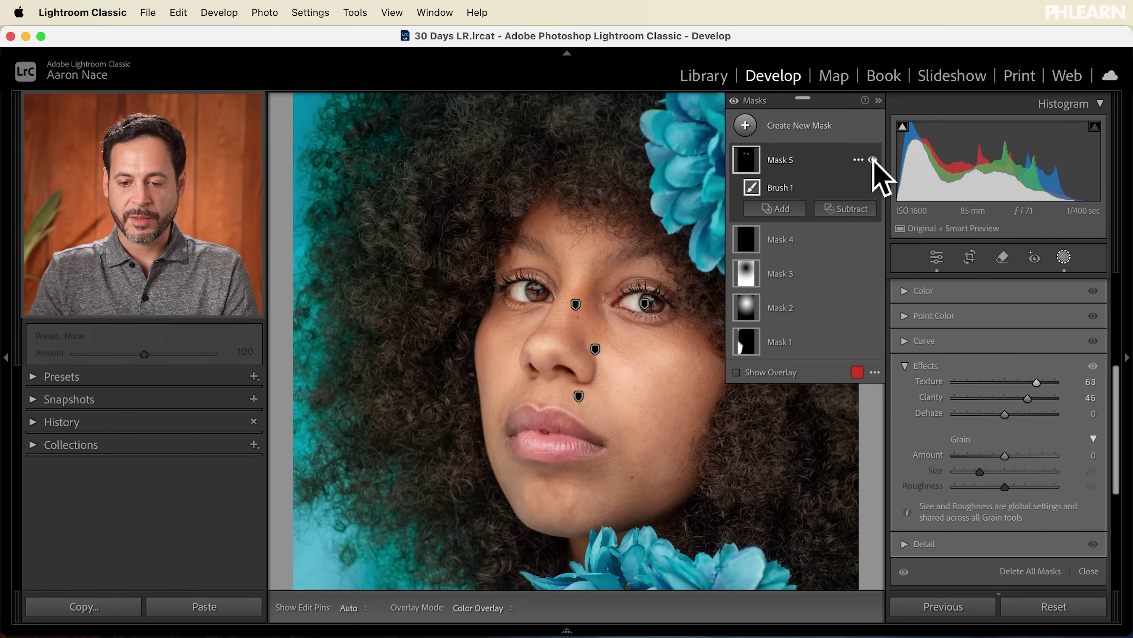
- Fit the whole portrait in view and compare the edited image repeatedly with its Before version
{"action": "scroll", "coordinate": [538, 297], "scroll_direction": "up", "scroll_amount": 3}
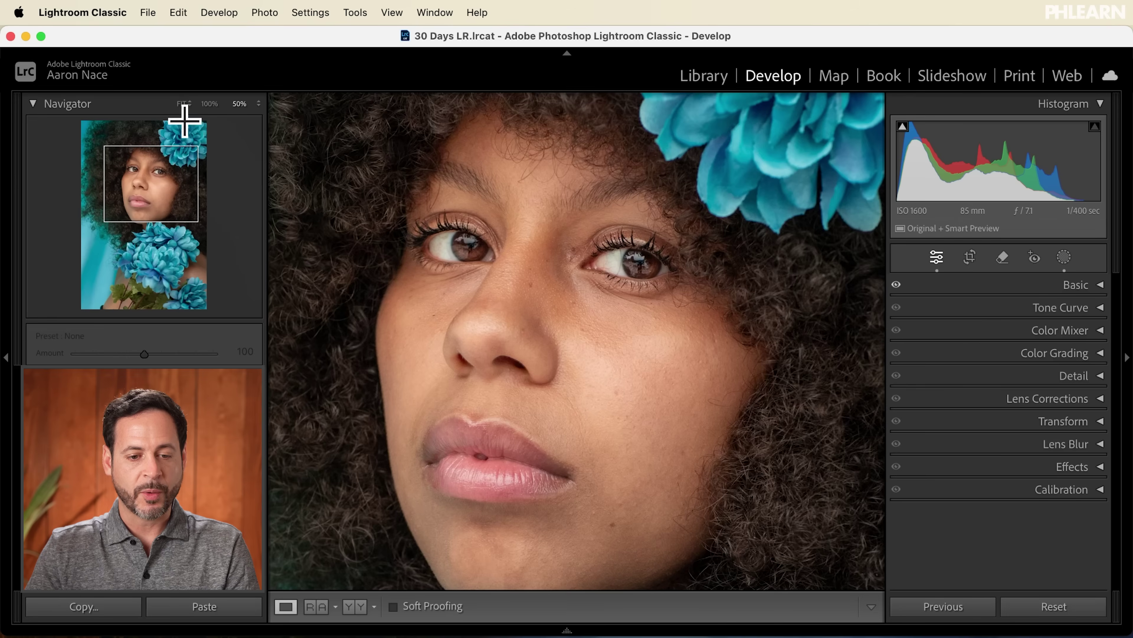
{"action": "left_click", "coordinate": [183, 104]}
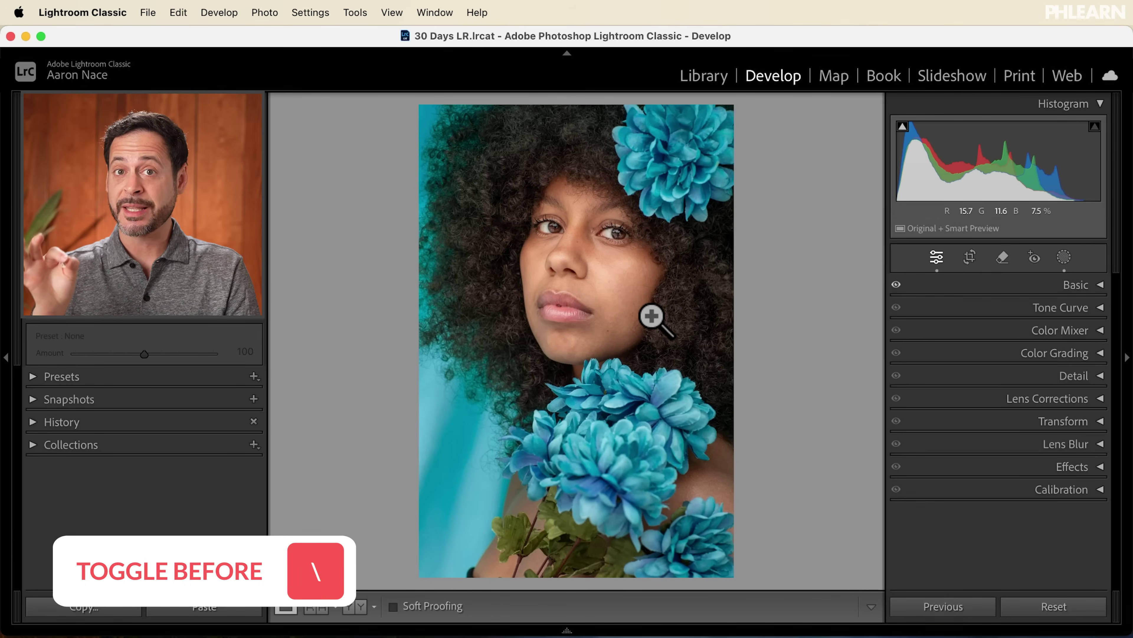
{"action": "key", "text": "backslash"}
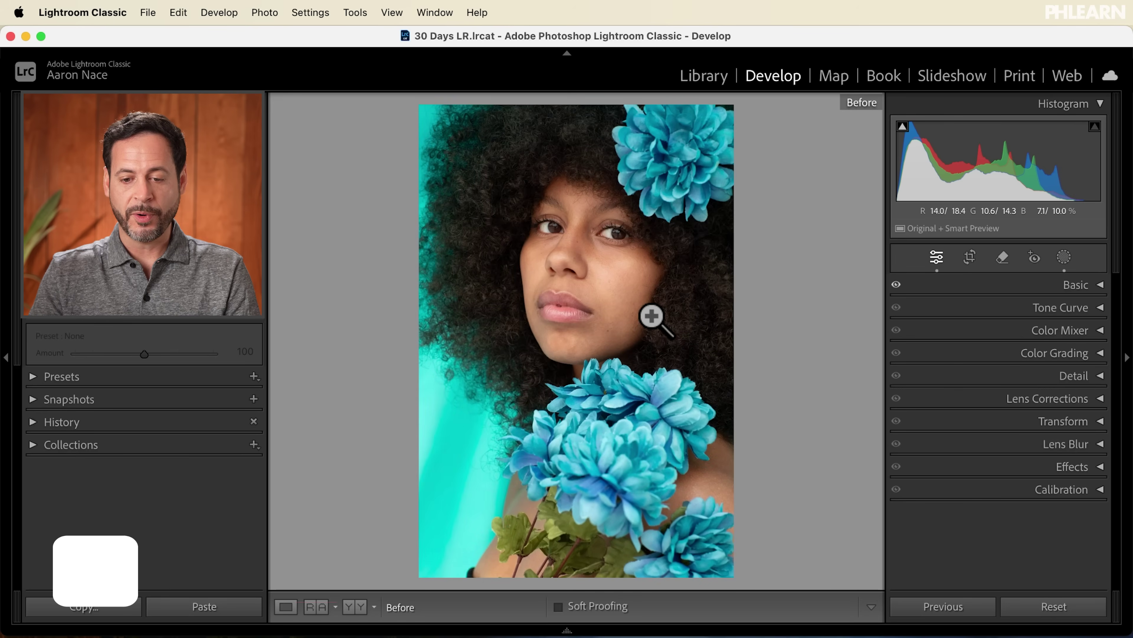
{"action": "key", "text": "backslash"}
{"action": "key", "text": "backslash"}
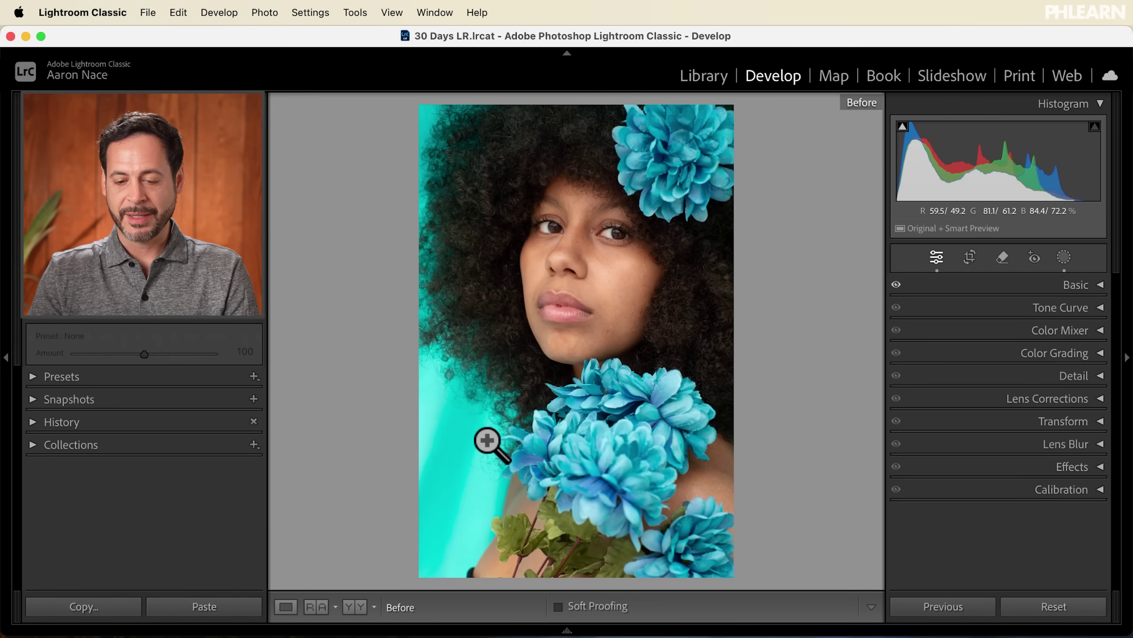
{"action": "key", "text": "backslash"}
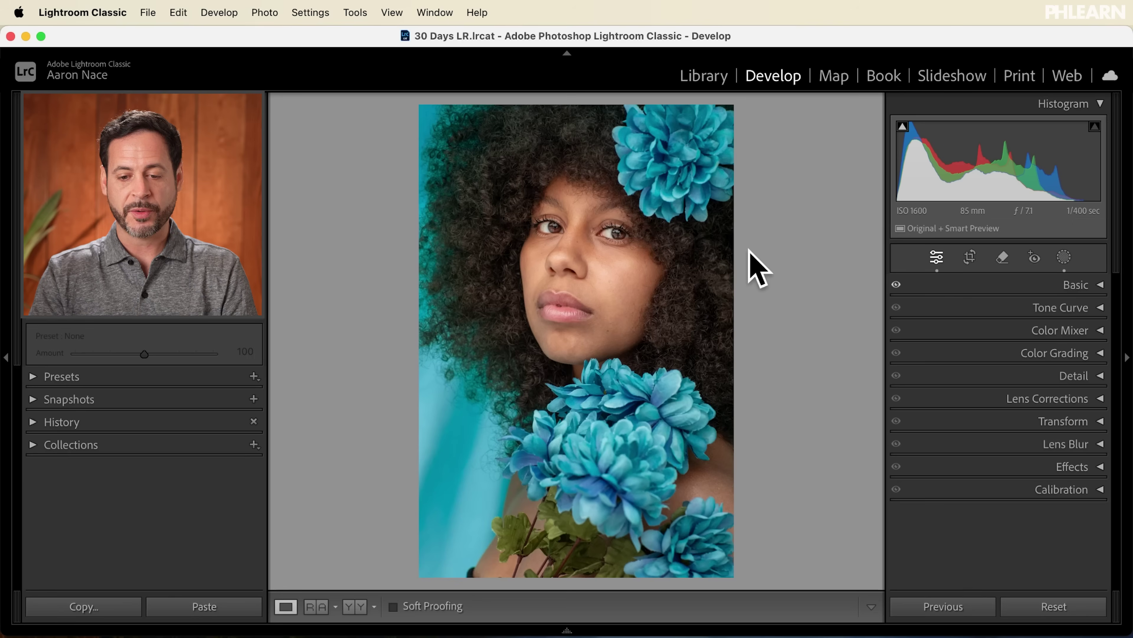
{"action": "key", "text": "backslash"}
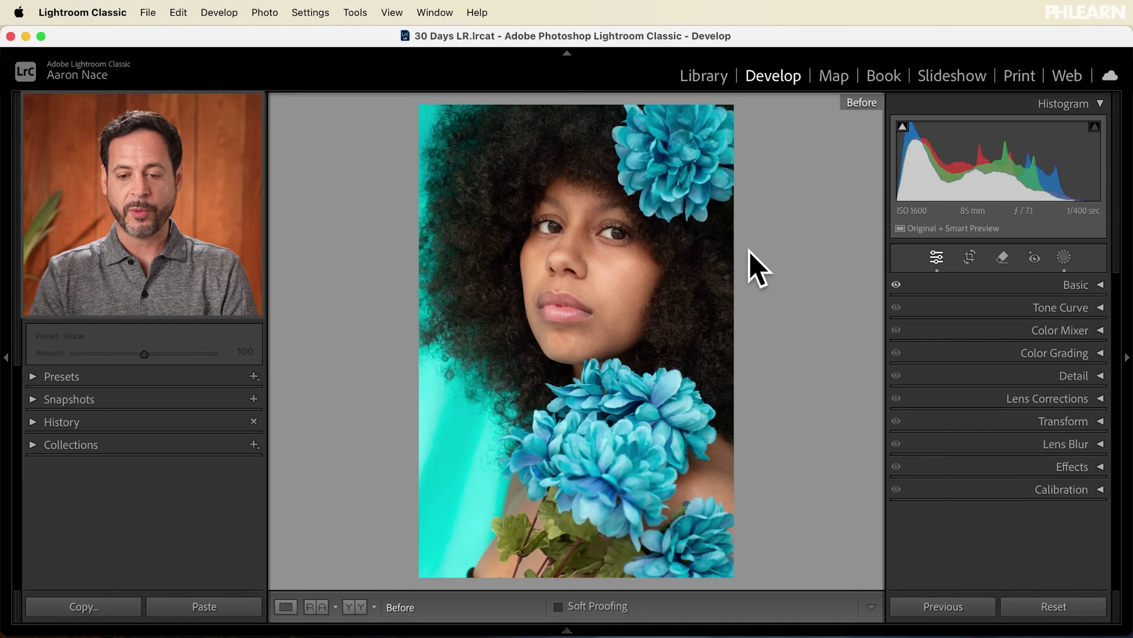
{"action": "key", "text": "backslash"}
{"action": "key", "text": "backslash"}
{"action": "key", "text": "backslash"}
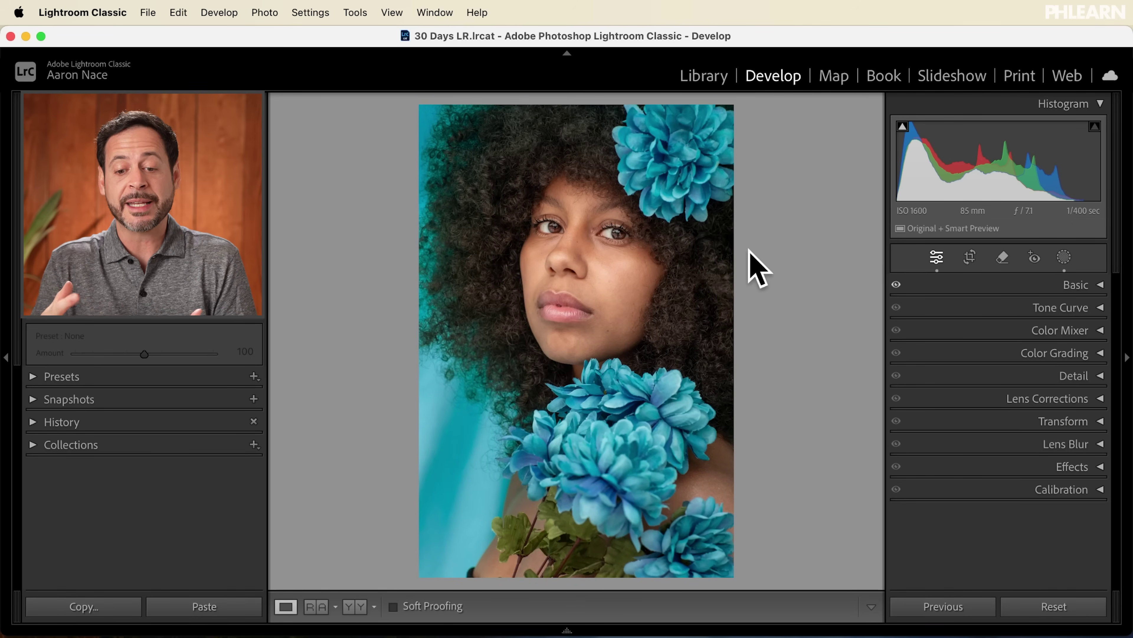
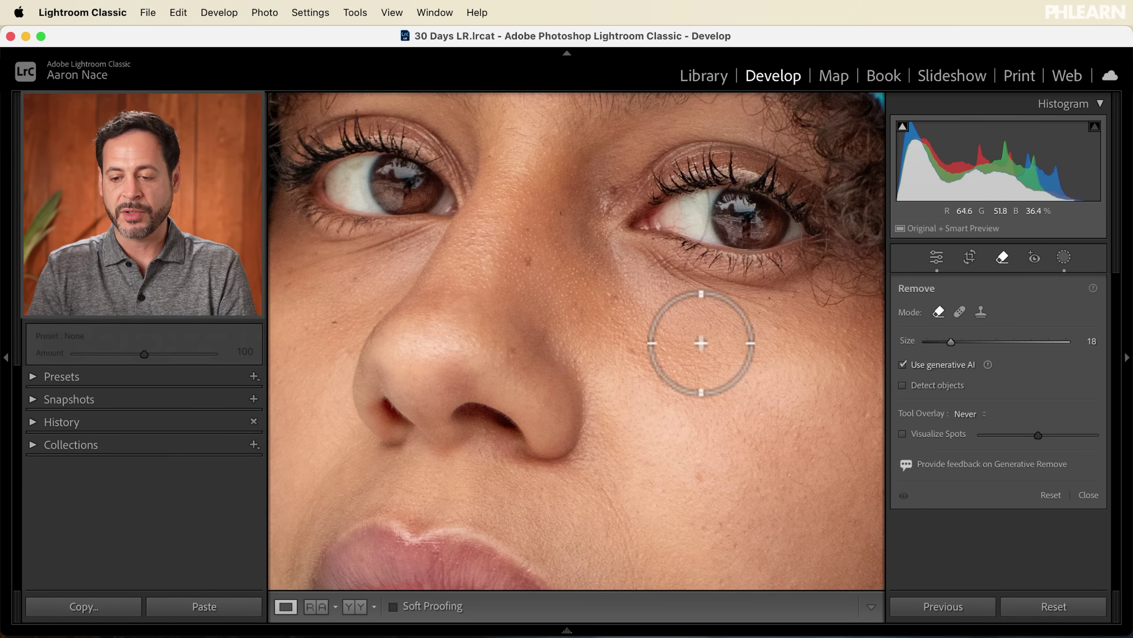
- Switch the Remove tool to Heal mode with brush size 4 and heal a small blemish on the subject's left cheek
{"action": "left_click", "coordinate": [959, 312]}
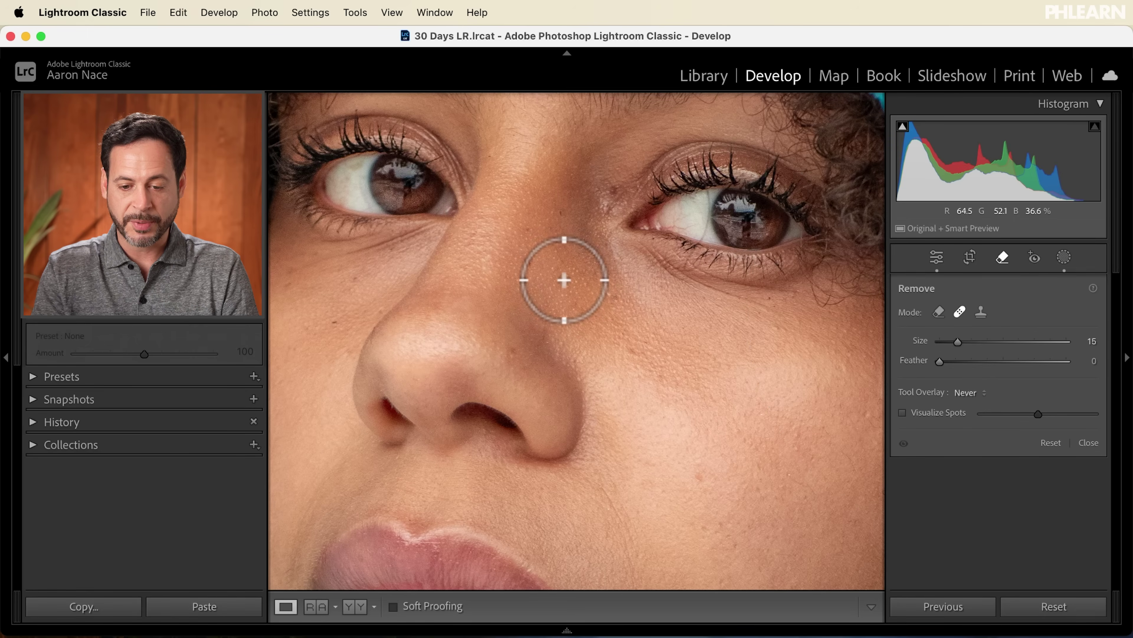
{"action": "scroll", "coordinate": [564, 280], "scroll_direction": "down", "scroll_amount": 7}
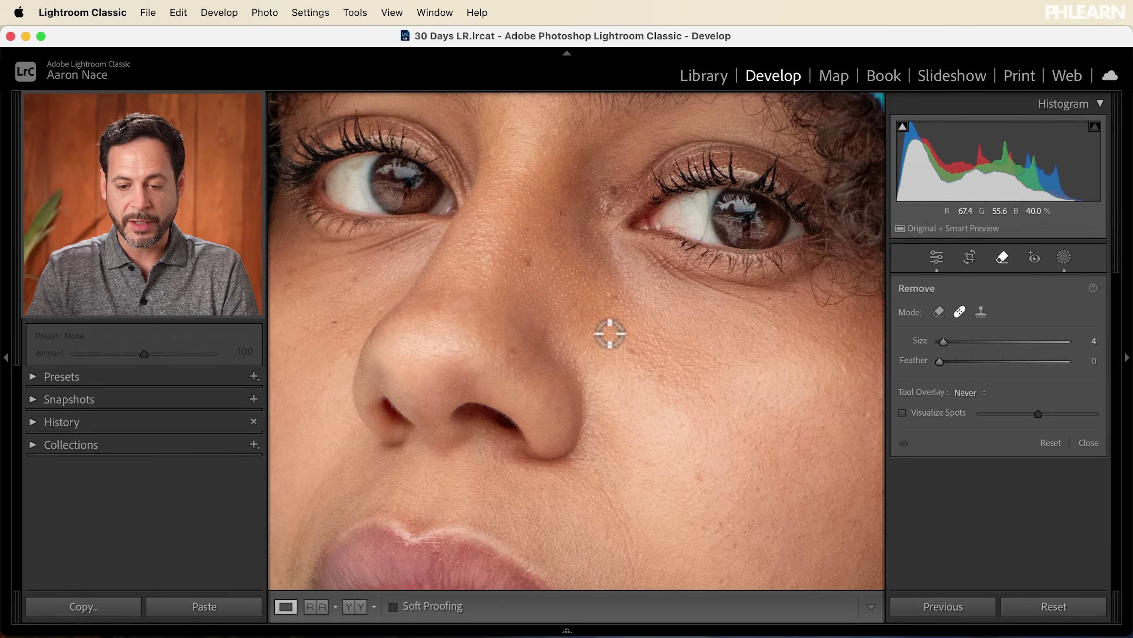
{"action": "left_click_drag", "start_coordinate": [623, 372], "coordinate": [516, 268]}
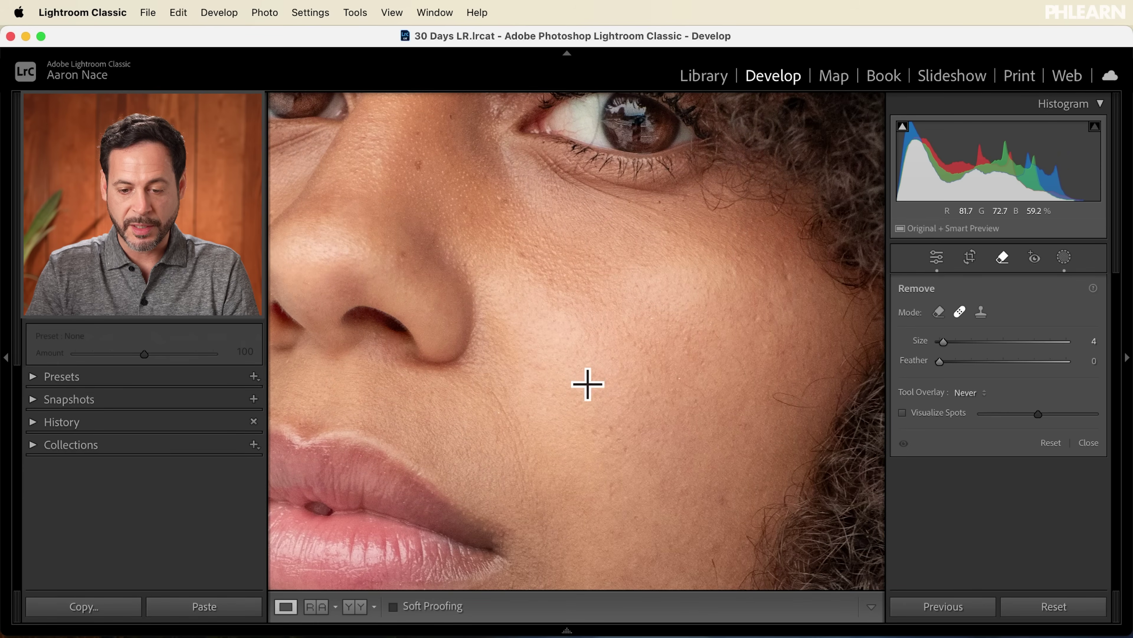
{"action": "left_click", "coordinate": [610, 413]}
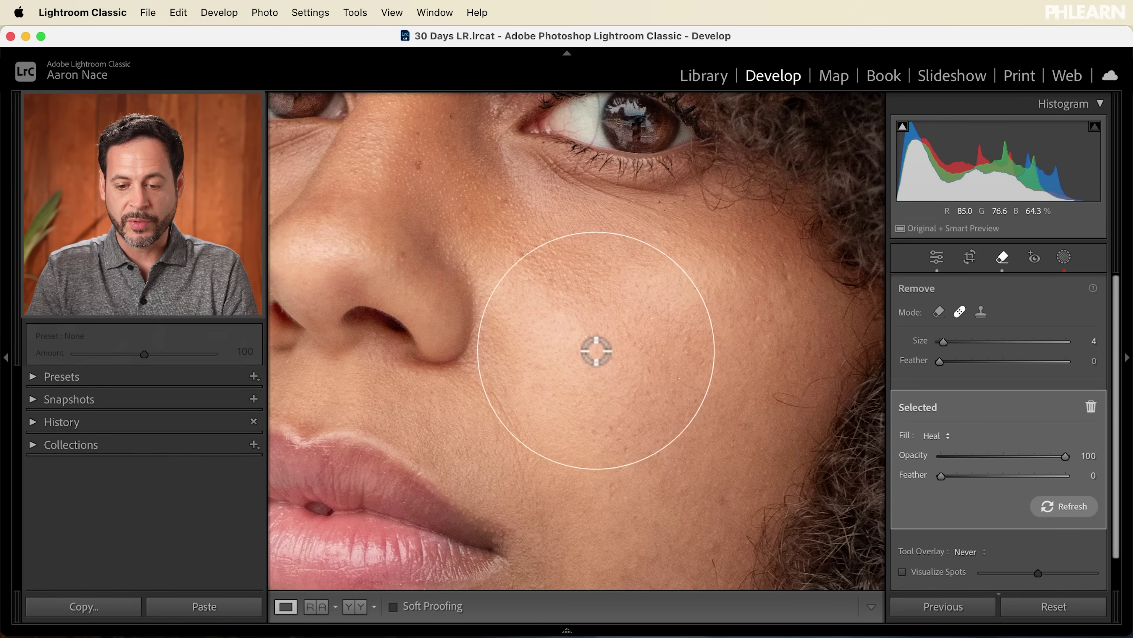
- Heal the remaining small blemishes across the lower part of the subject's left cheek
{"action": "scroll", "coordinate": [597, 350], "scroll_direction": "up", "scroll_amount": 10}
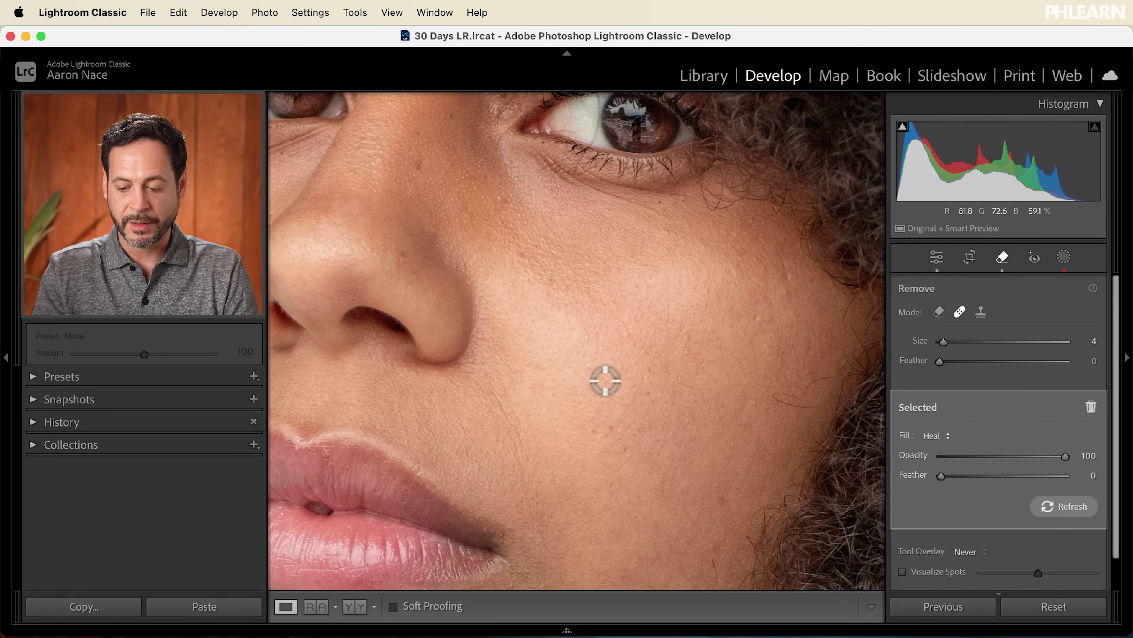
{"action": "key", "text": "super+equal"}
{"action": "left_click_drag", "start_coordinate": [650, 364], "coordinate": [397, 301]}
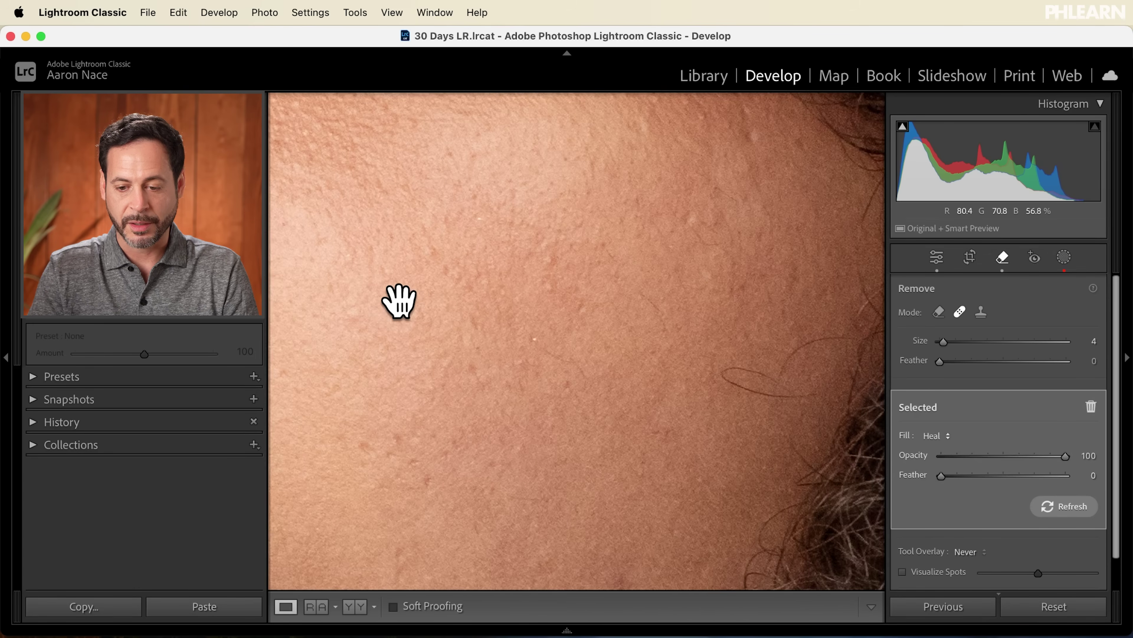
{"action": "mouse_move", "coordinate": [581, 362]}
{"action": "left_mouse_down"}
{"action": "mouse_move", "coordinate": [704, 259]}
{"action": "mouse_move", "coordinate": [693, 213]}
{"action": "left_mouse_up"}
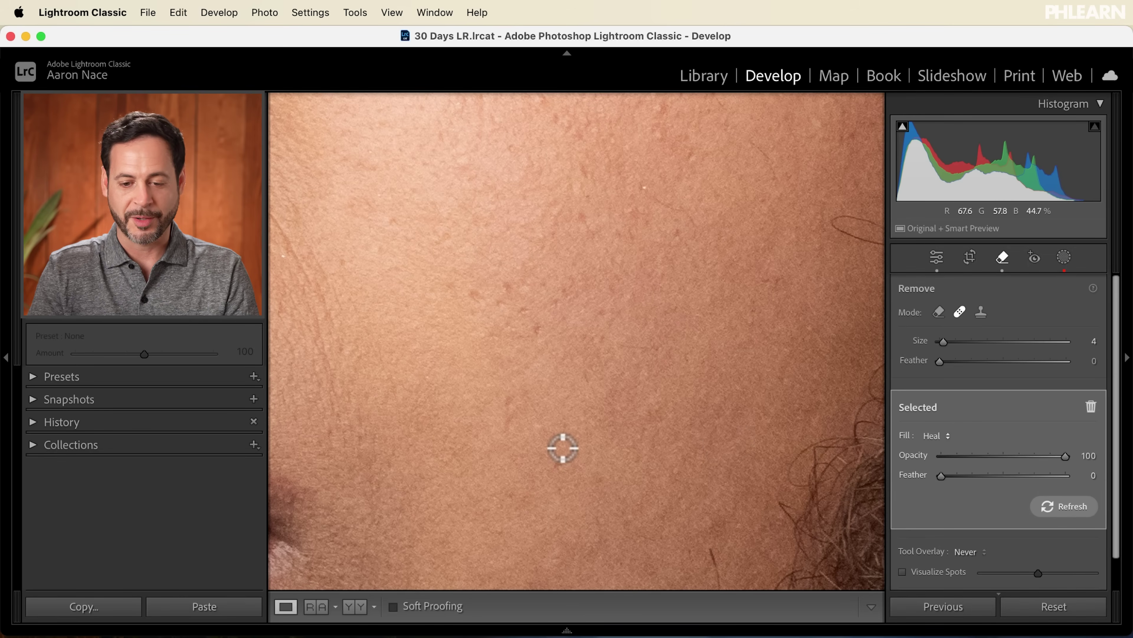
{"action": "mouse_move", "coordinate": [506, 422]}
{"action": "left_mouse_down"}
{"action": "mouse_move", "coordinate": [510, 398]}
{"action": "mouse_move", "coordinate": [519, 434]}
{"action": "left_mouse_up"}
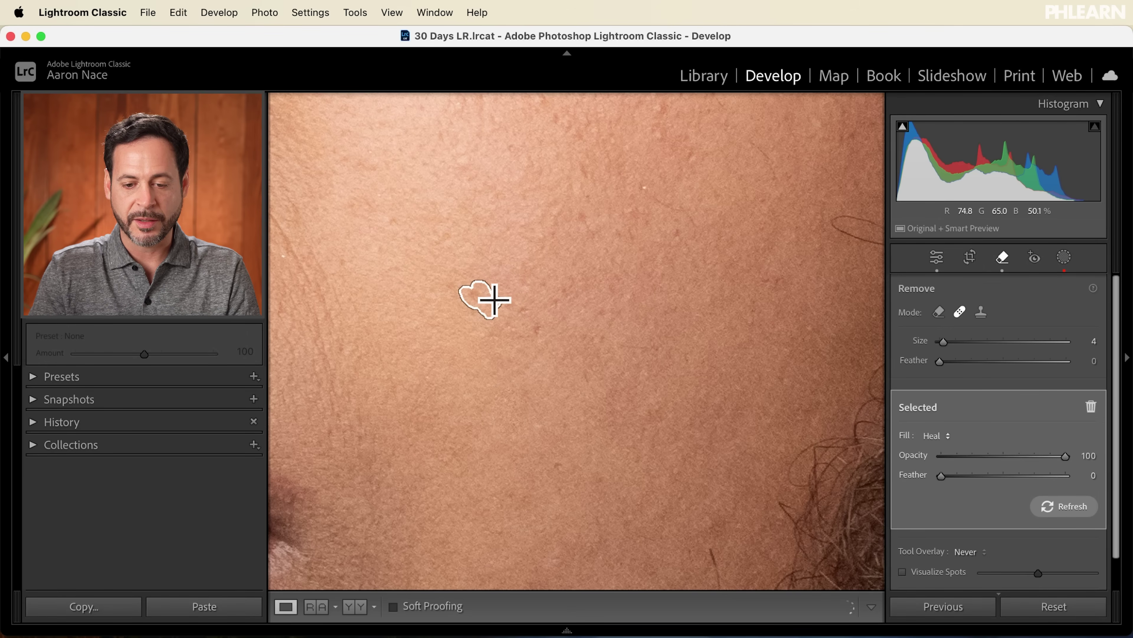
{"action": "left_click_drag", "start_coordinate": [541, 329], "coordinate": [542, 329]}
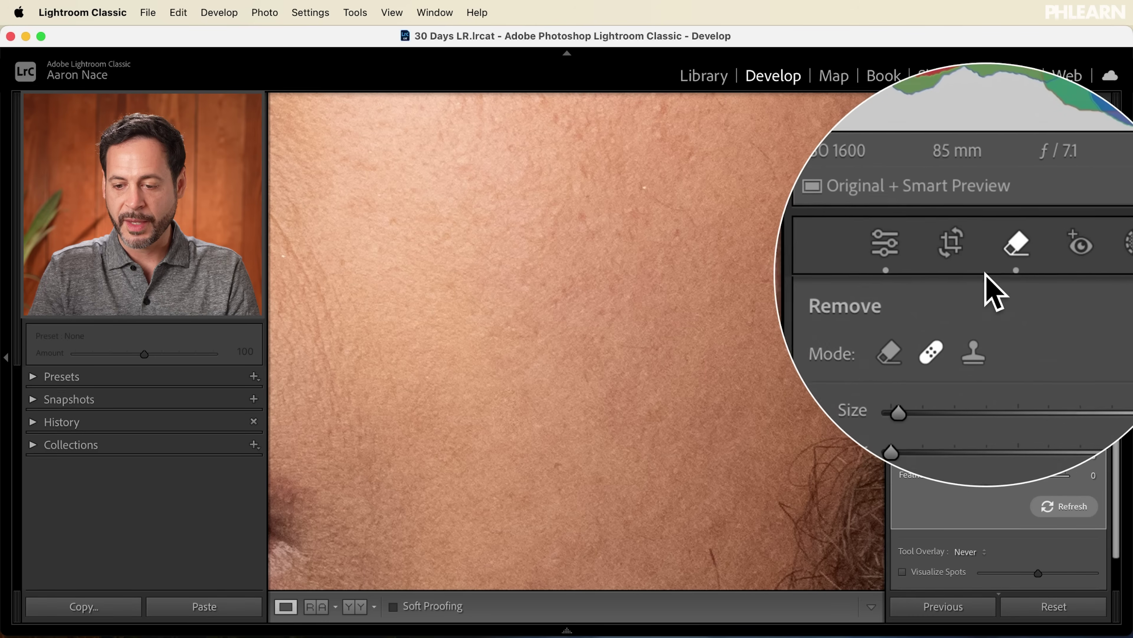
- Set the Heal brush size to 7 and heal a small area on the jaw below the mole near the mouth
{"action": "mouse_move", "coordinate": [414, 477]}
{"action": "left_mouse_down"}
{"action": "mouse_move", "coordinate": [529, 362]}
{"action": "mouse_move", "coordinate": [617, 215]}
{"action": "mouse_move", "coordinate": [584, 322]}
{"action": "left_mouse_up"}
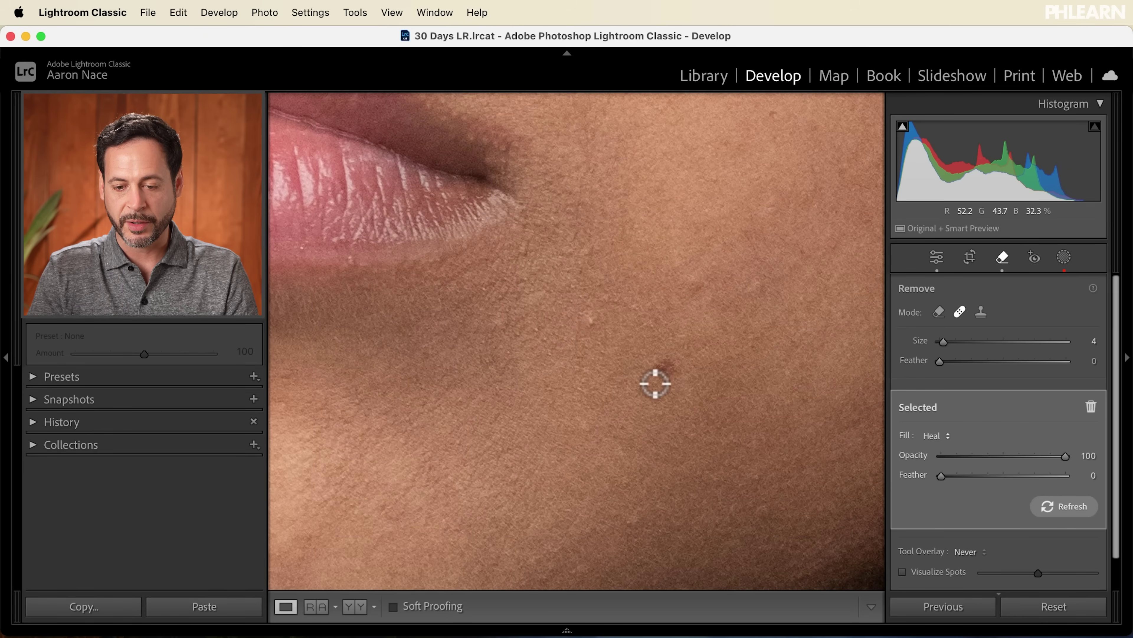
{"action": "scroll", "coordinate": [593, 333], "scroll_direction": "up", "scroll_amount": 3}
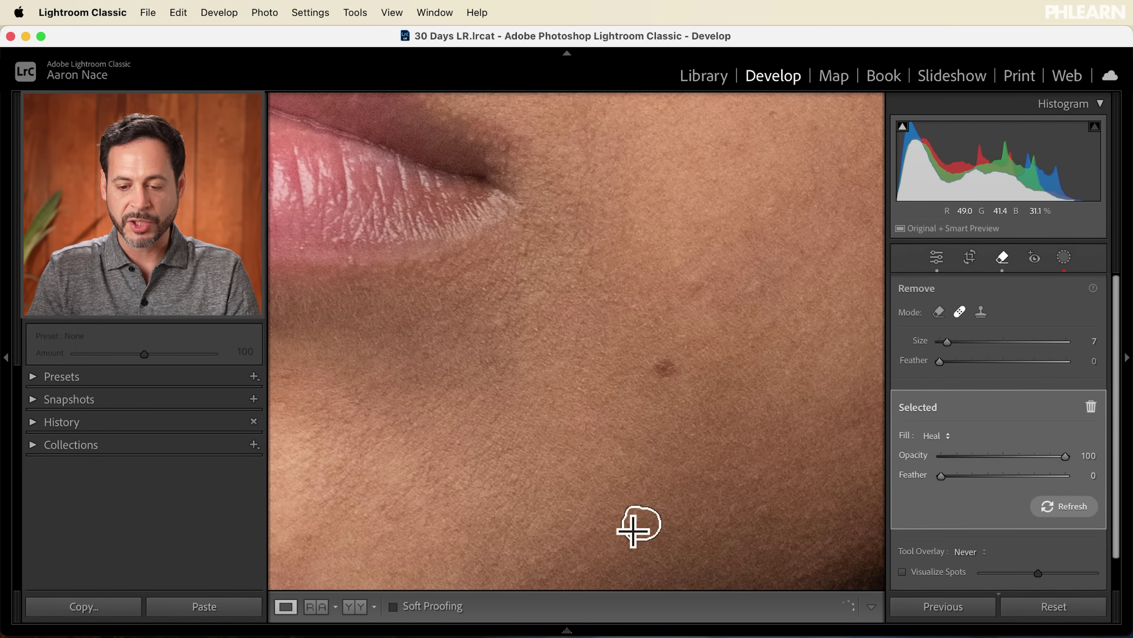
- Heal the dark spot on the subject's right cheek beside the nose and the small spot below the right eye
{"action": "left_click_drag", "start_coordinate": [458, 430], "coordinate": [704, 460]}
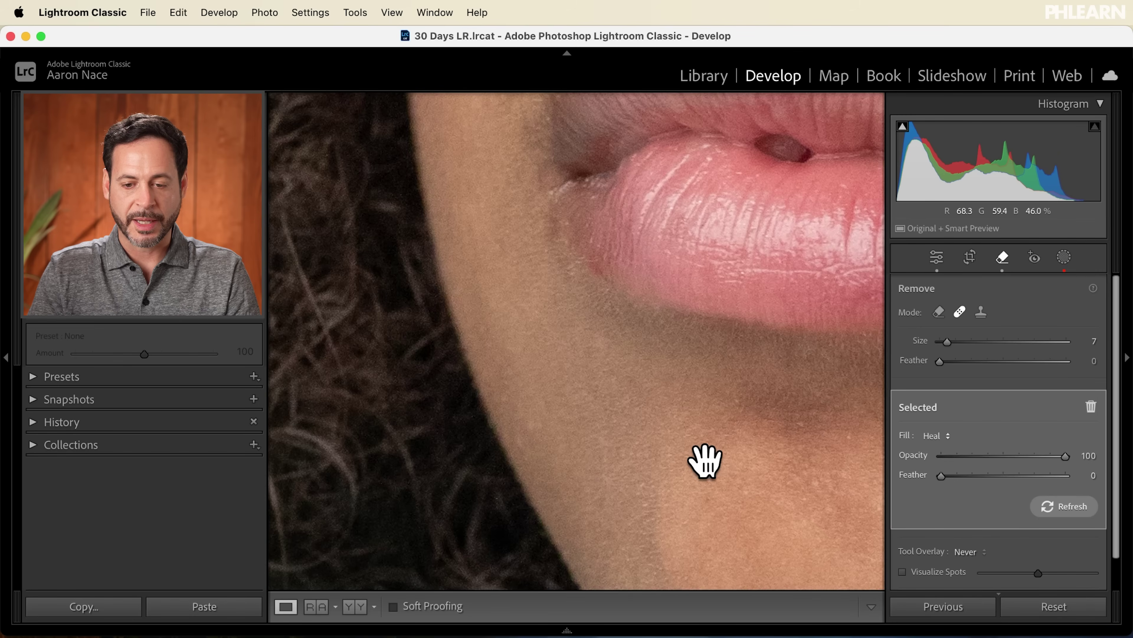
{"action": "left_click_drag", "start_coordinate": [642, 213], "coordinate": [600, 549]}
{"action": "left_click_drag", "start_coordinate": [586, 259], "coordinate": [582, 585]}
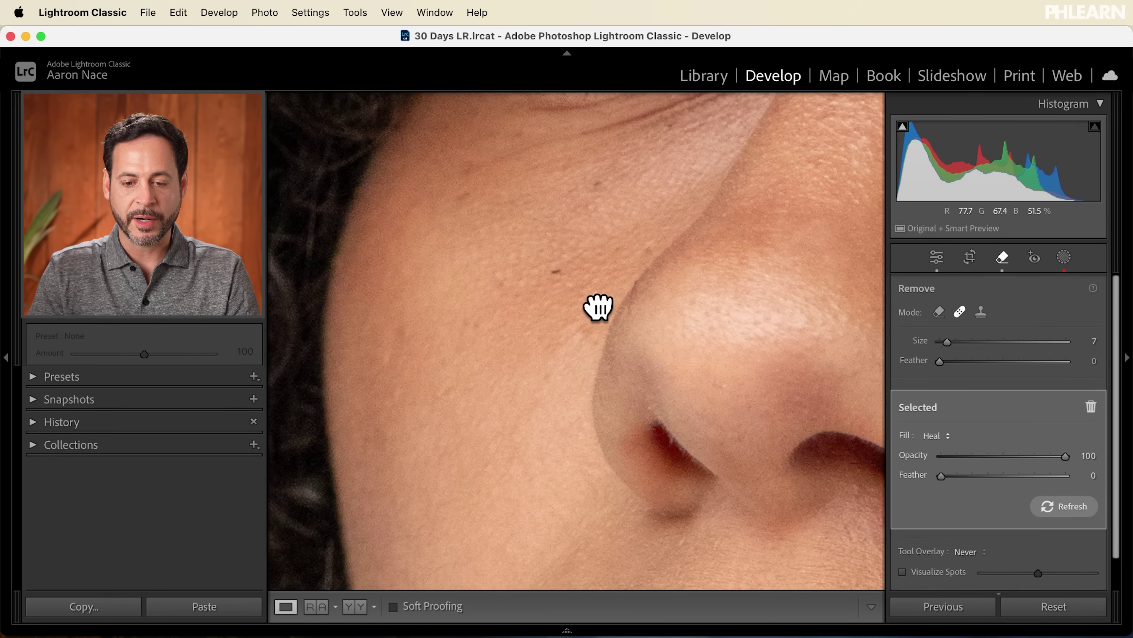
{"action": "left_click_drag", "start_coordinate": [598, 303], "coordinate": [569, 405]}
{"action": "left_click", "coordinate": [527, 375]}
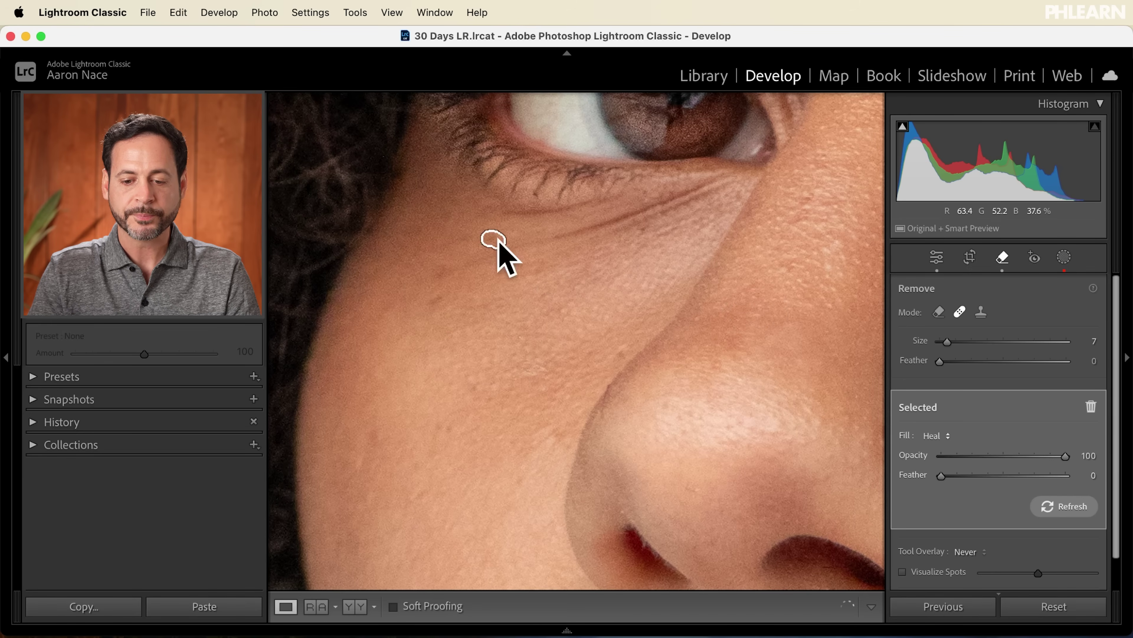
{"action": "left_click_drag", "start_coordinate": [721, 241], "coordinate": [484, 178]}
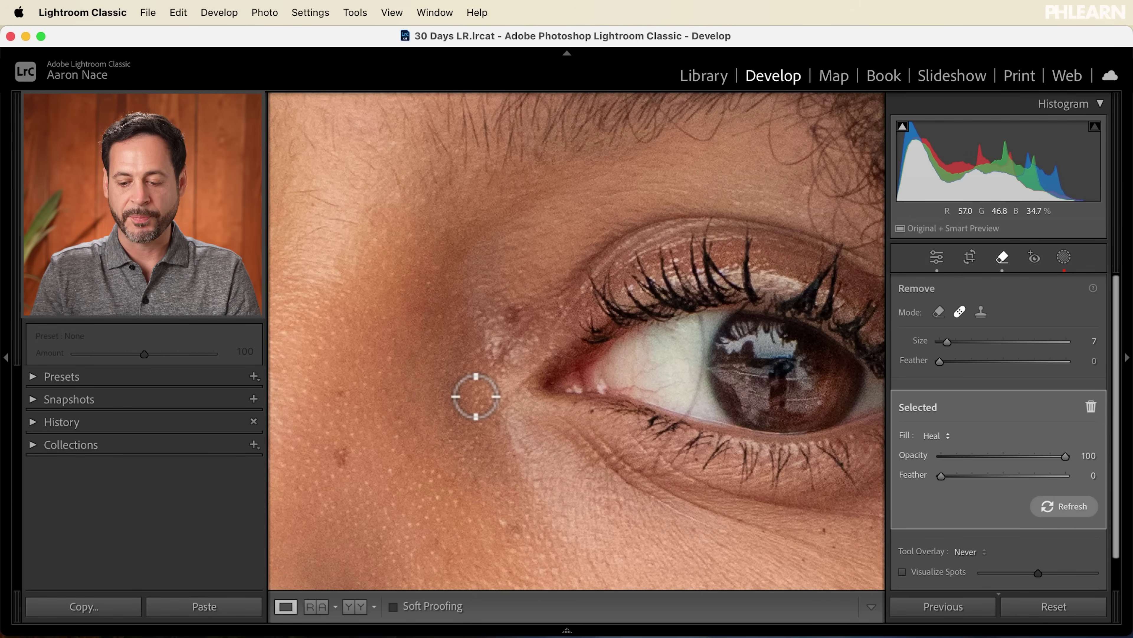
{"action": "key", "text": "z"}
{"action": "key", "text": "z"}
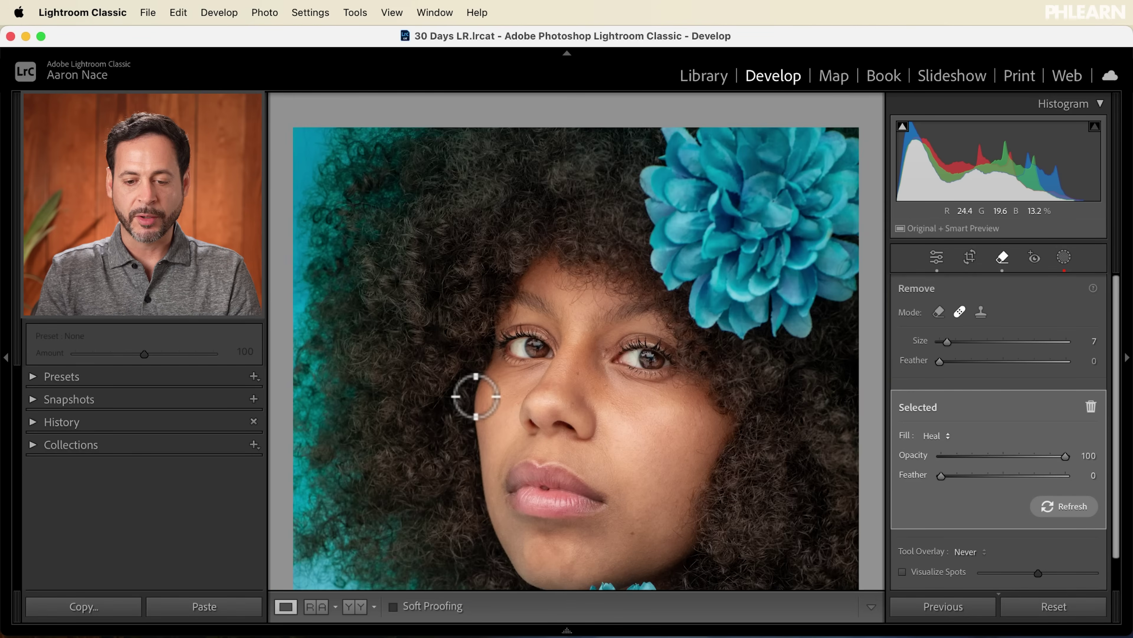
- Paint over the large blue flower in the hair with the generative AI Remove brush at size 14 and remove it
{"action": "left_click_drag", "start_coordinate": [550, 333], "coordinate": [527, 379]}
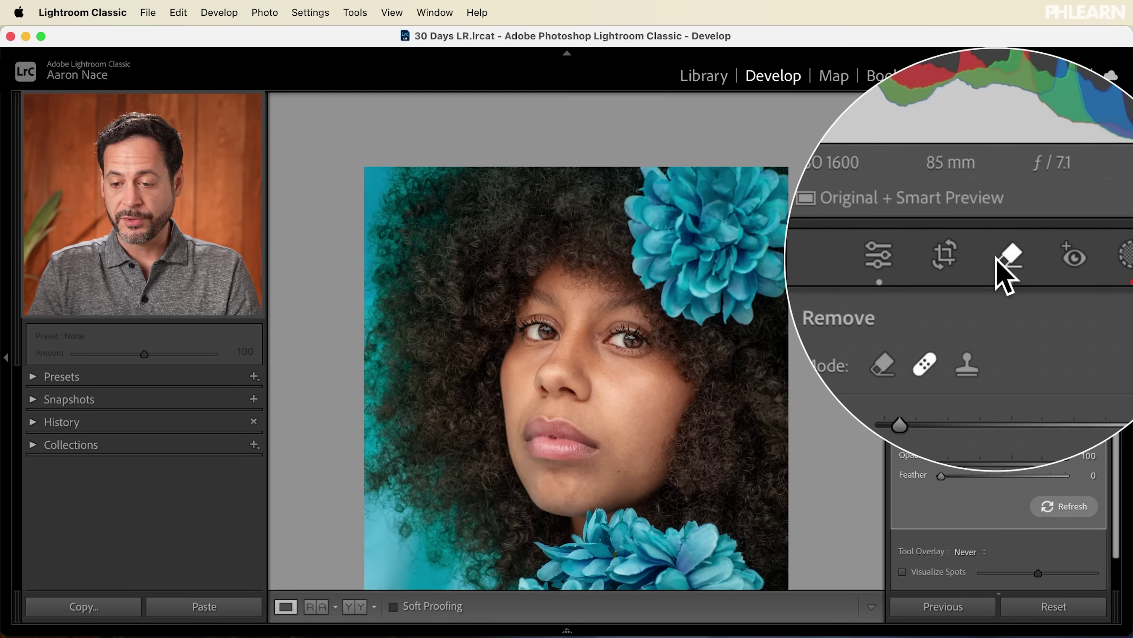
{"action": "left_click", "coordinate": [937, 315]}
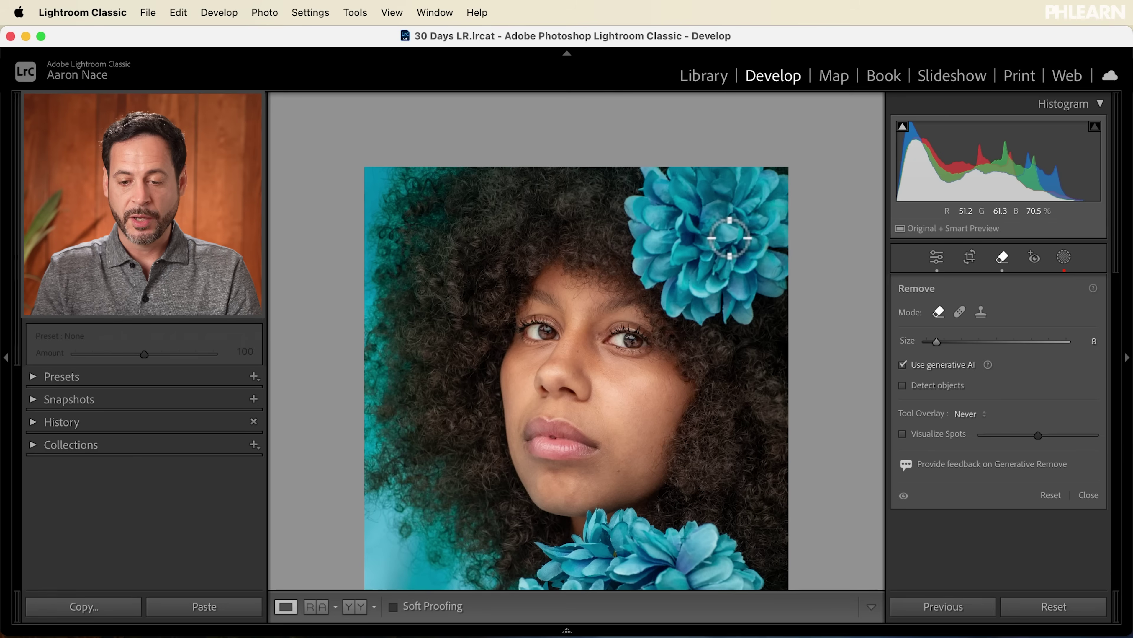
{"action": "key", "text": "bracketright"}
{"action": "key", "text": "bracketright"}
{"action": "mouse_move", "coordinate": [715, 191]}
{"action": "left_mouse_down"}
{"action": "mouse_move", "coordinate": [693, 156]}
{"action": "mouse_move", "coordinate": [686, 199]}
{"action": "left_mouse_up"}
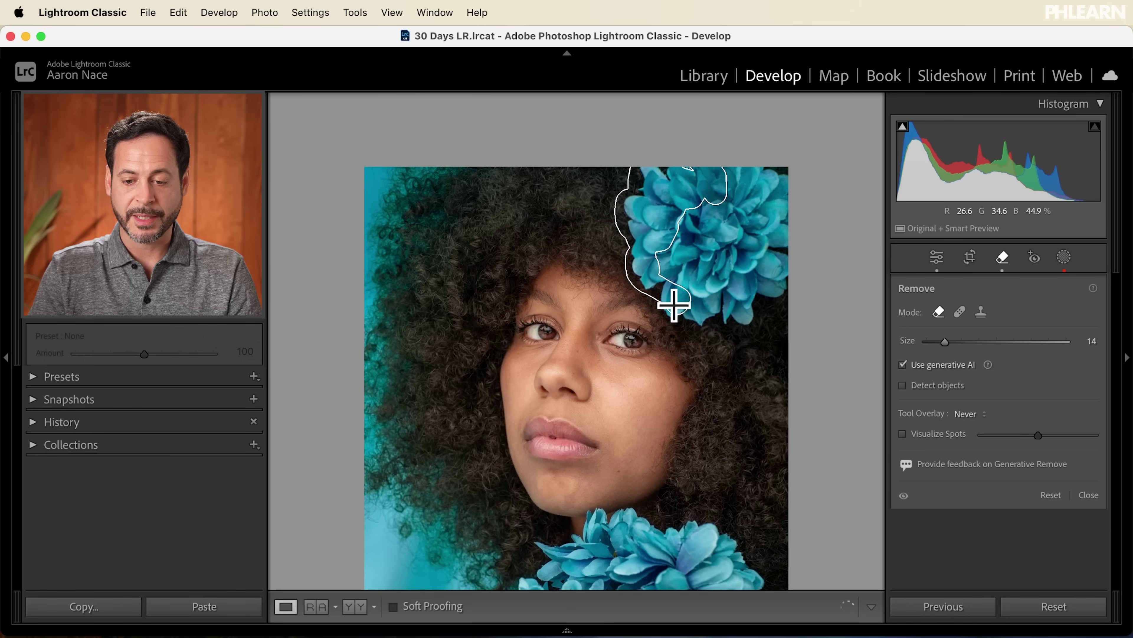
{"action": "mouse_move", "coordinate": [675, 295]}
{"action": "left_mouse_down"}
{"action": "mouse_move", "coordinate": [737, 317]}
{"action": "mouse_move", "coordinate": [761, 312]}
{"action": "left_mouse_up"}
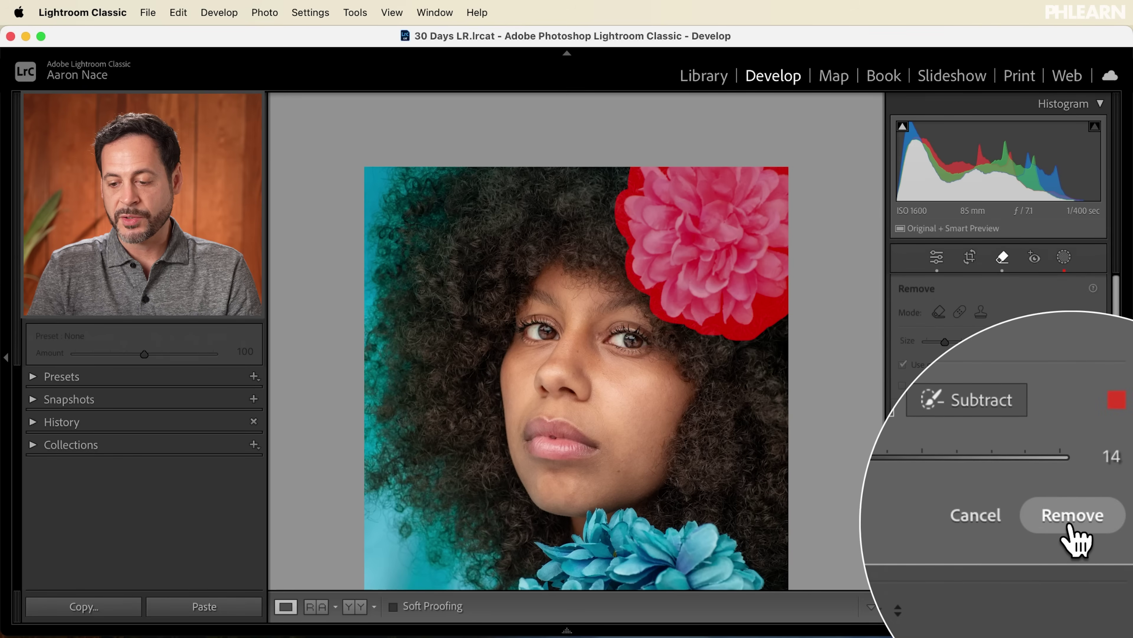
{"action": "left_click", "coordinate": [1071, 518]}
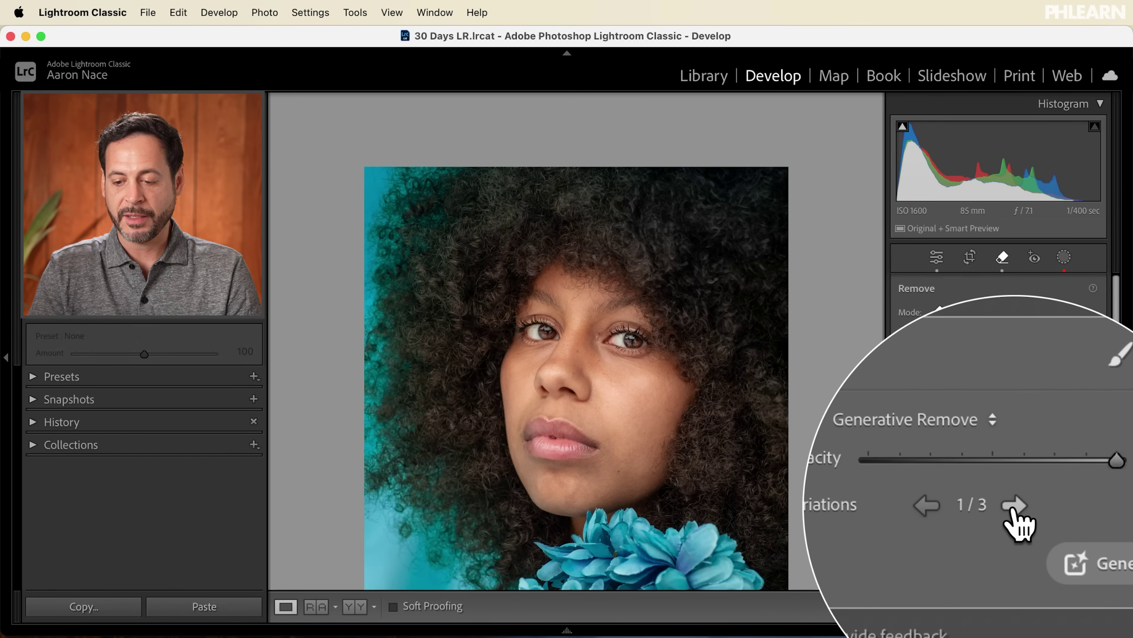
- Go through the generated variations of the flower removal and choose variation 2 of 3
{"action": "left_click", "coordinate": [1013, 506]}
{"action": "left_click", "coordinate": [1014, 507]}
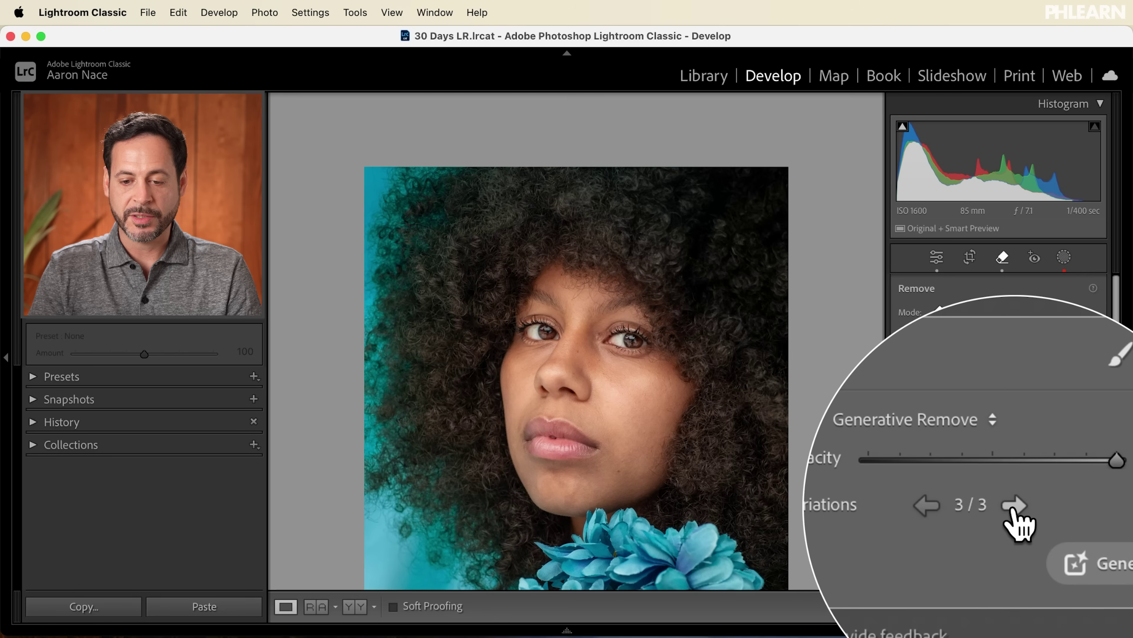
{"action": "left_click", "coordinate": [1014, 507]}
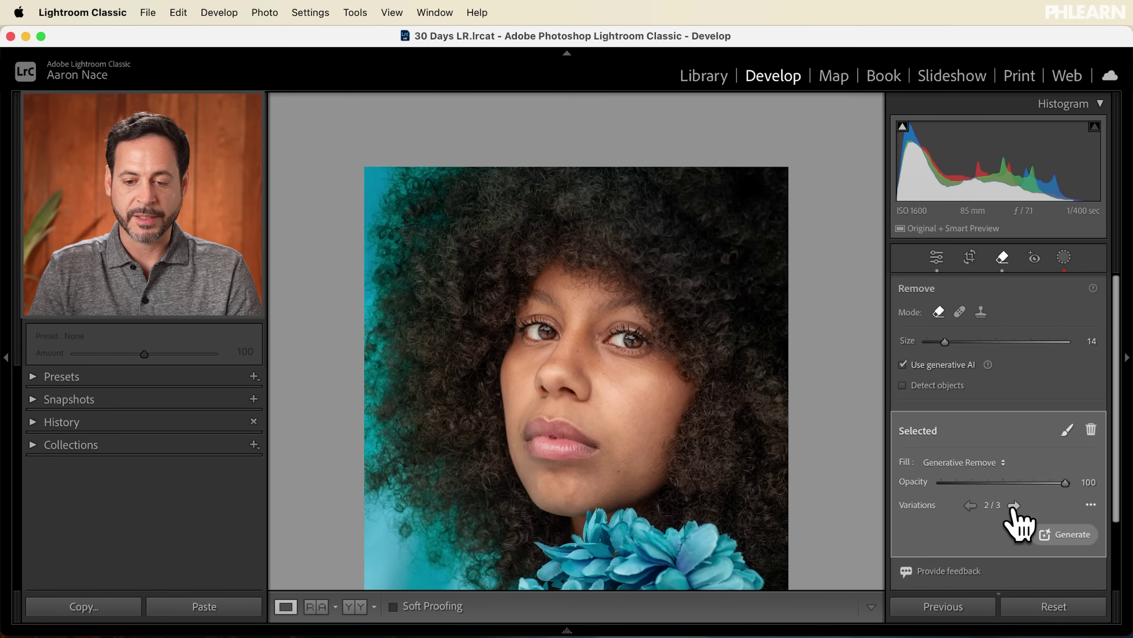
{"action": "key", "text": "z"}
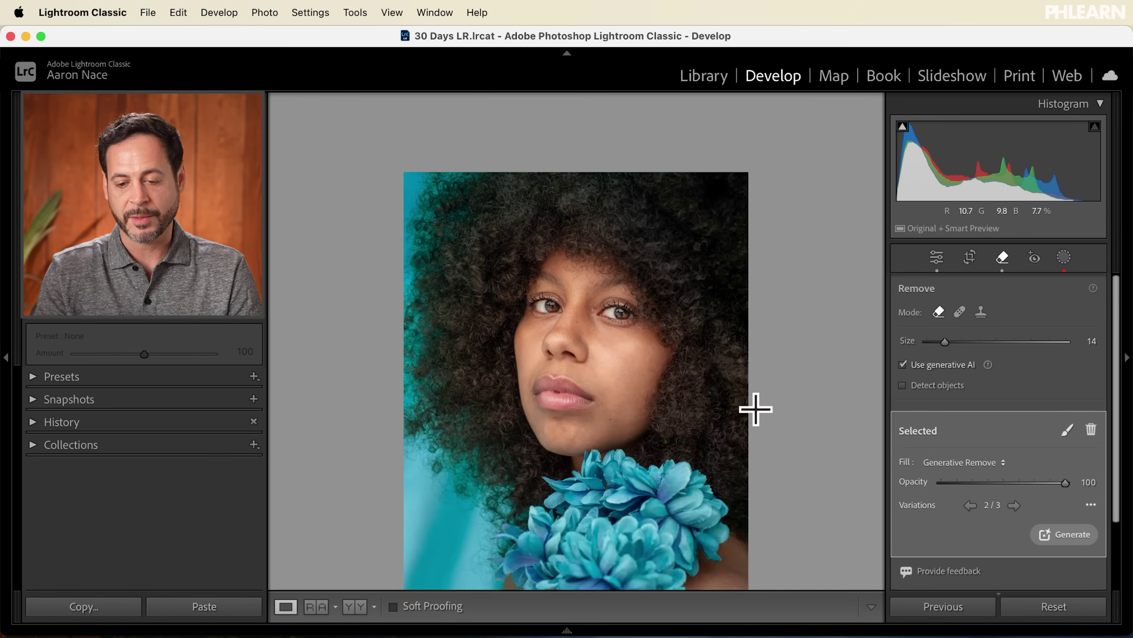
{"action": "key", "text": "z"}
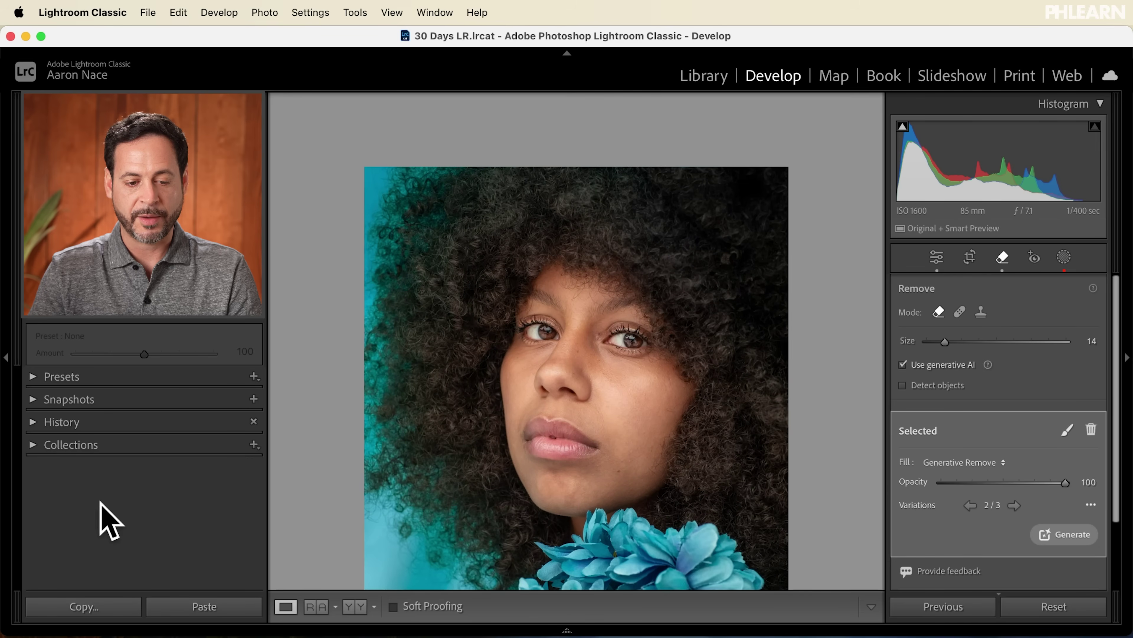
- Compare the history state before the flower's generative removal with the latest Select Variation state
{"action": "left_click", "coordinate": [42, 423]}
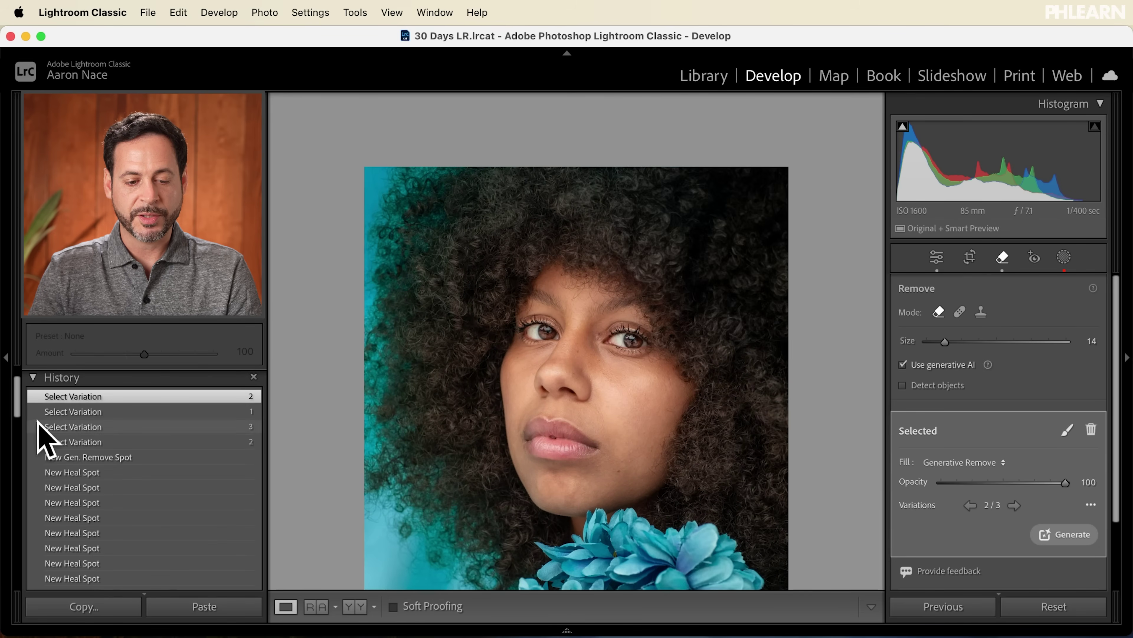
{"action": "left_click", "coordinate": [107, 471]}
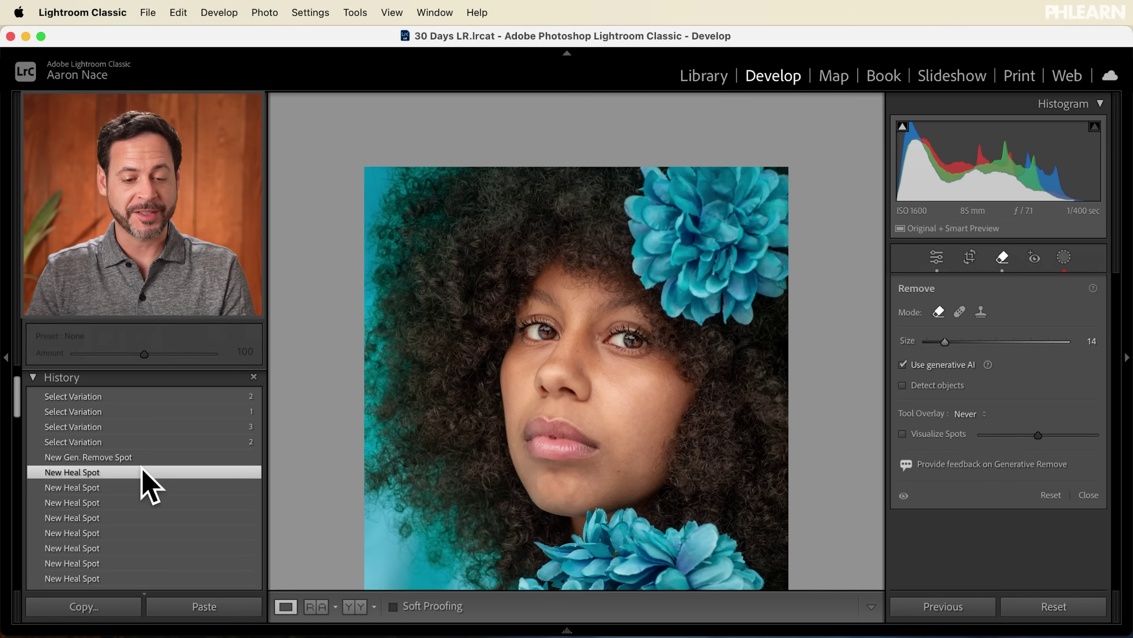
{"action": "left_click", "coordinate": [163, 396]}
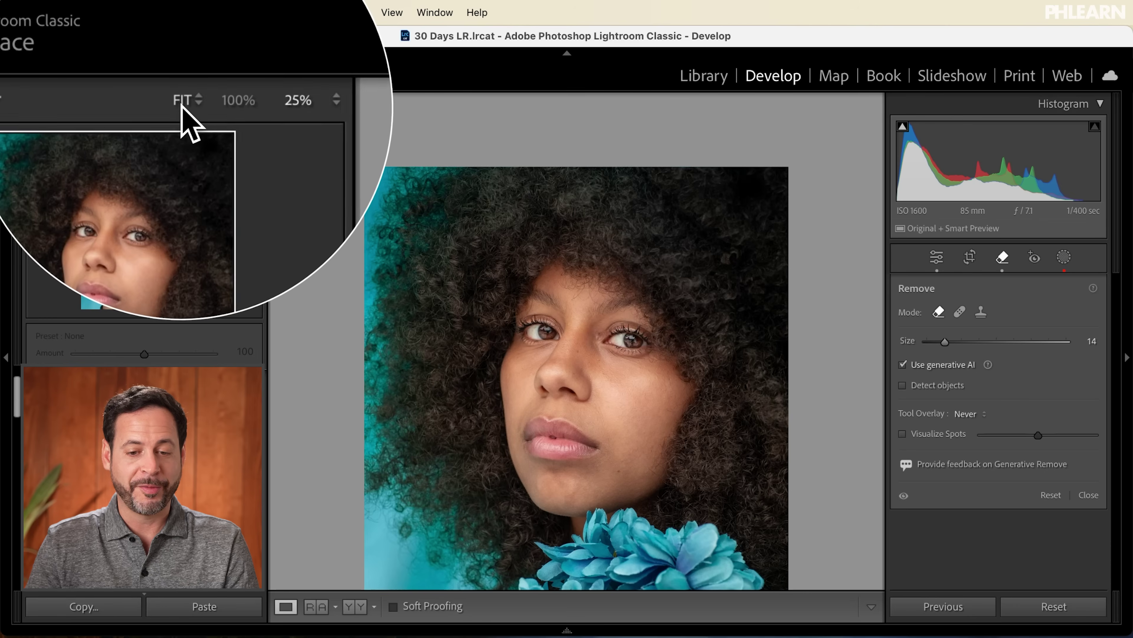
- Fit the whole portrait in view and compare the original photo with the edited version several times
{"action": "left_click", "coordinate": [180, 105]}
{"action": "key", "text": "backslash"}
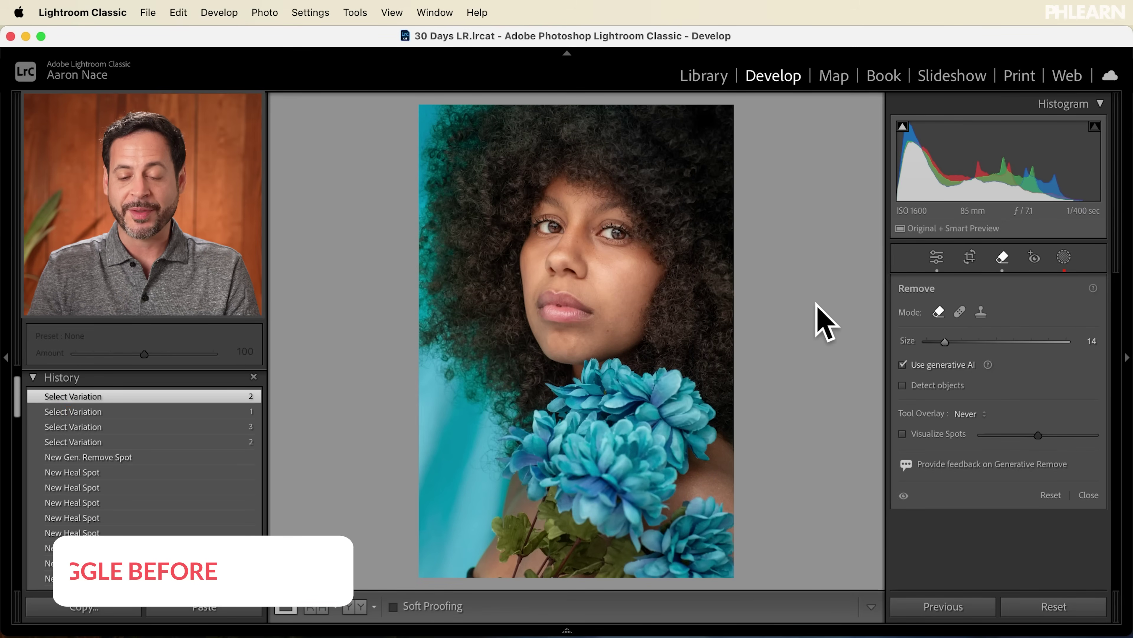
{"action": "key", "text": "backslash"}
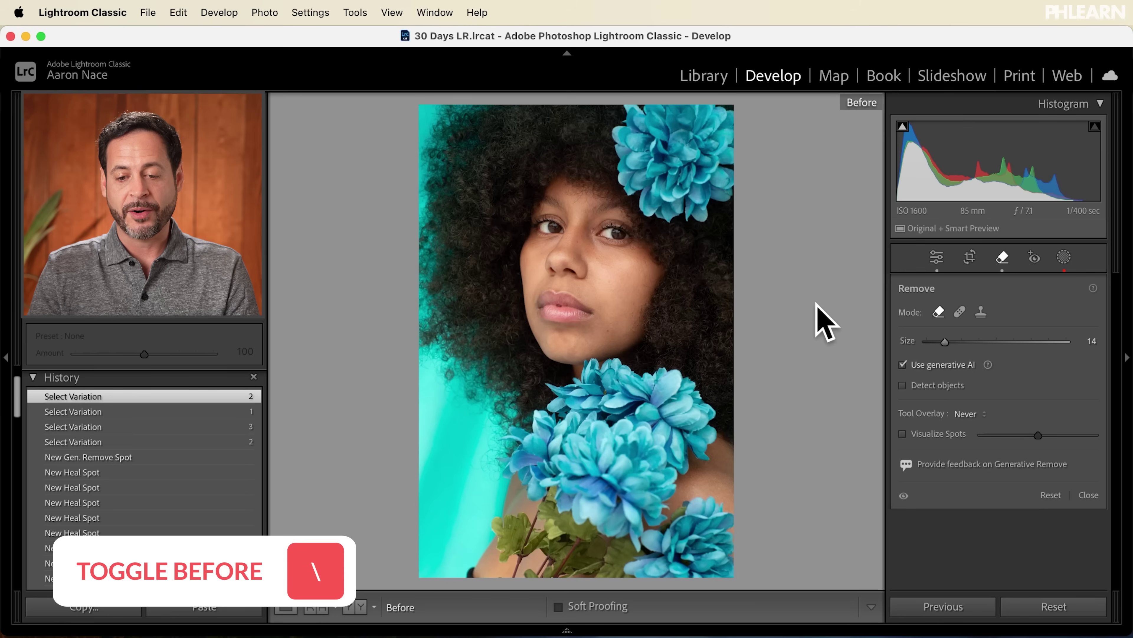
{"action": "key", "text": "backslash"}
{"action": "key", "text": "backslash"}
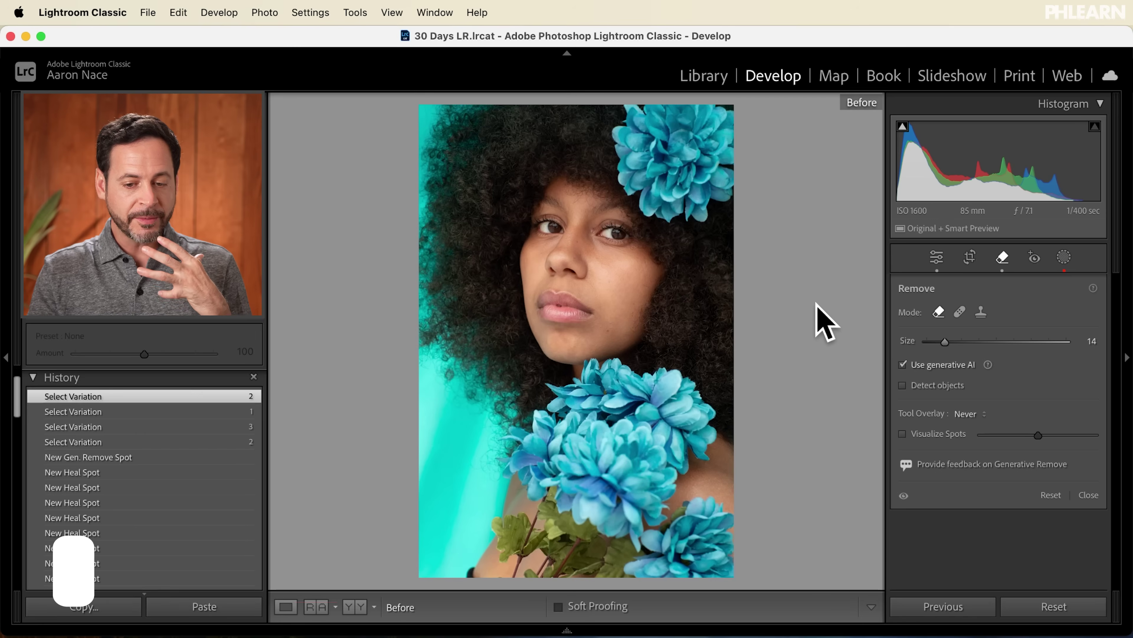
{"action": "key", "text": "backslash"}
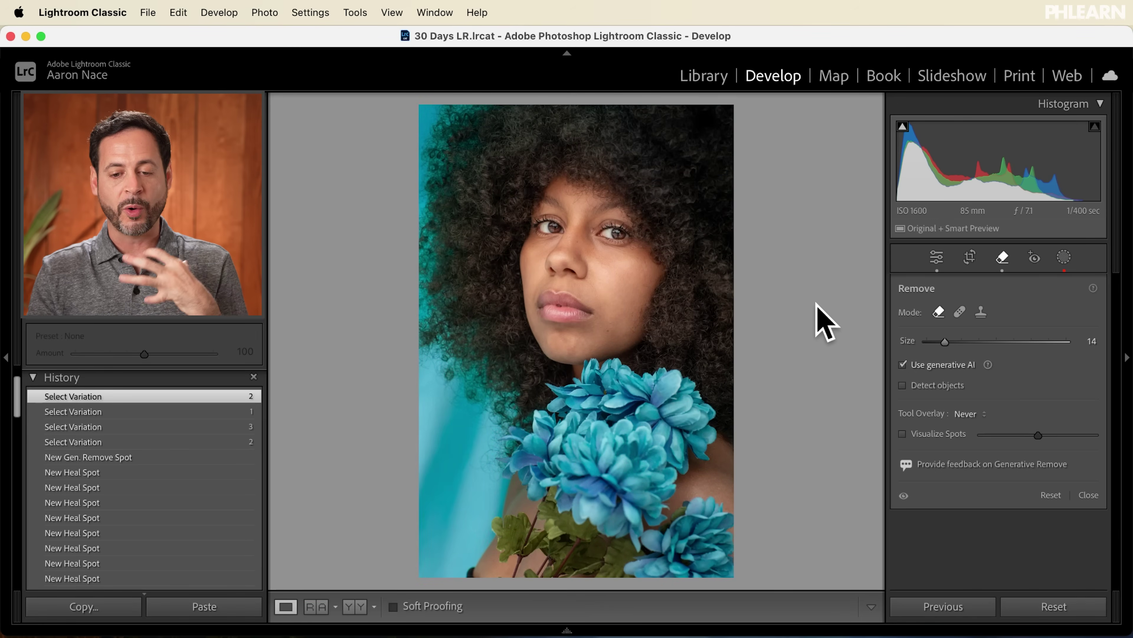
{"action": "key", "text": "backslash"}
{"action": "key", "text": "backslash"}
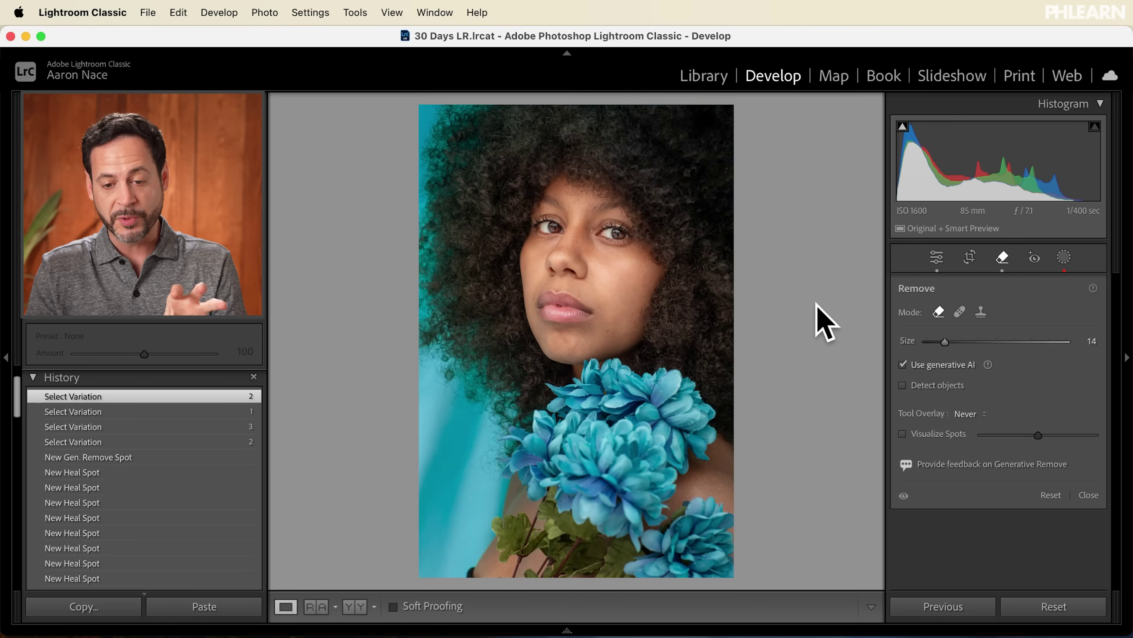
{"action": "key", "text": "backslash"}
{"action": "key", "text": "backslash"}
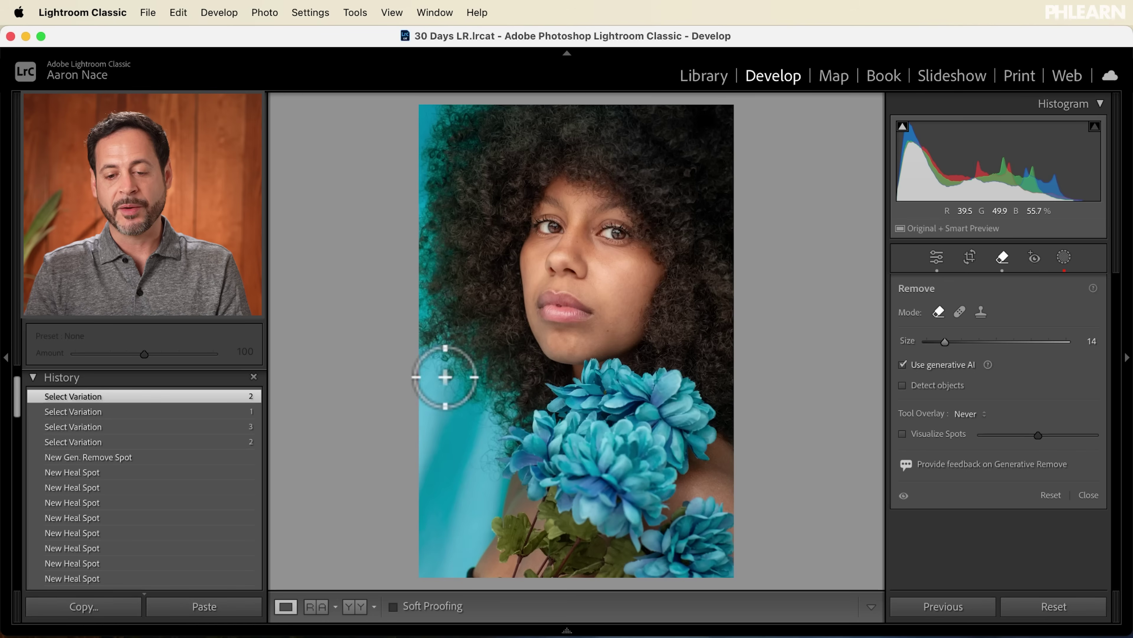
{"action": "key", "text": "backslash"}
{"action": "key", "text": "backslash"}
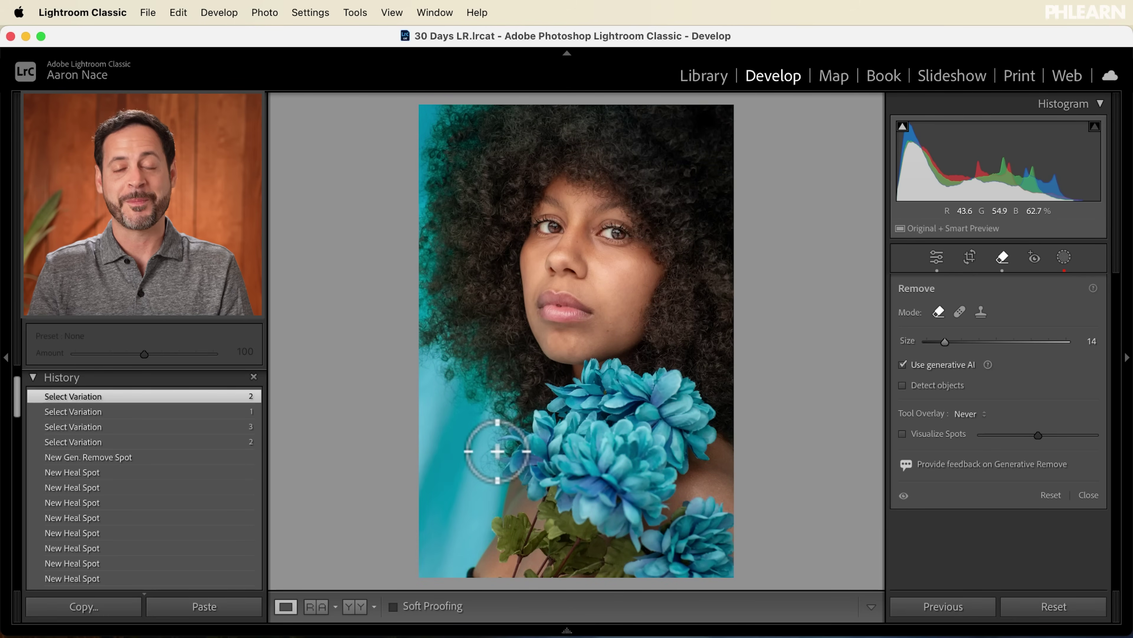